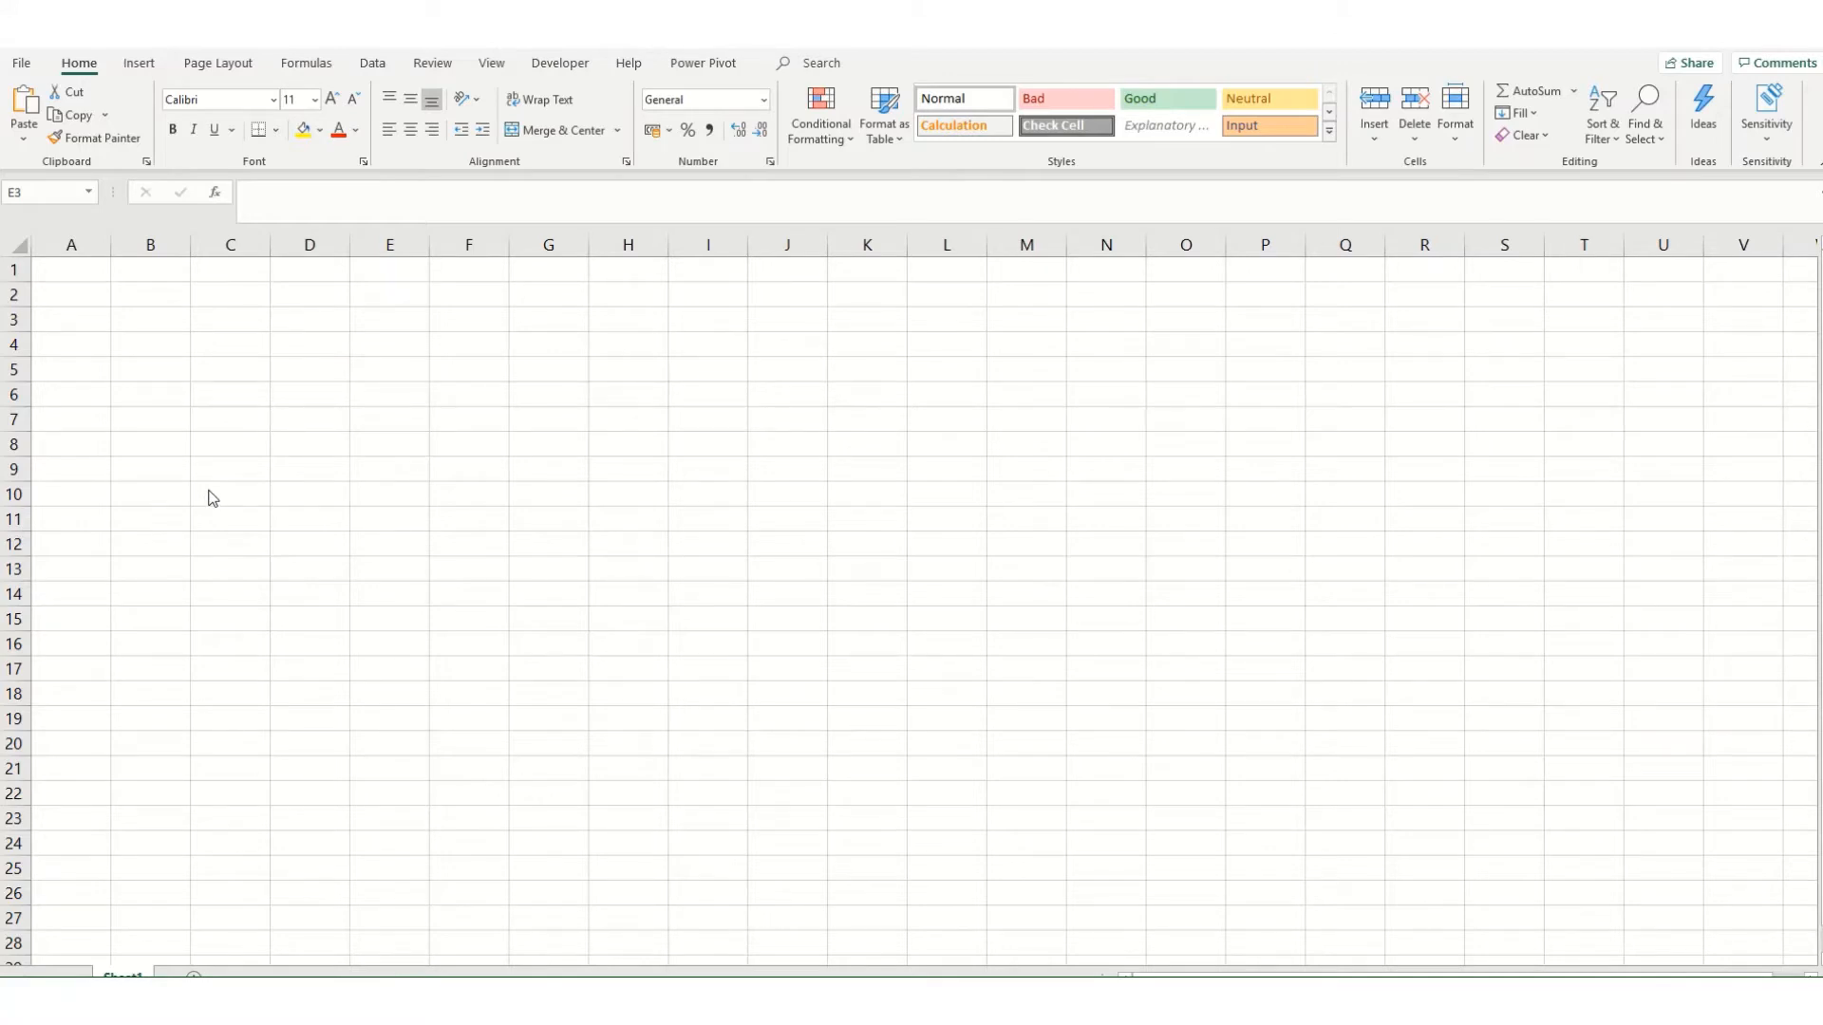
Step: Insert the Bitesize Excel logo PNG from the Stock folders, shrink it to about 4.46 cm square and place it over columns H to J
{"action": "left_click", "coordinate": [137, 67]}
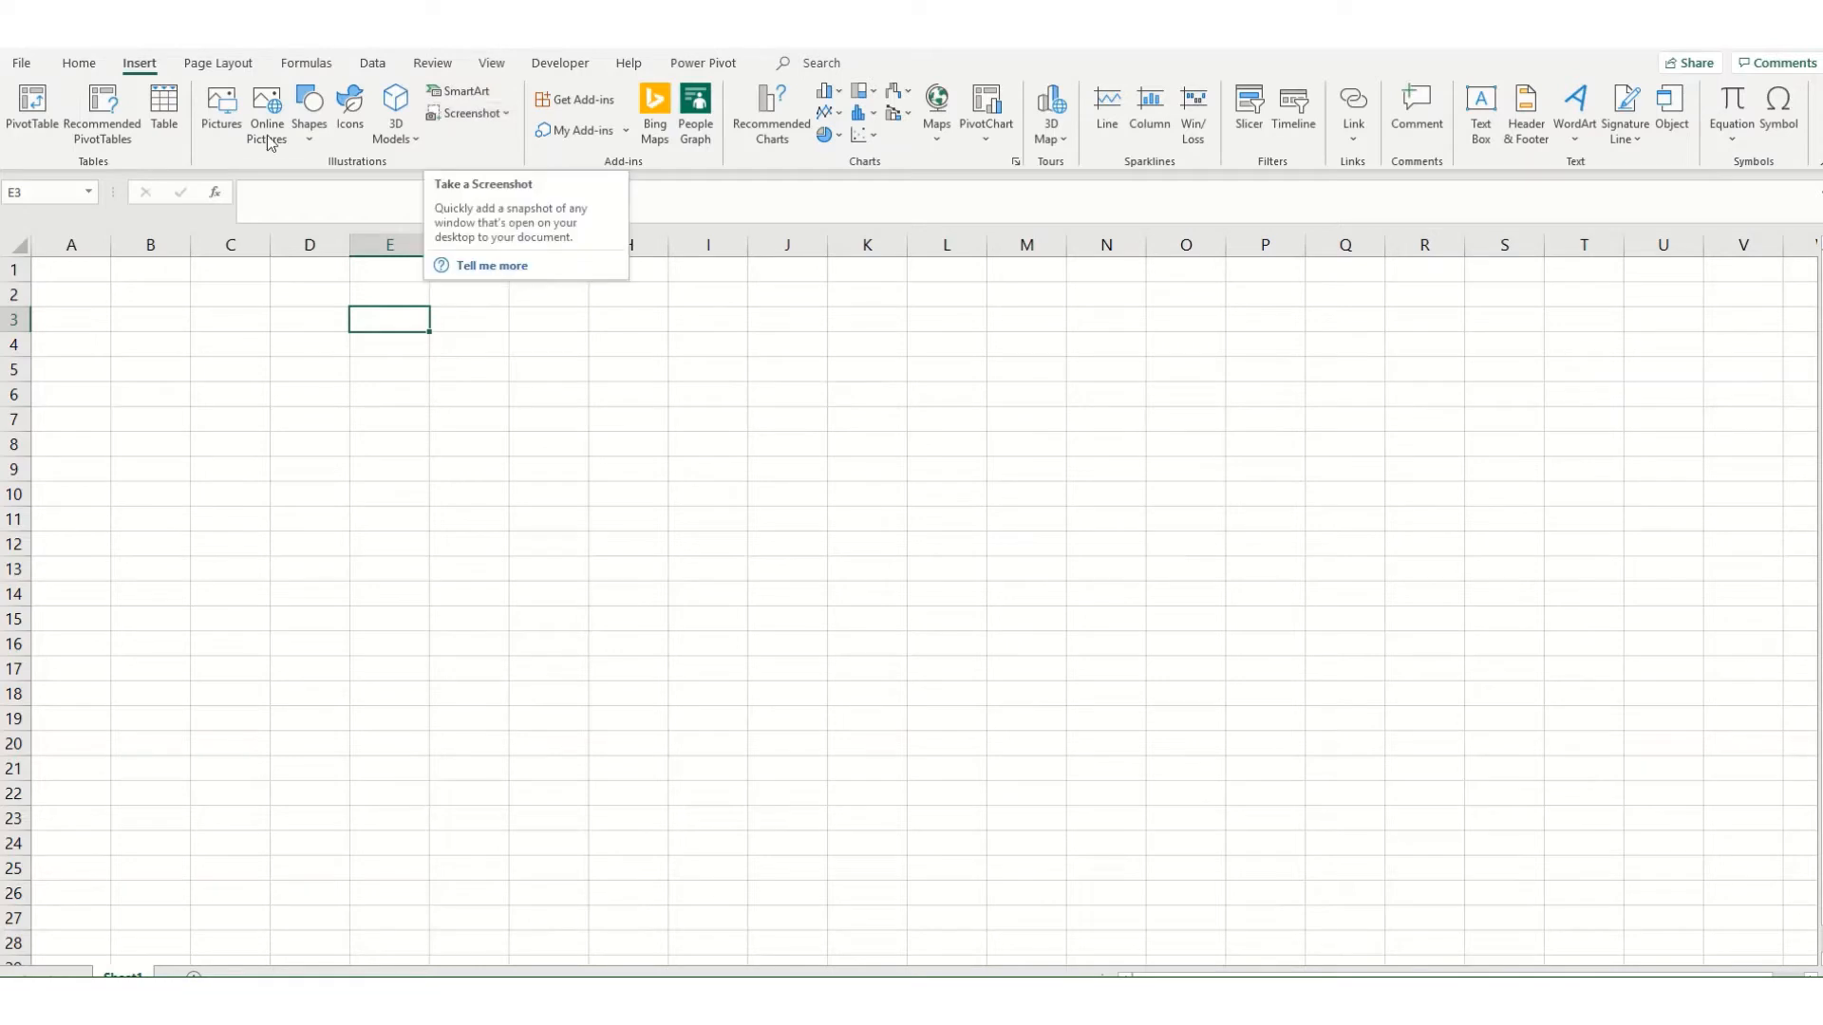
{"action": "left_click", "coordinate": [209, 107]}
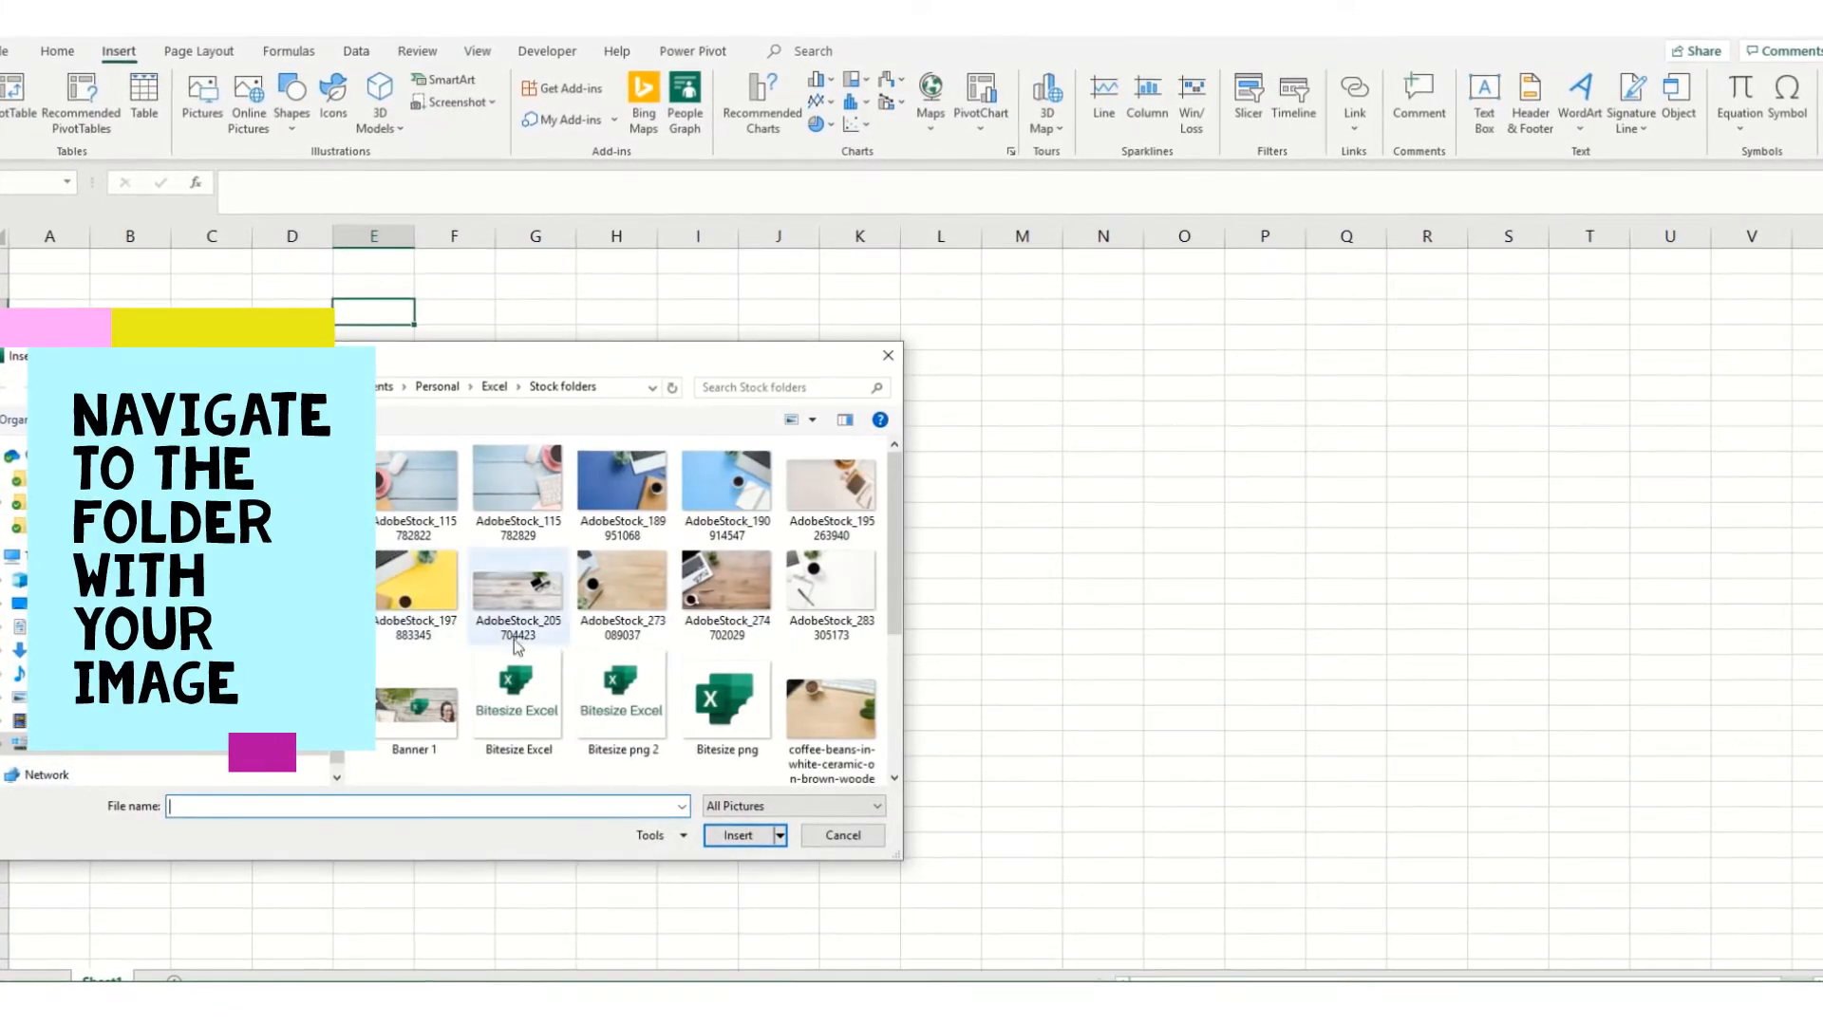
{"action": "double_click", "coordinate": [608, 691]}
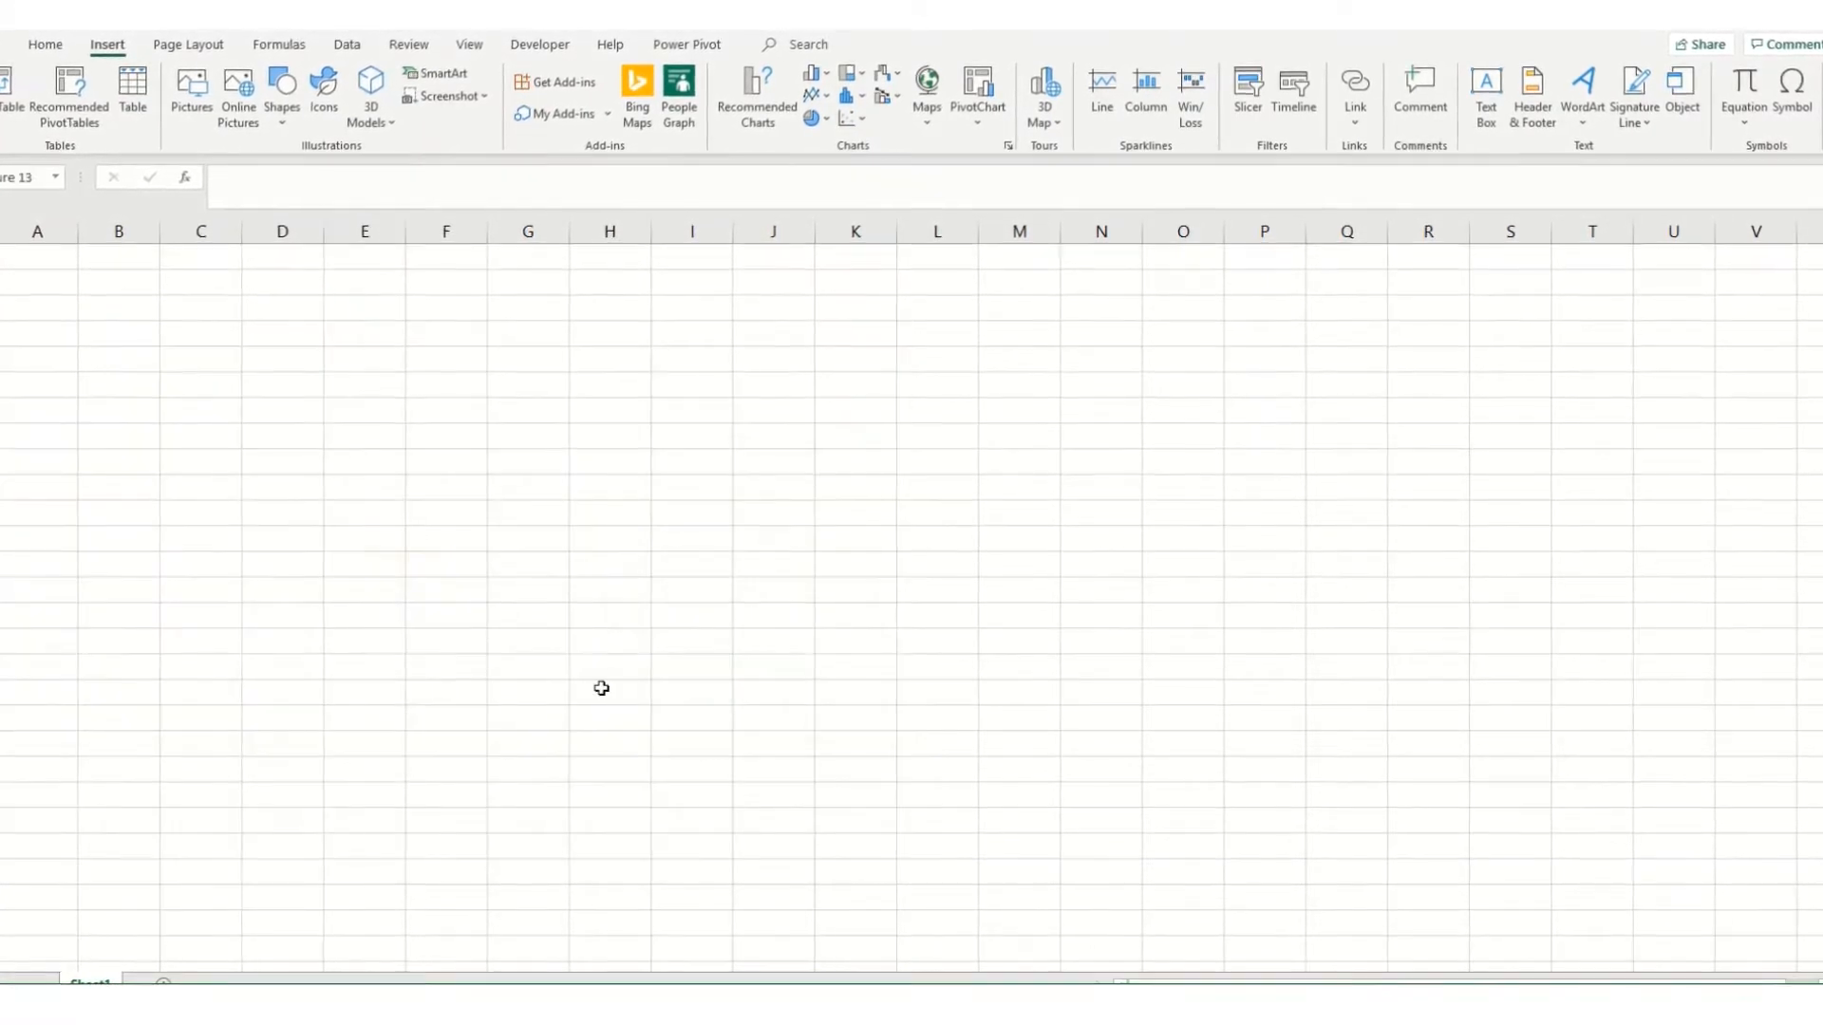
{"action": "left_click_drag", "start_coordinate": [321, 935], "coordinate": [660, 593]}
{"action": "left_click_drag", "start_coordinate": [809, 543], "coordinate": [657, 492]}
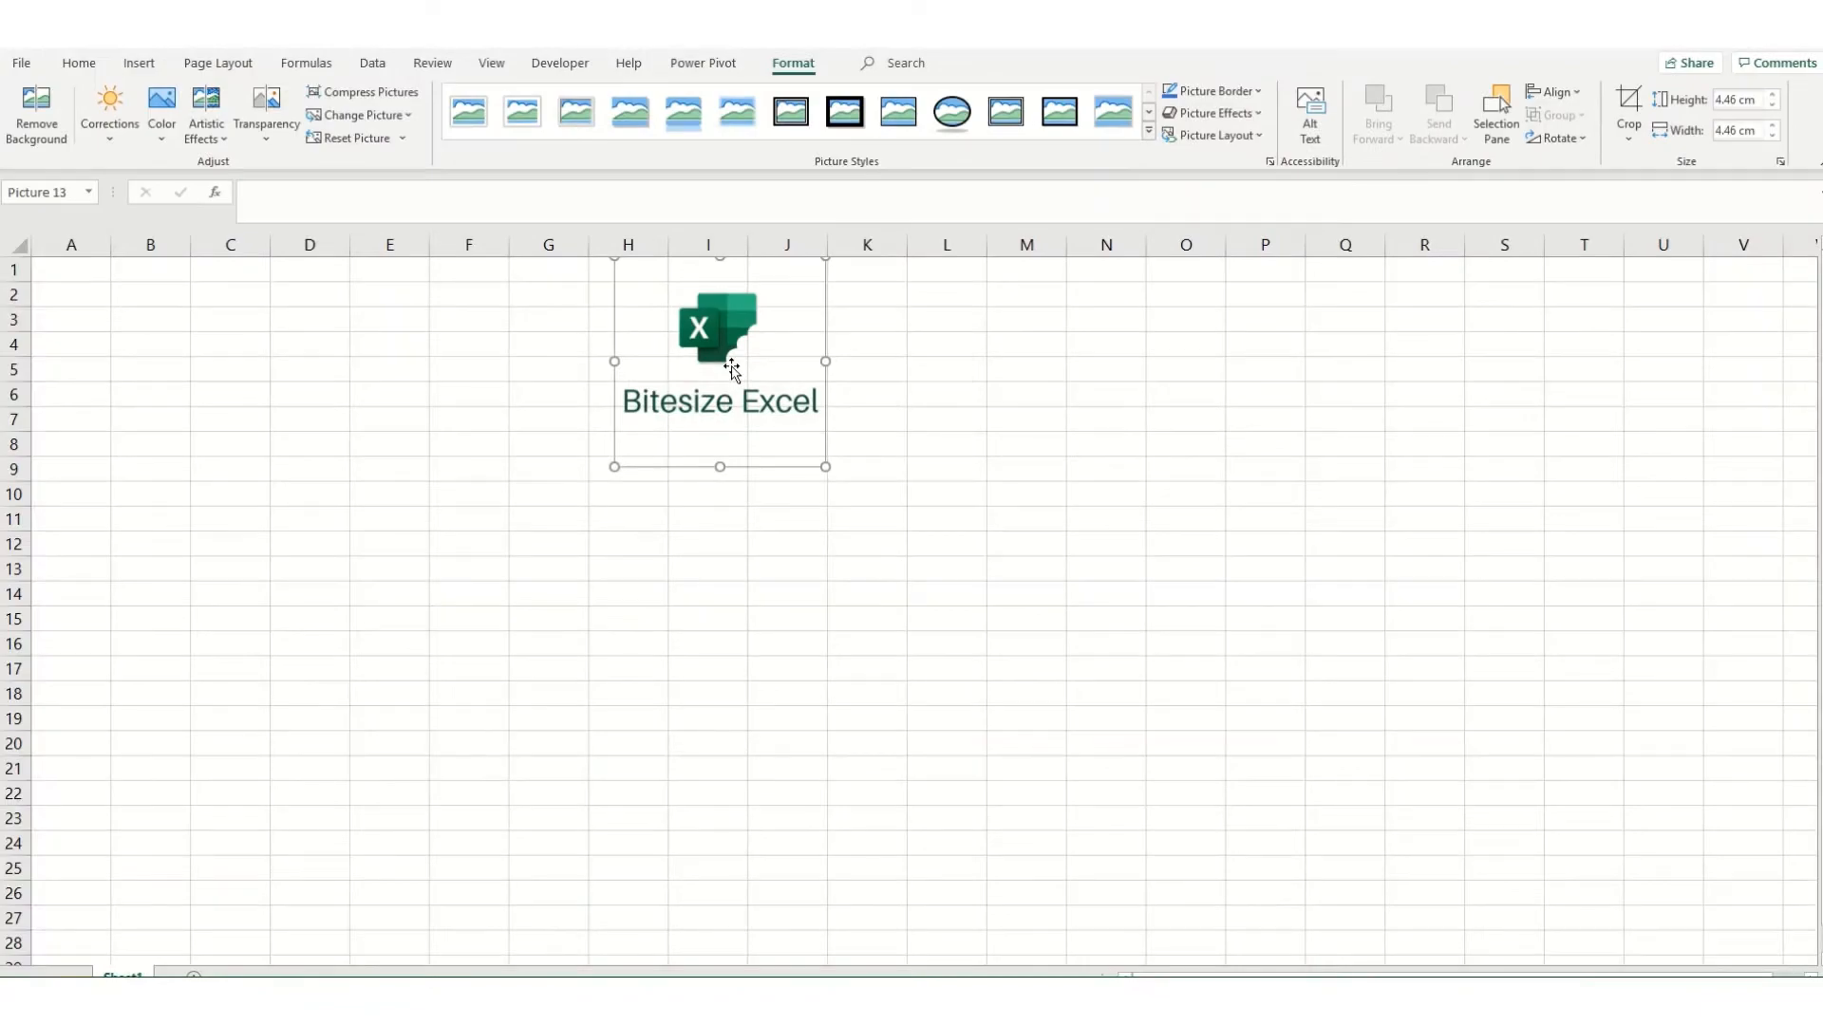
Step: Open the logo picture's formatting options for size and properties
{"action": "right_click", "coordinate": [732, 365]}
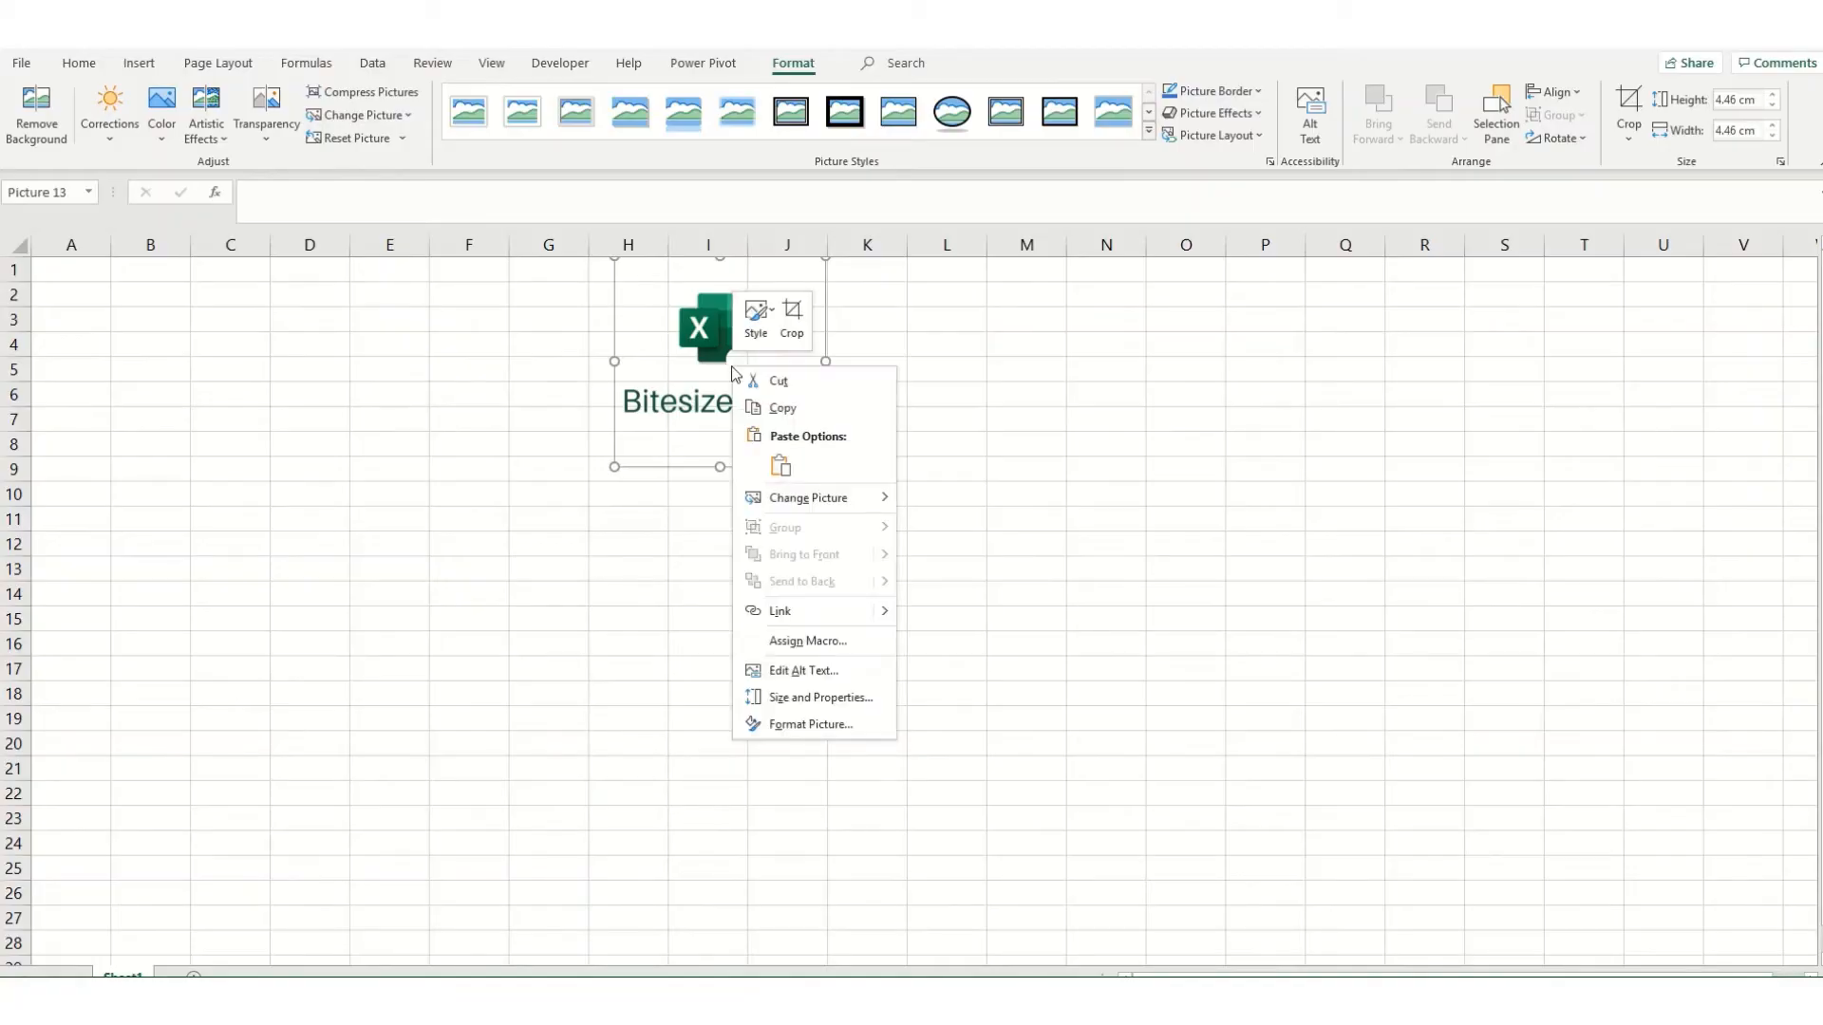
{"action": "left_click", "coordinate": [788, 724]}
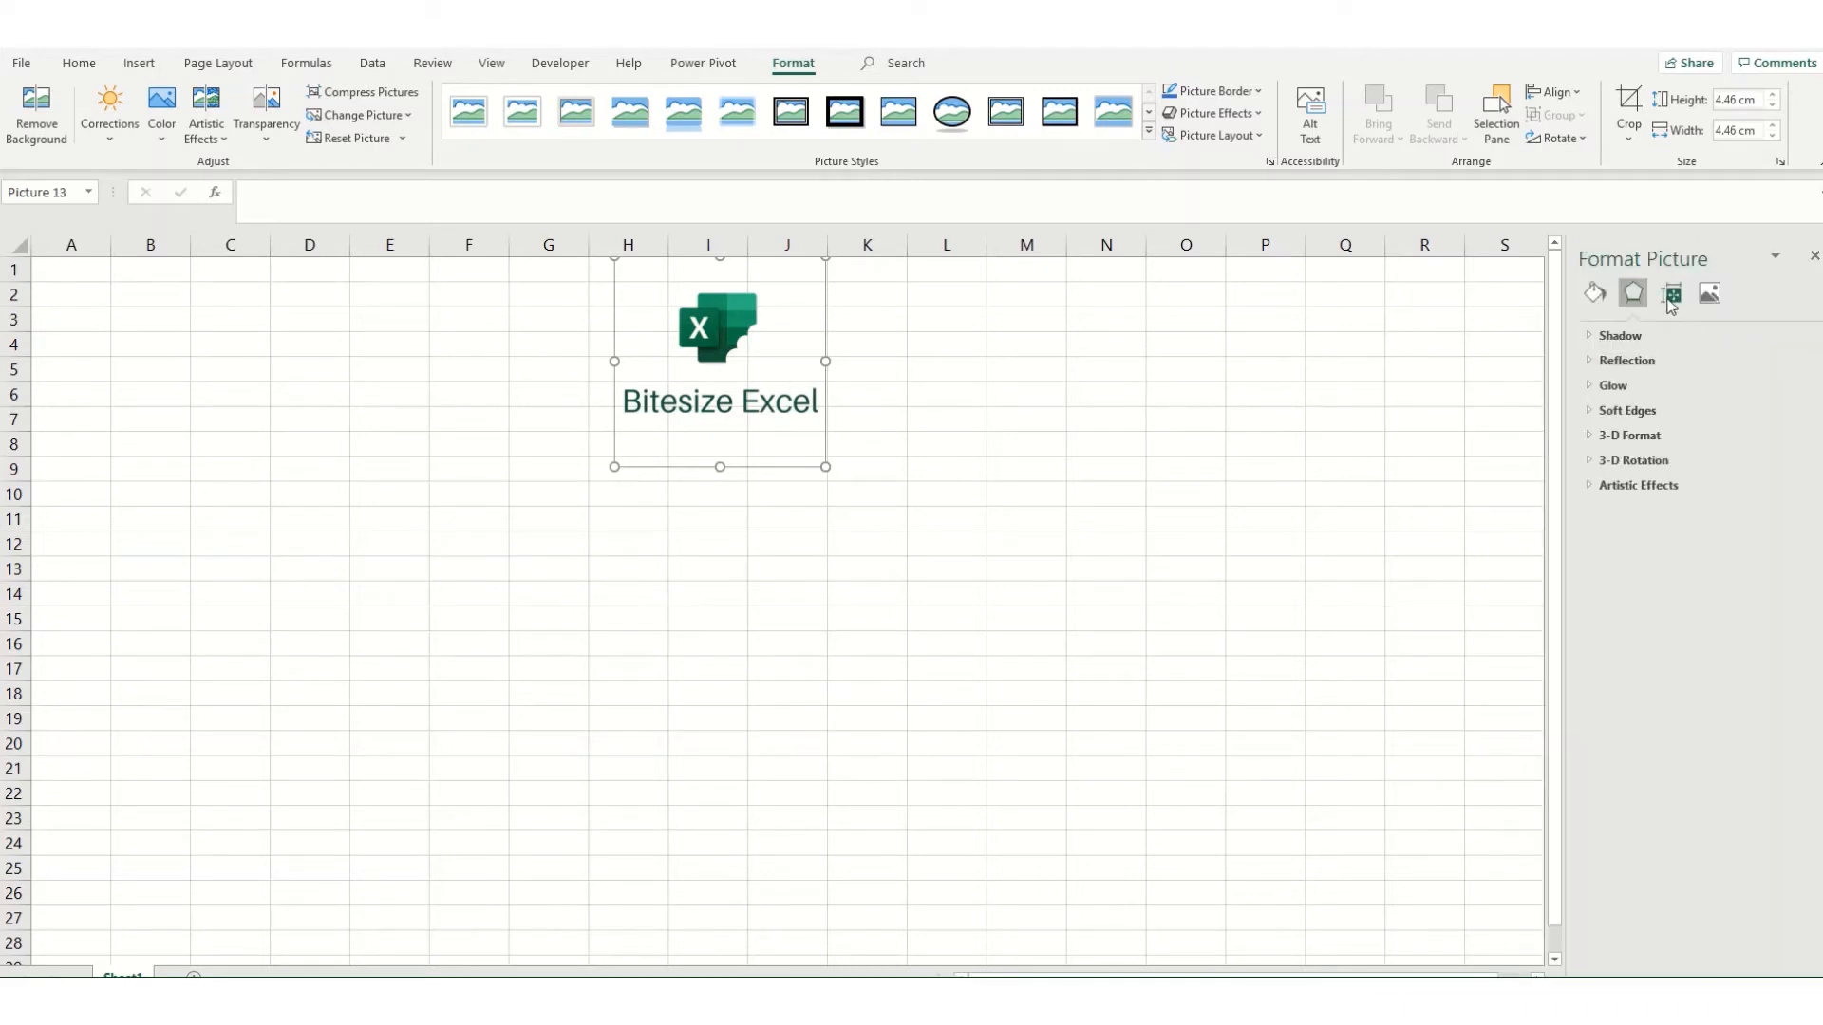
{"action": "left_click", "coordinate": [1671, 296]}
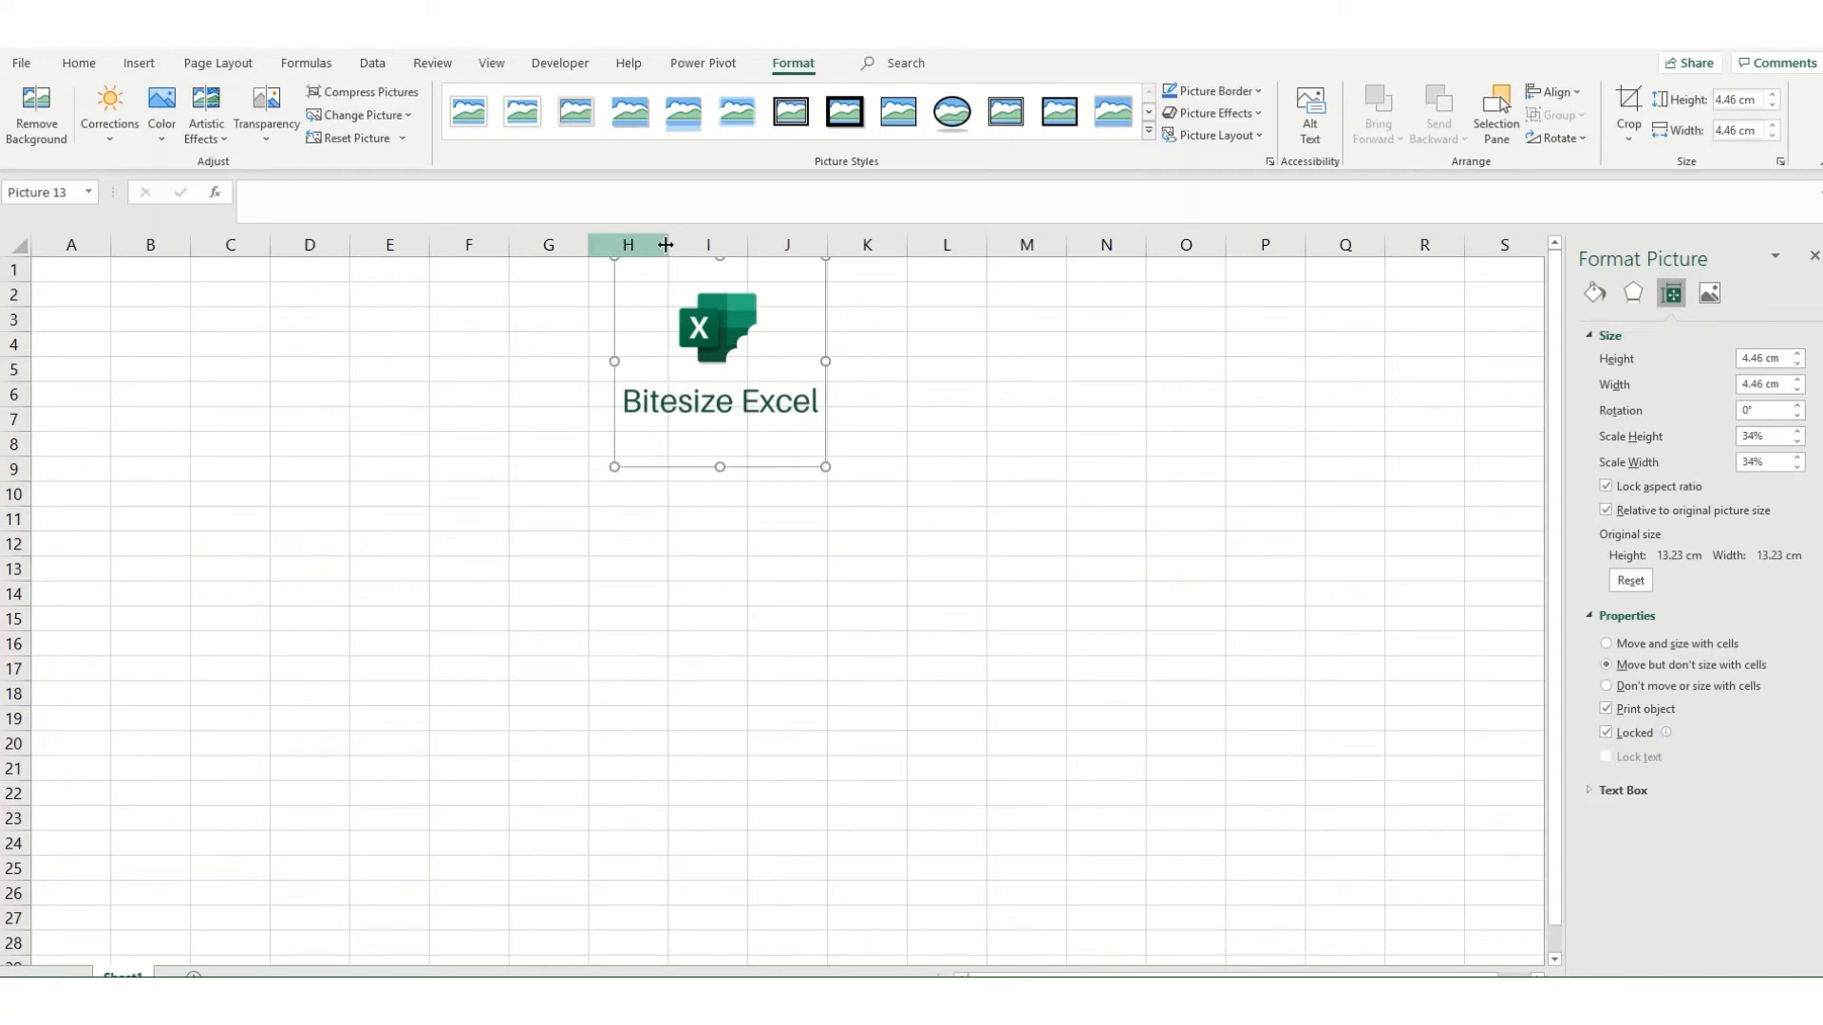
Step: Widen columns H and G to test the logo's "Move but don't size with cells" setting, and undo both width changes
{"action": "left_click_drag", "start_coordinate": [667, 245], "coordinate": [897, 255]}
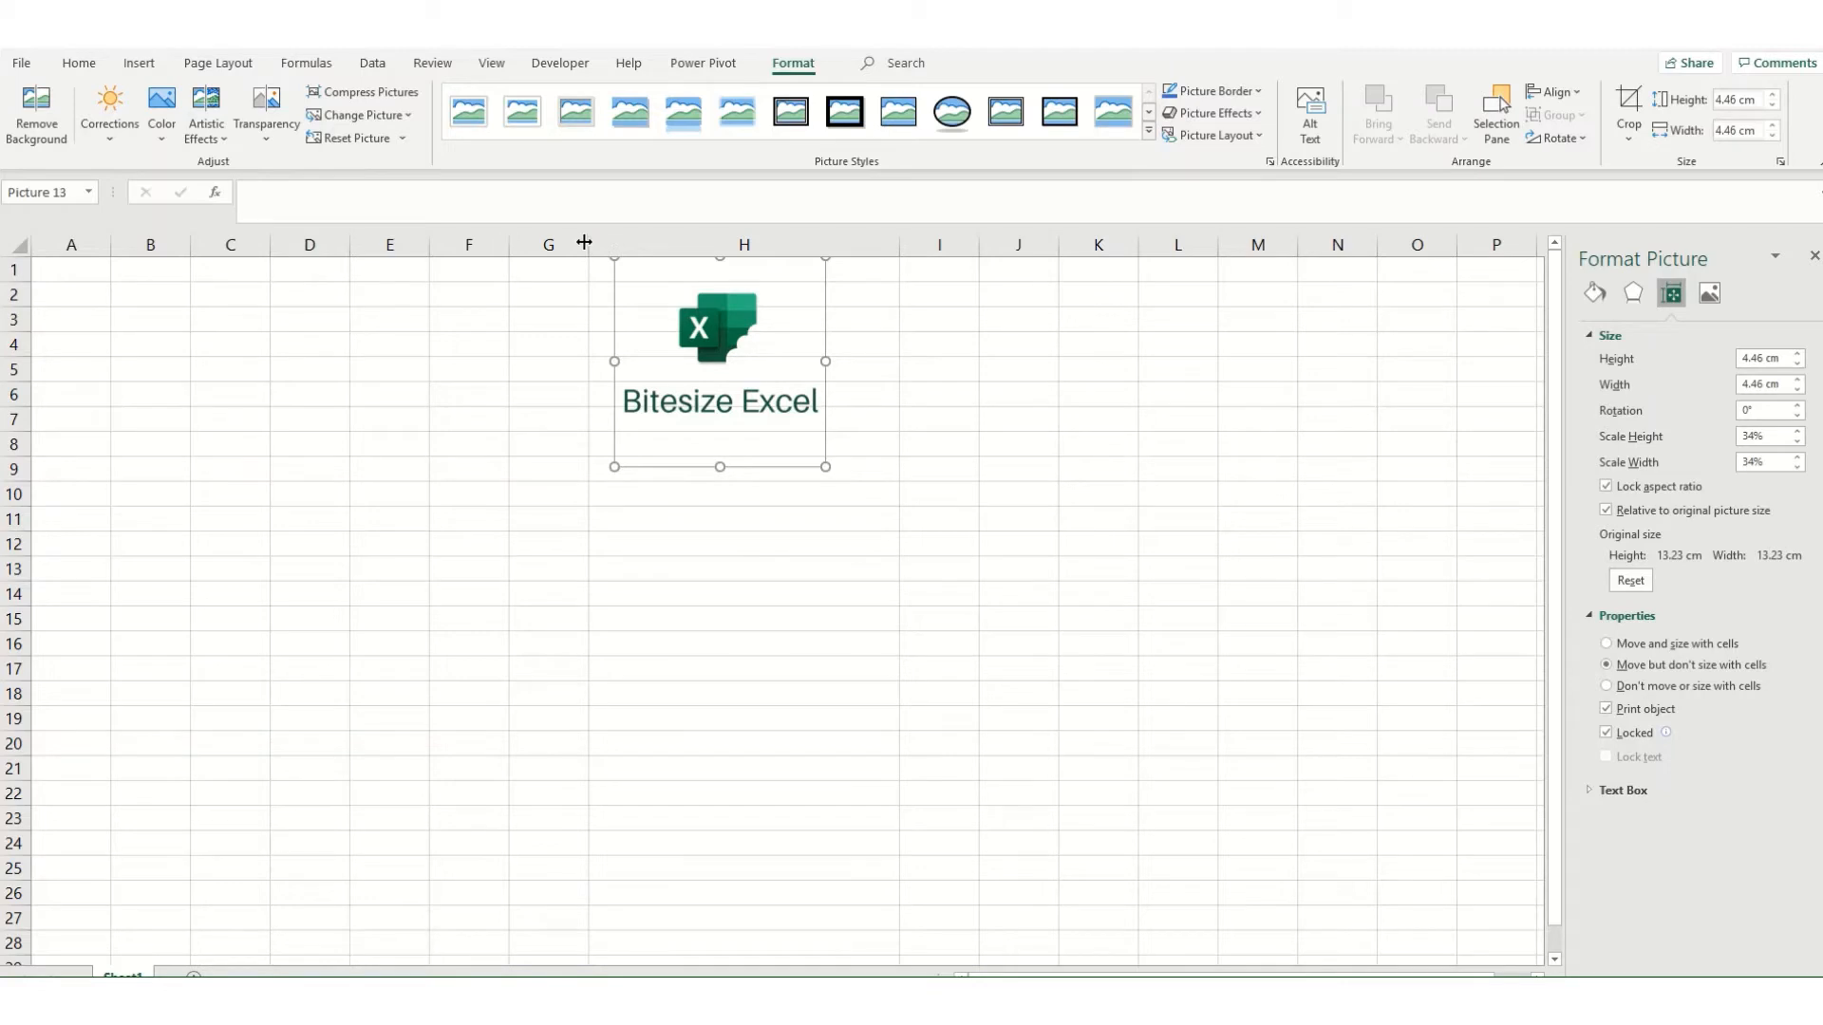
{"action": "left_click_drag", "start_coordinate": [585, 243], "coordinate": [798, 248]}
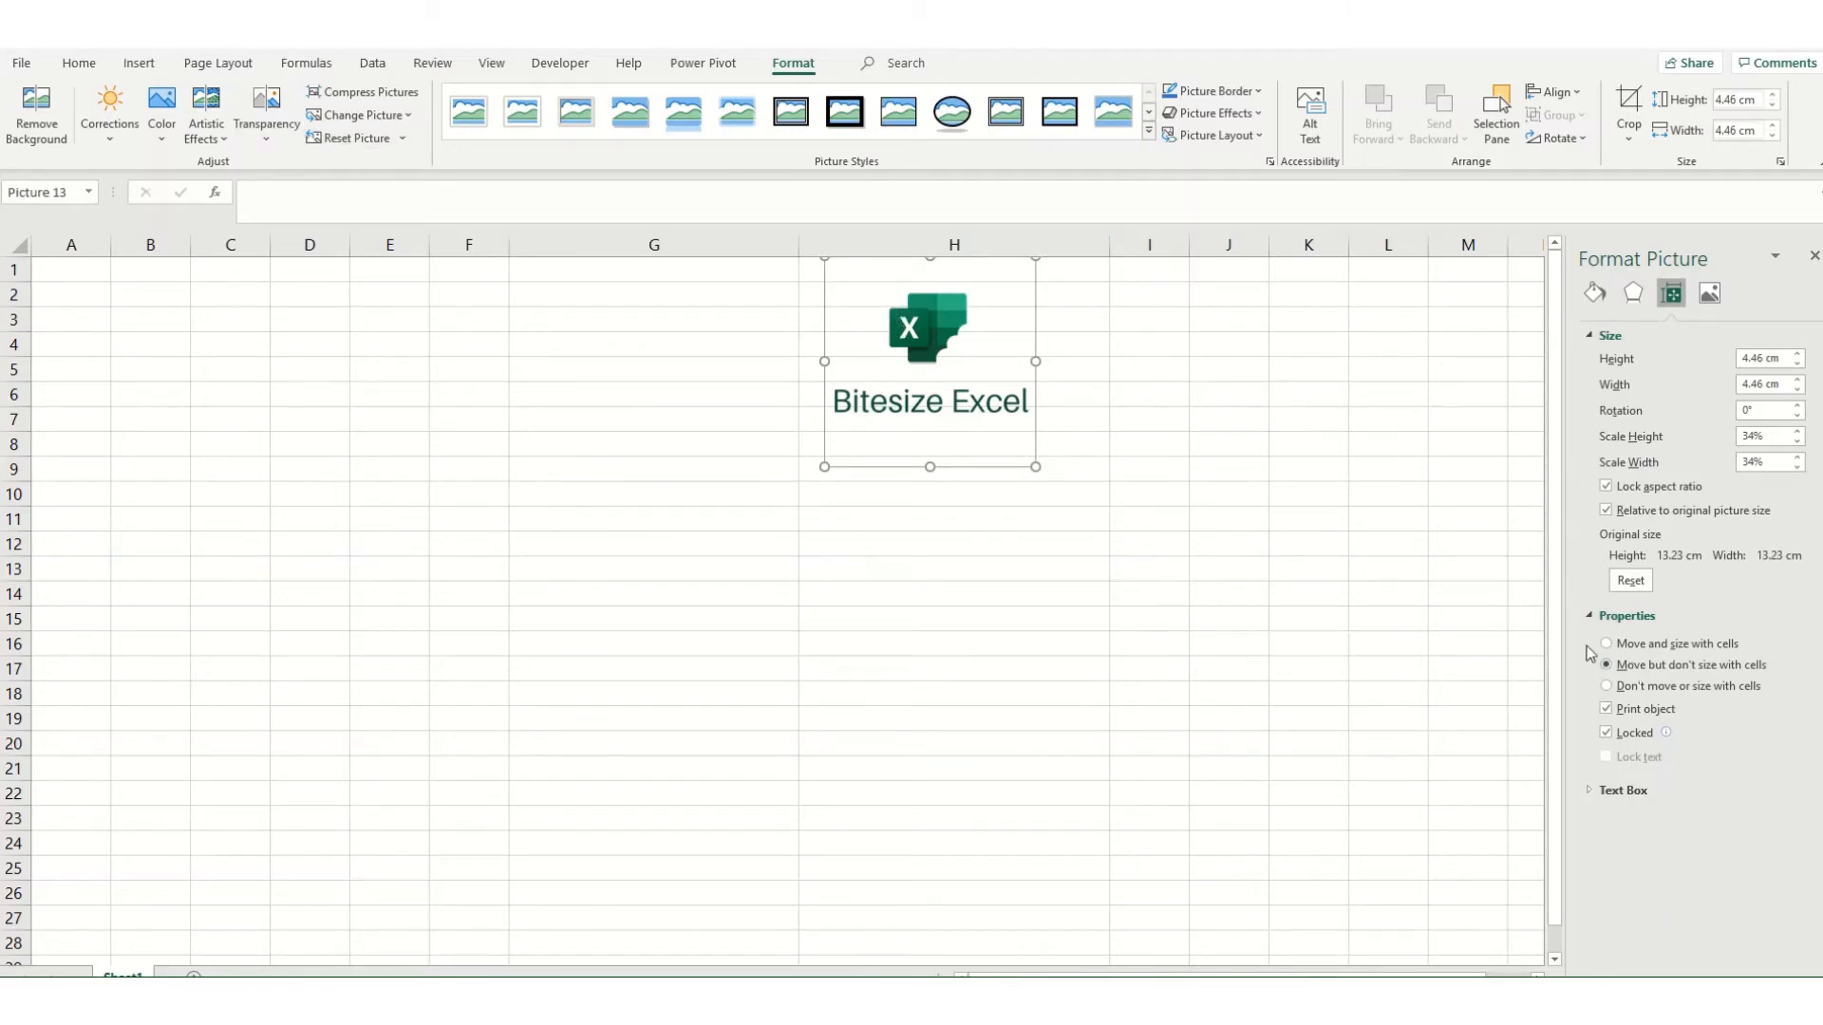
{"action": "key", "text": "ctrl+z"}
{"action": "key", "text": "ctrl+z"}
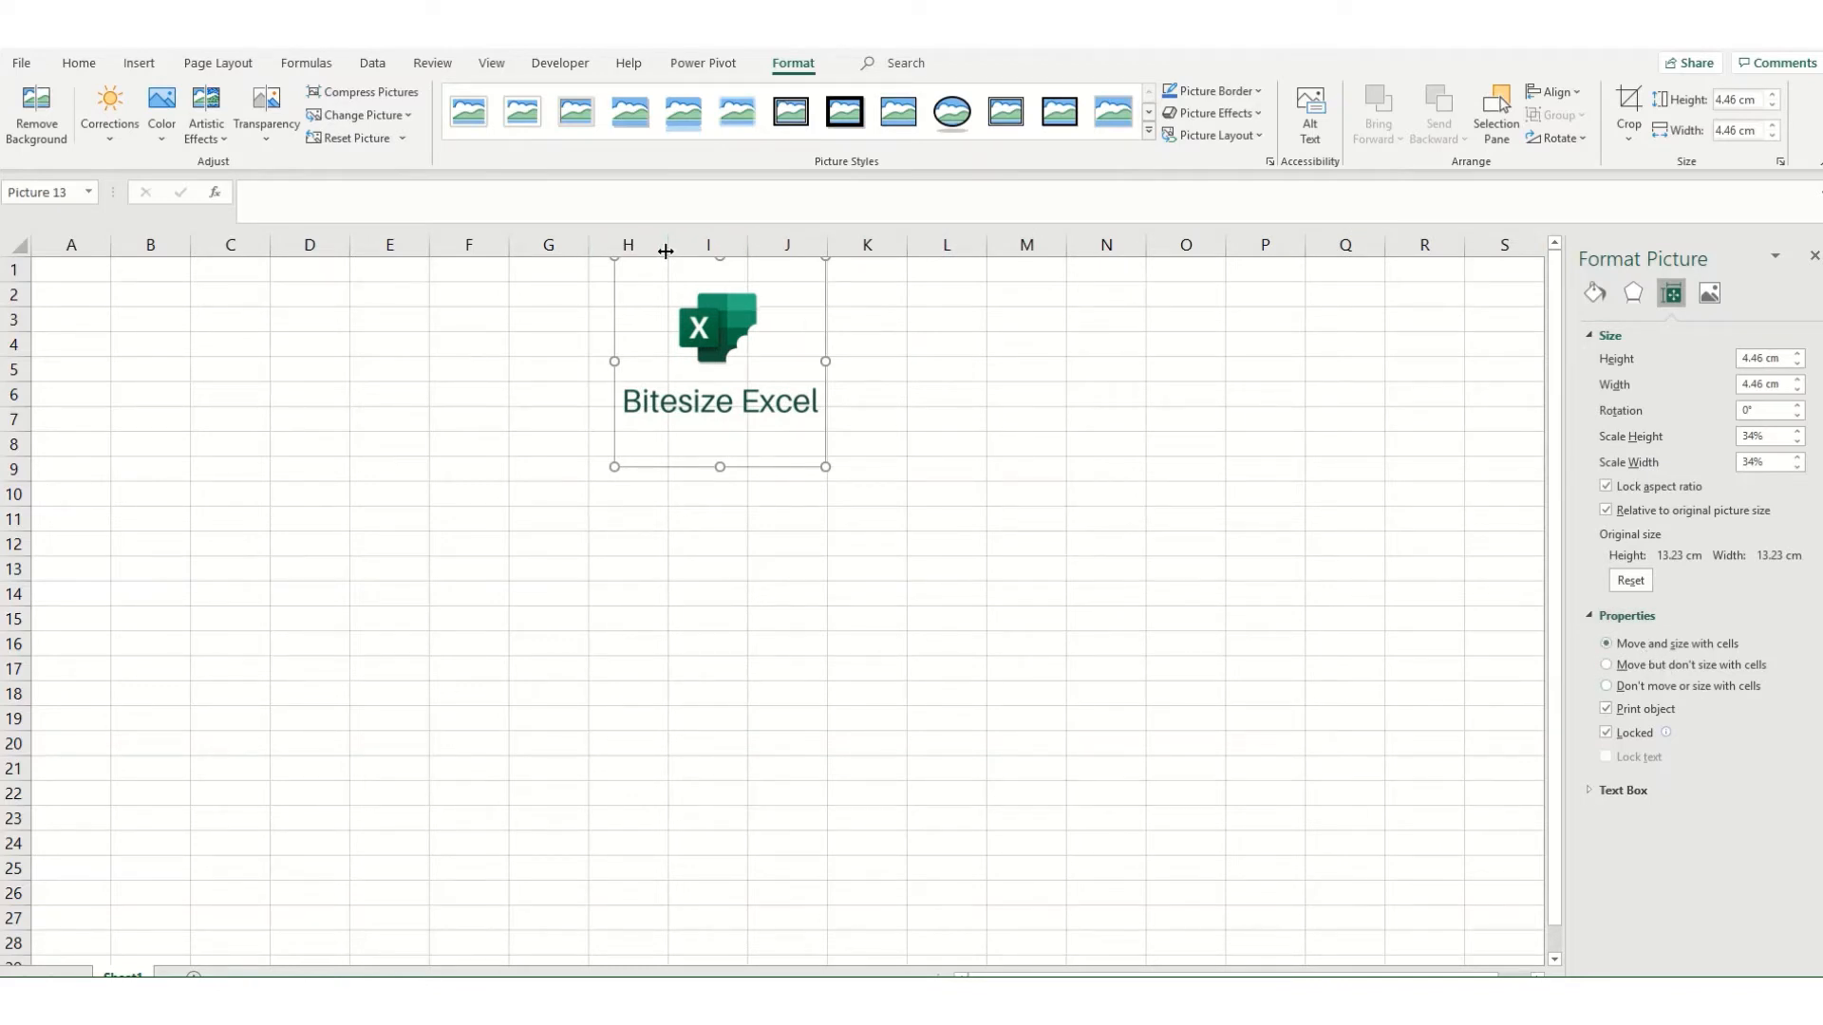
Step: With the logo set to "Move and size with cells", test widening column H and heightening row 1, and undo both changes
{"action": "left_click_drag", "start_coordinate": [665, 250], "coordinate": [913, 251]}
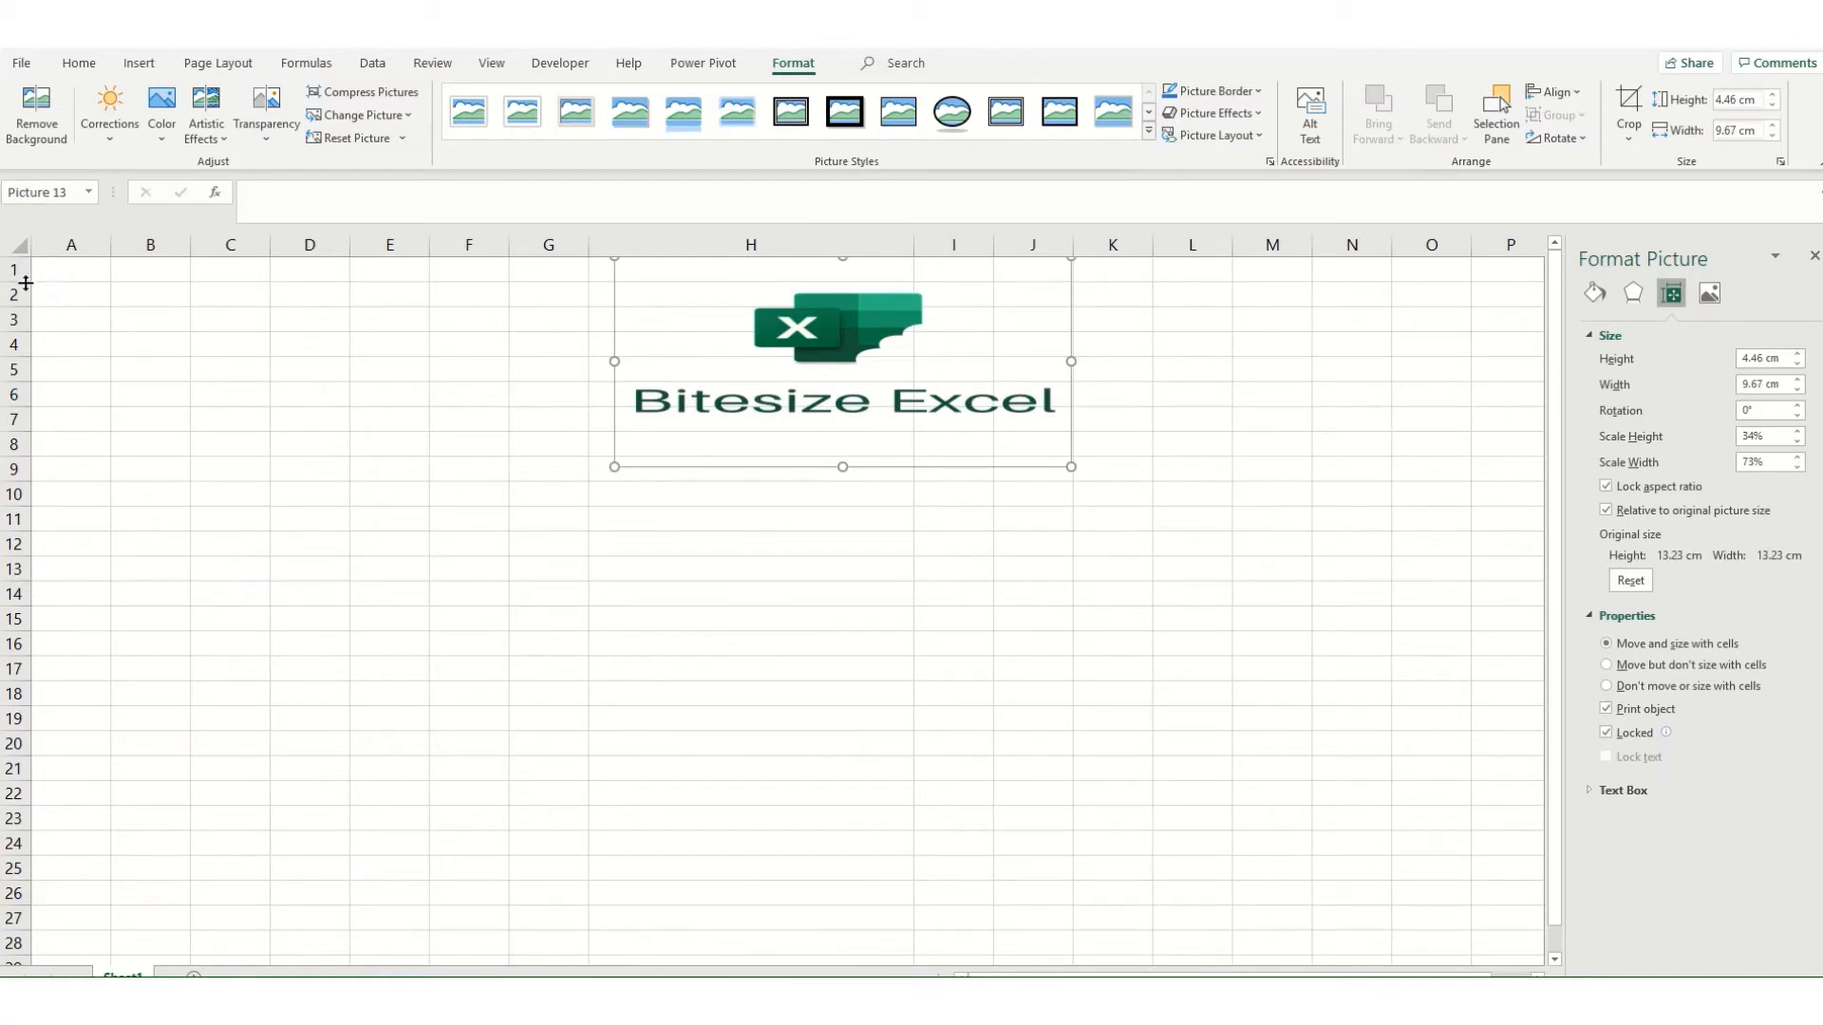
{"action": "left_click_drag", "start_coordinate": [20, 284], "coordinate": [15, 411]}
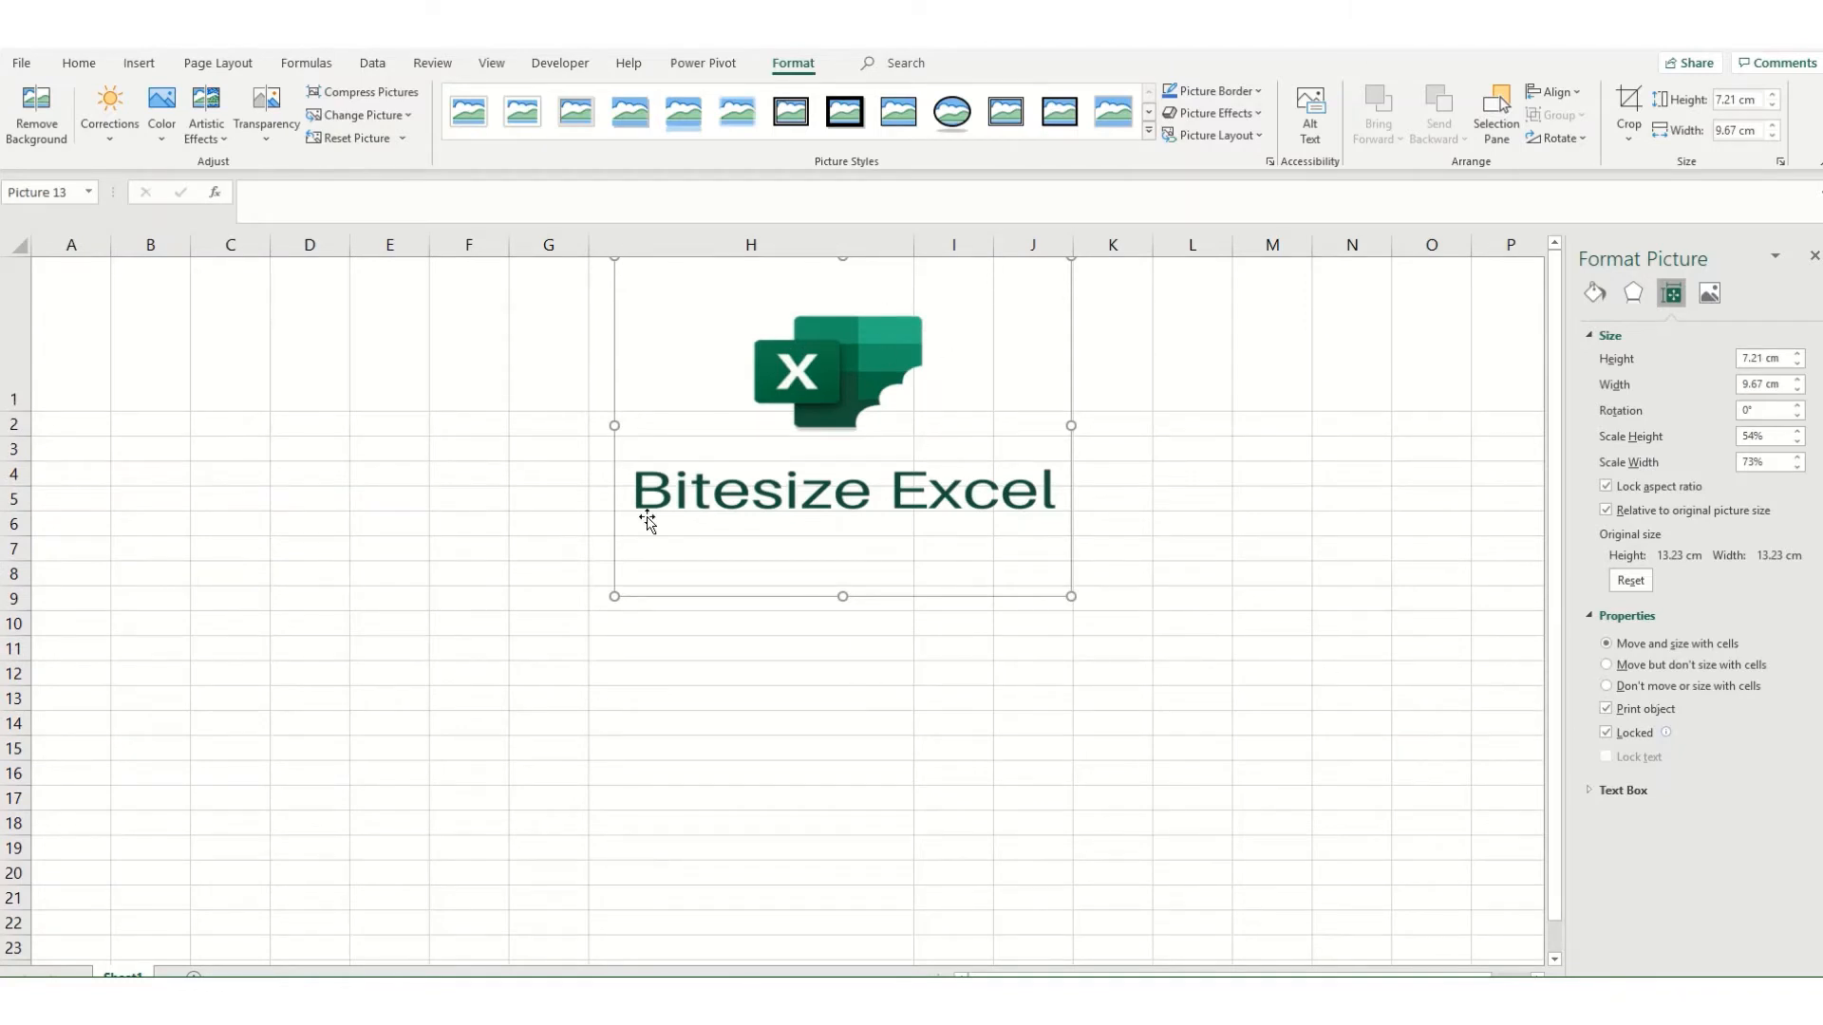
{"action": "key", "text": "ctrl+z"}
{"action": "key", "text": "ctrl+z"}
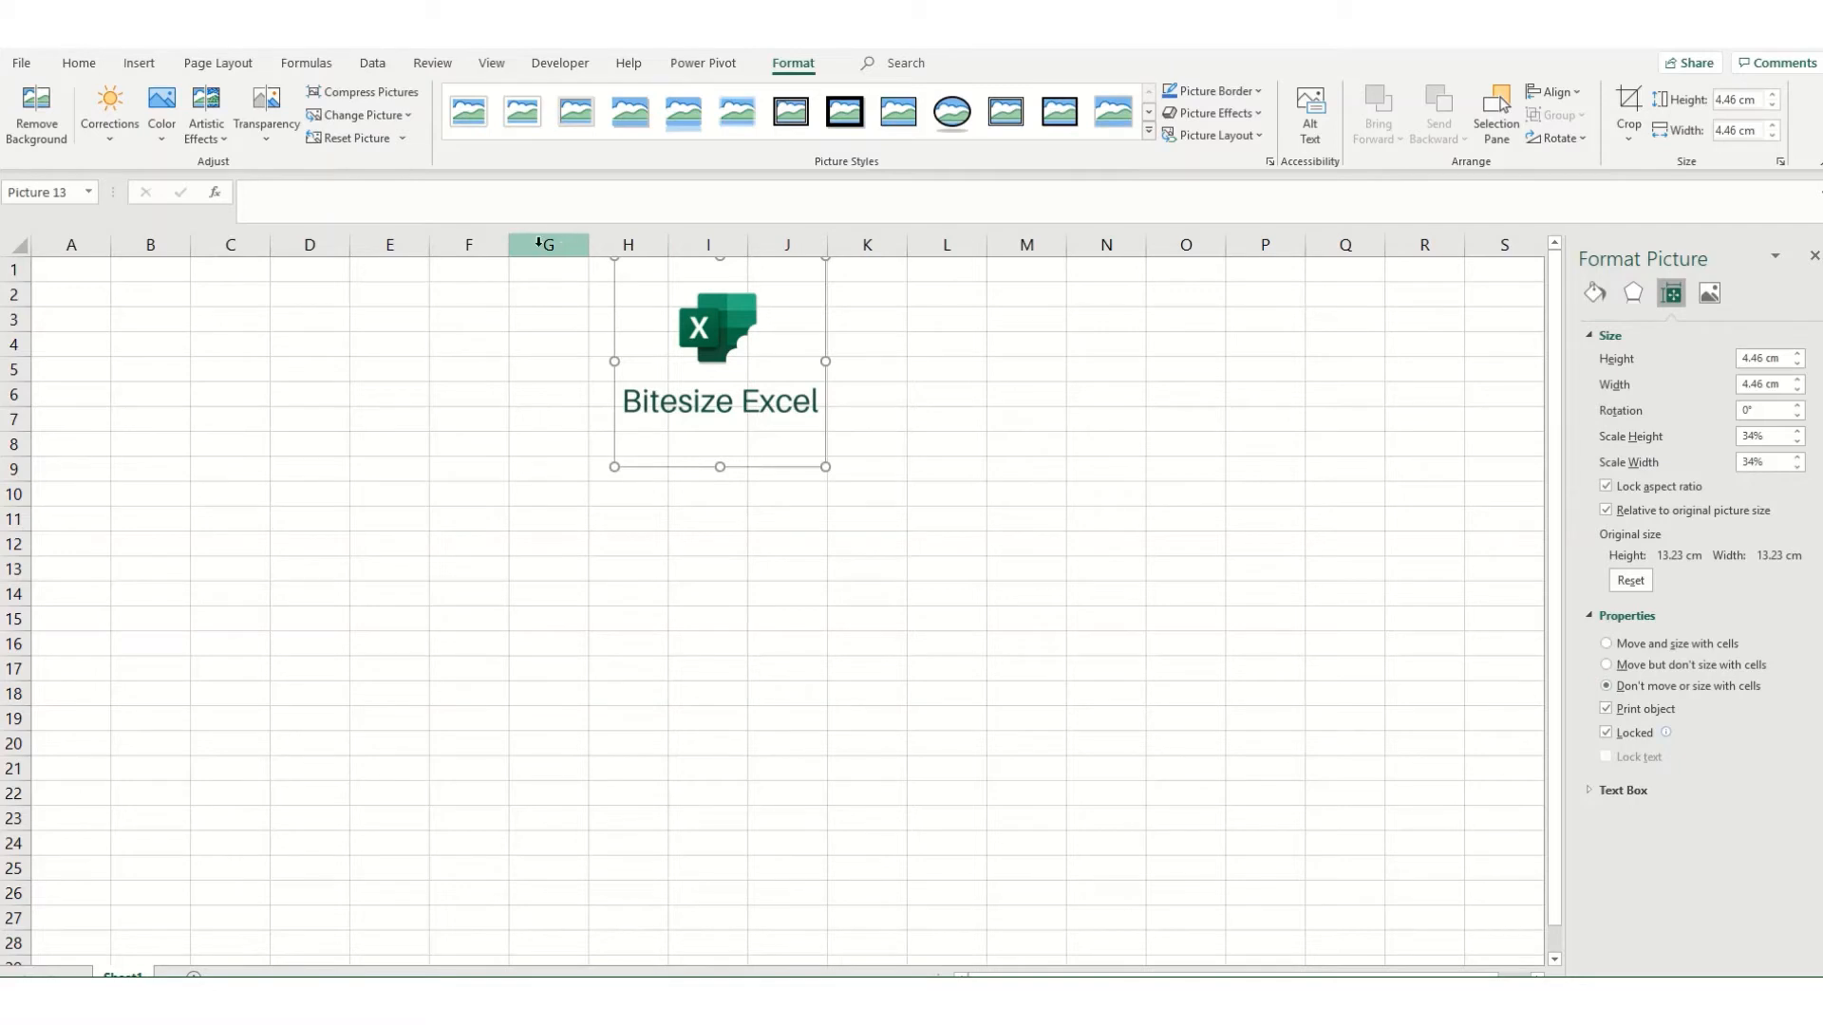
Step: With the logo set to "Don't move or size with cells", select columns G to O, test heightening row 1, and undo it
{"action": "left_click_drag", "start_coordinate": [539, 244], "coordinate": [1191, 245]}
{"action": "right_click", "coordinate": [1132, 245]}
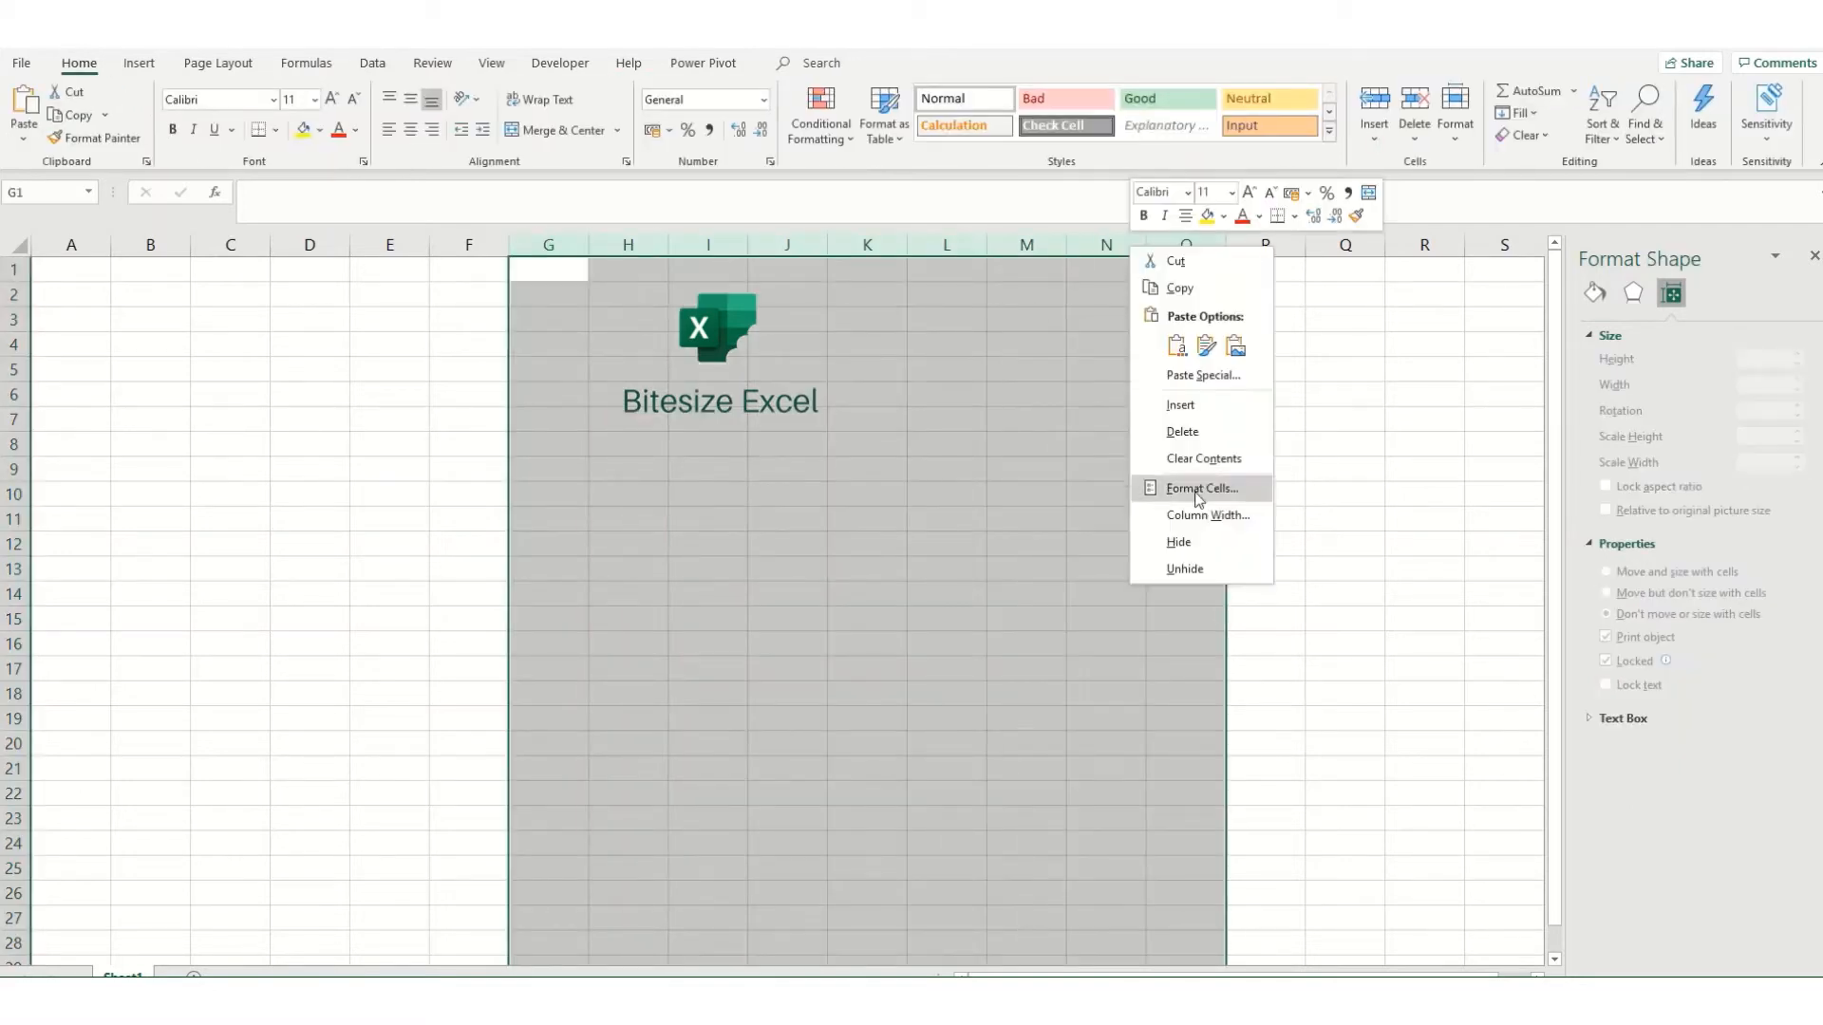
{"action": "key", "text": "Escape"}
{"action": "left_click_drag", "start_coordinate": [15, 281], "coordinate": [15, 463]}
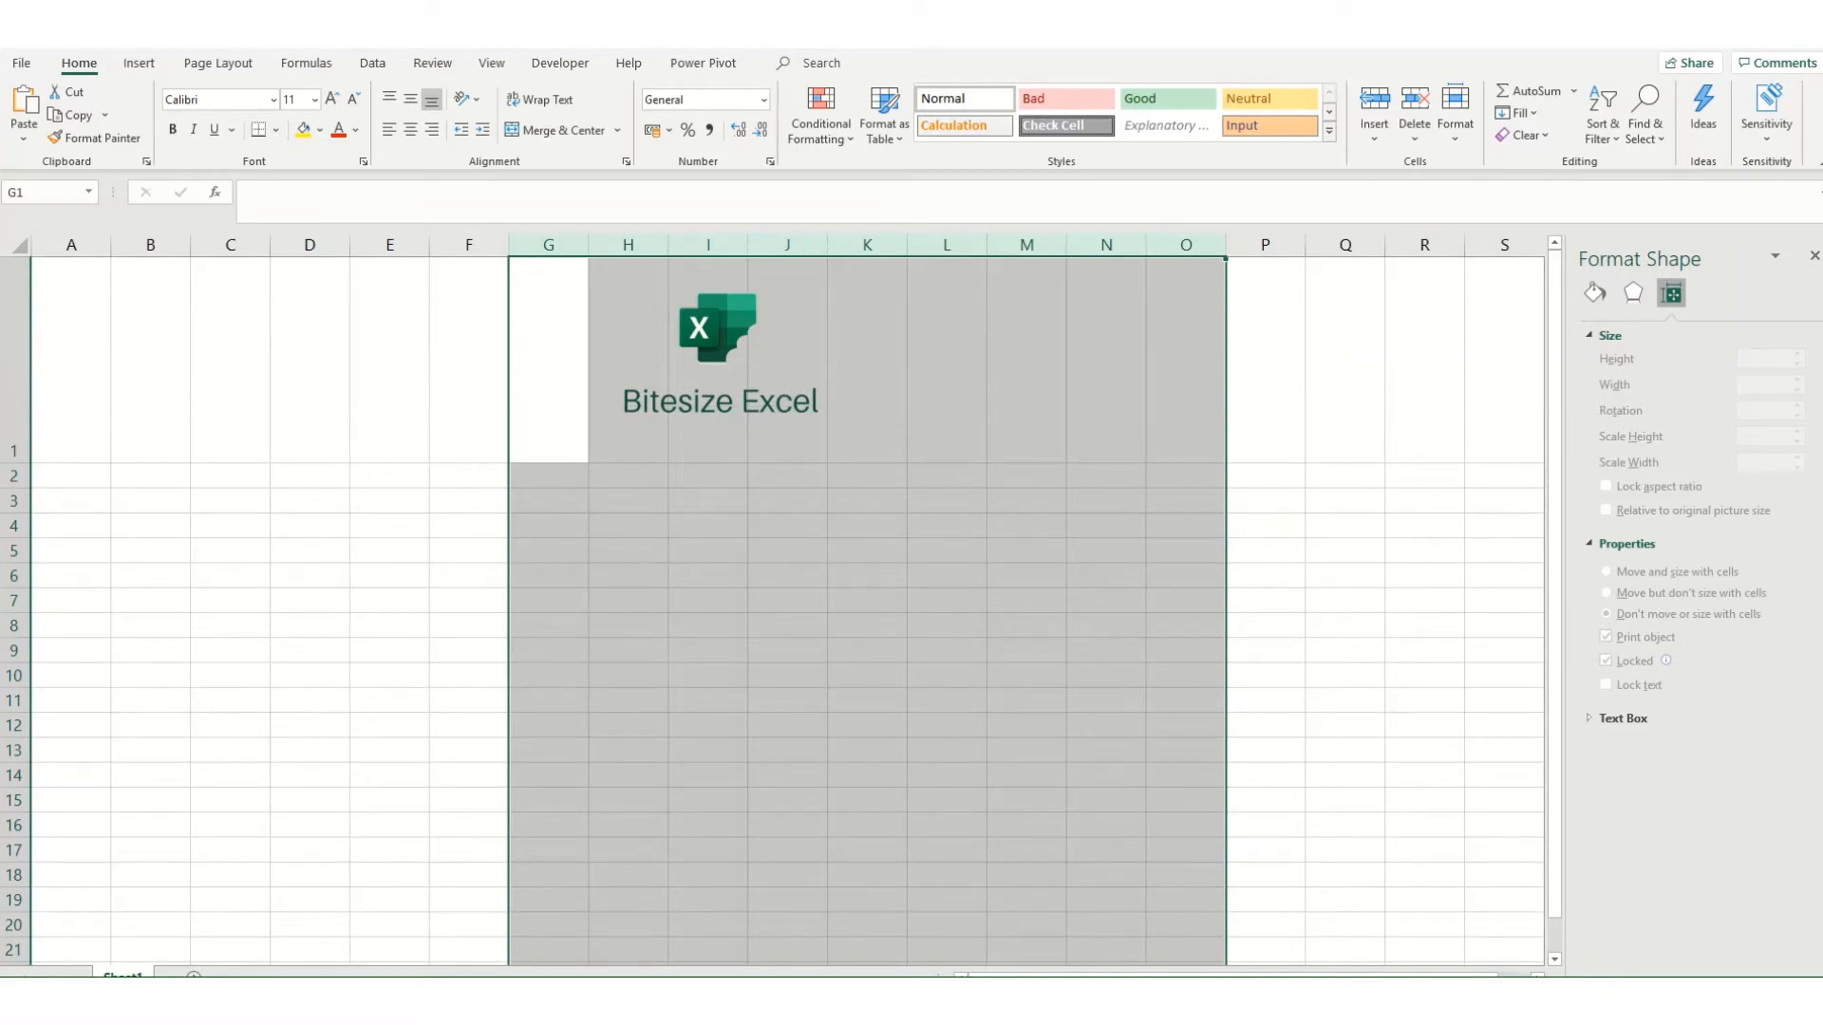
{"action": "key", "text": "ctrl+z"}
Step: Delete the logo and insert the online picture of coloured folders with a magnifying glass, found by searching for "file"
{"action": "left_click", "coordinate": [737, 398]}
{"action": "key", "text": "Delete"}
{"action": "left_click", "coordinate": [154, 67]}
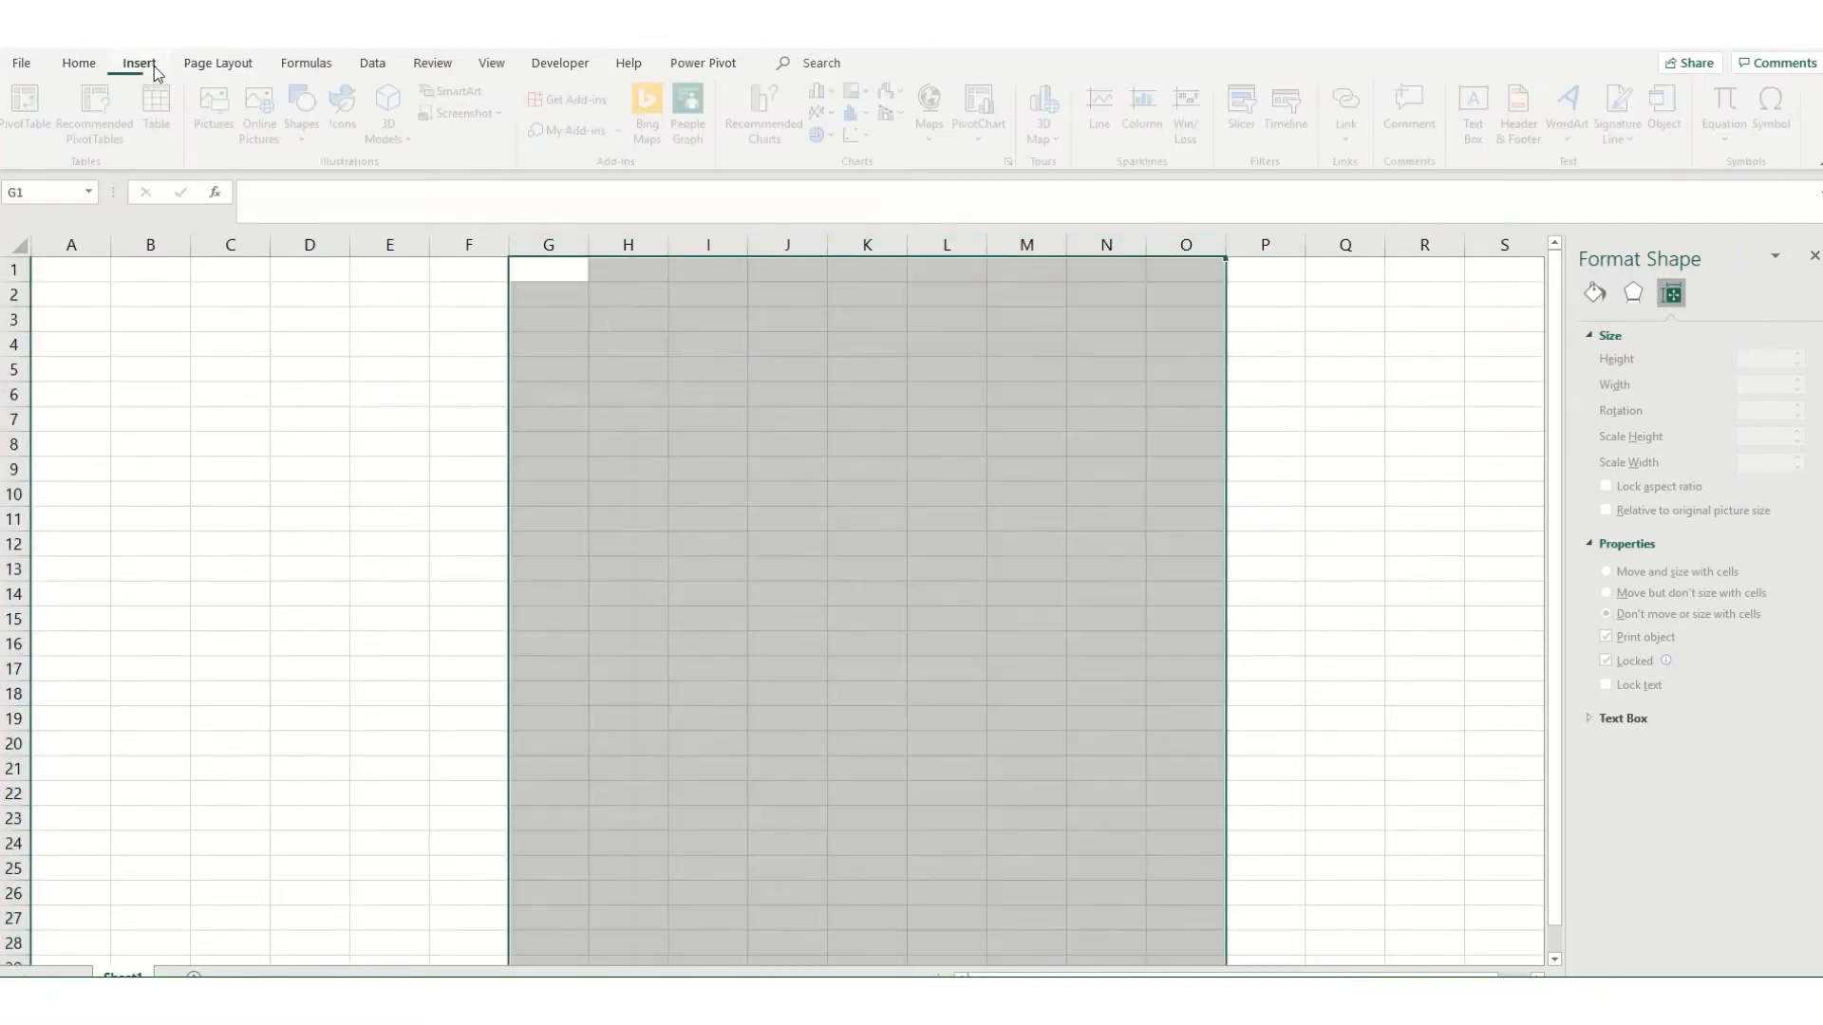
{"action": "left_click", "coordinate": [266, 133]}
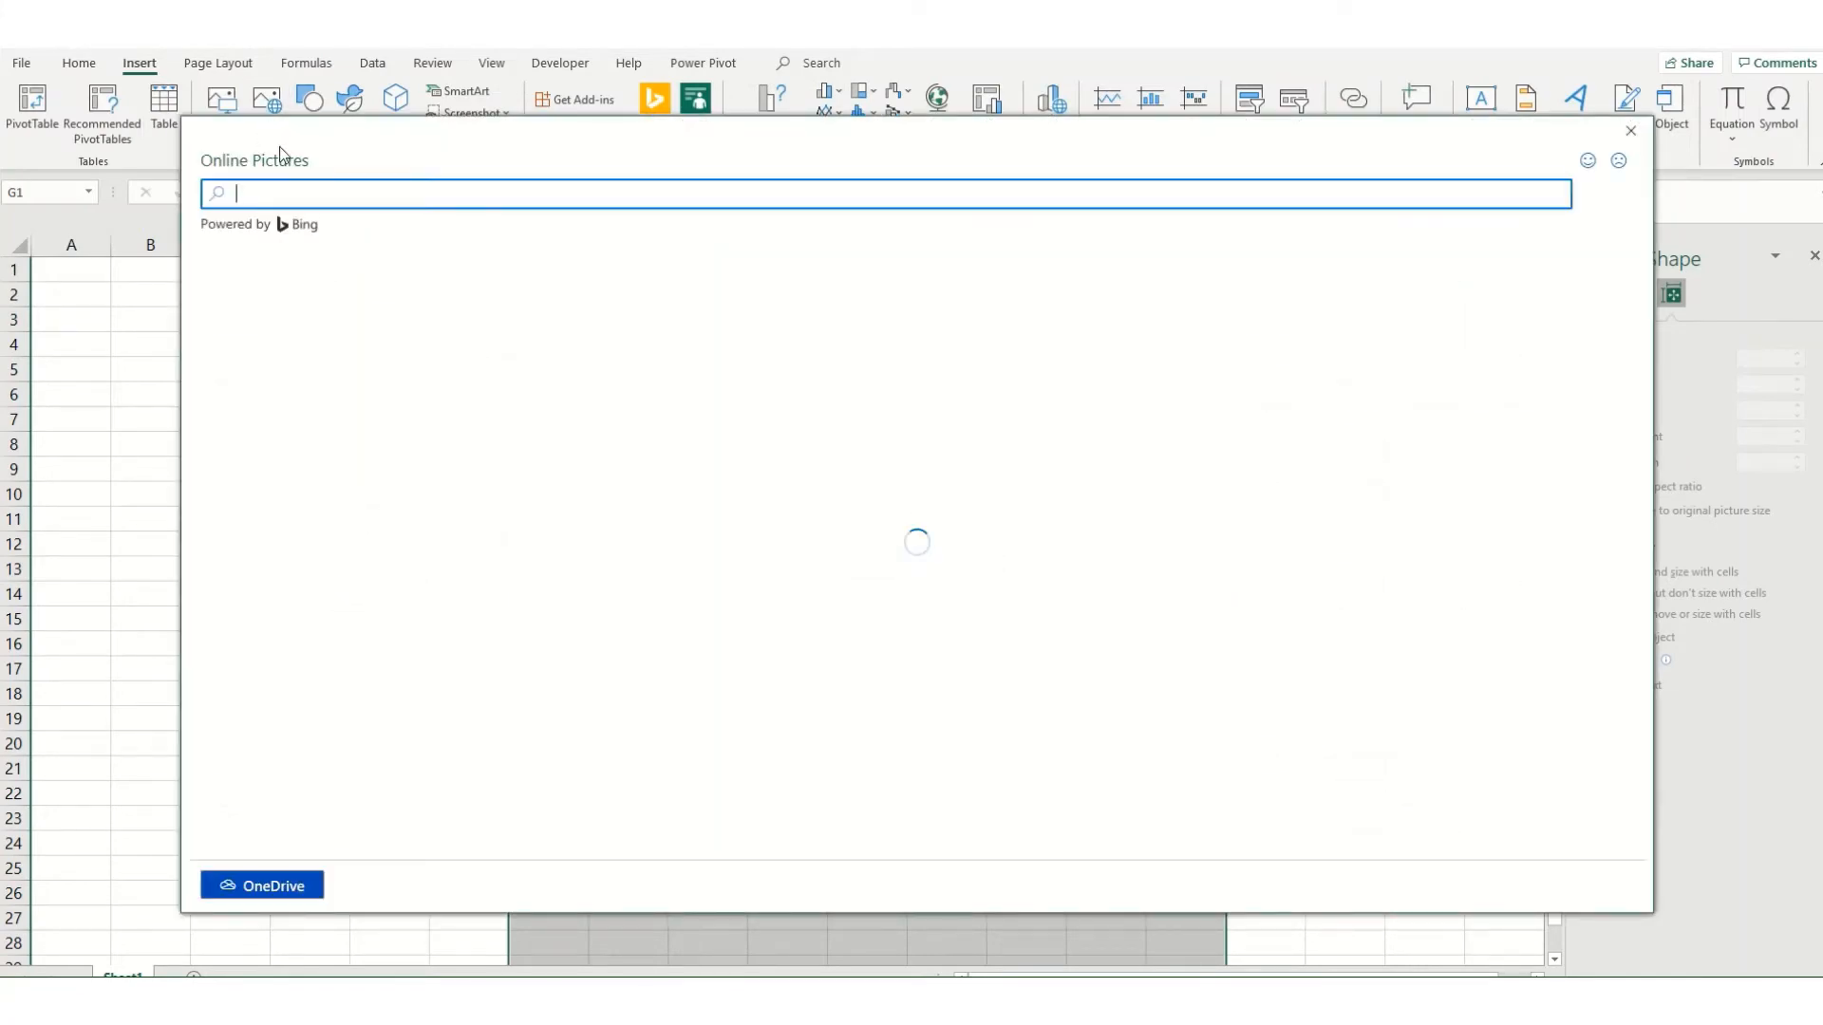
{"action": "type", "text": "file"}
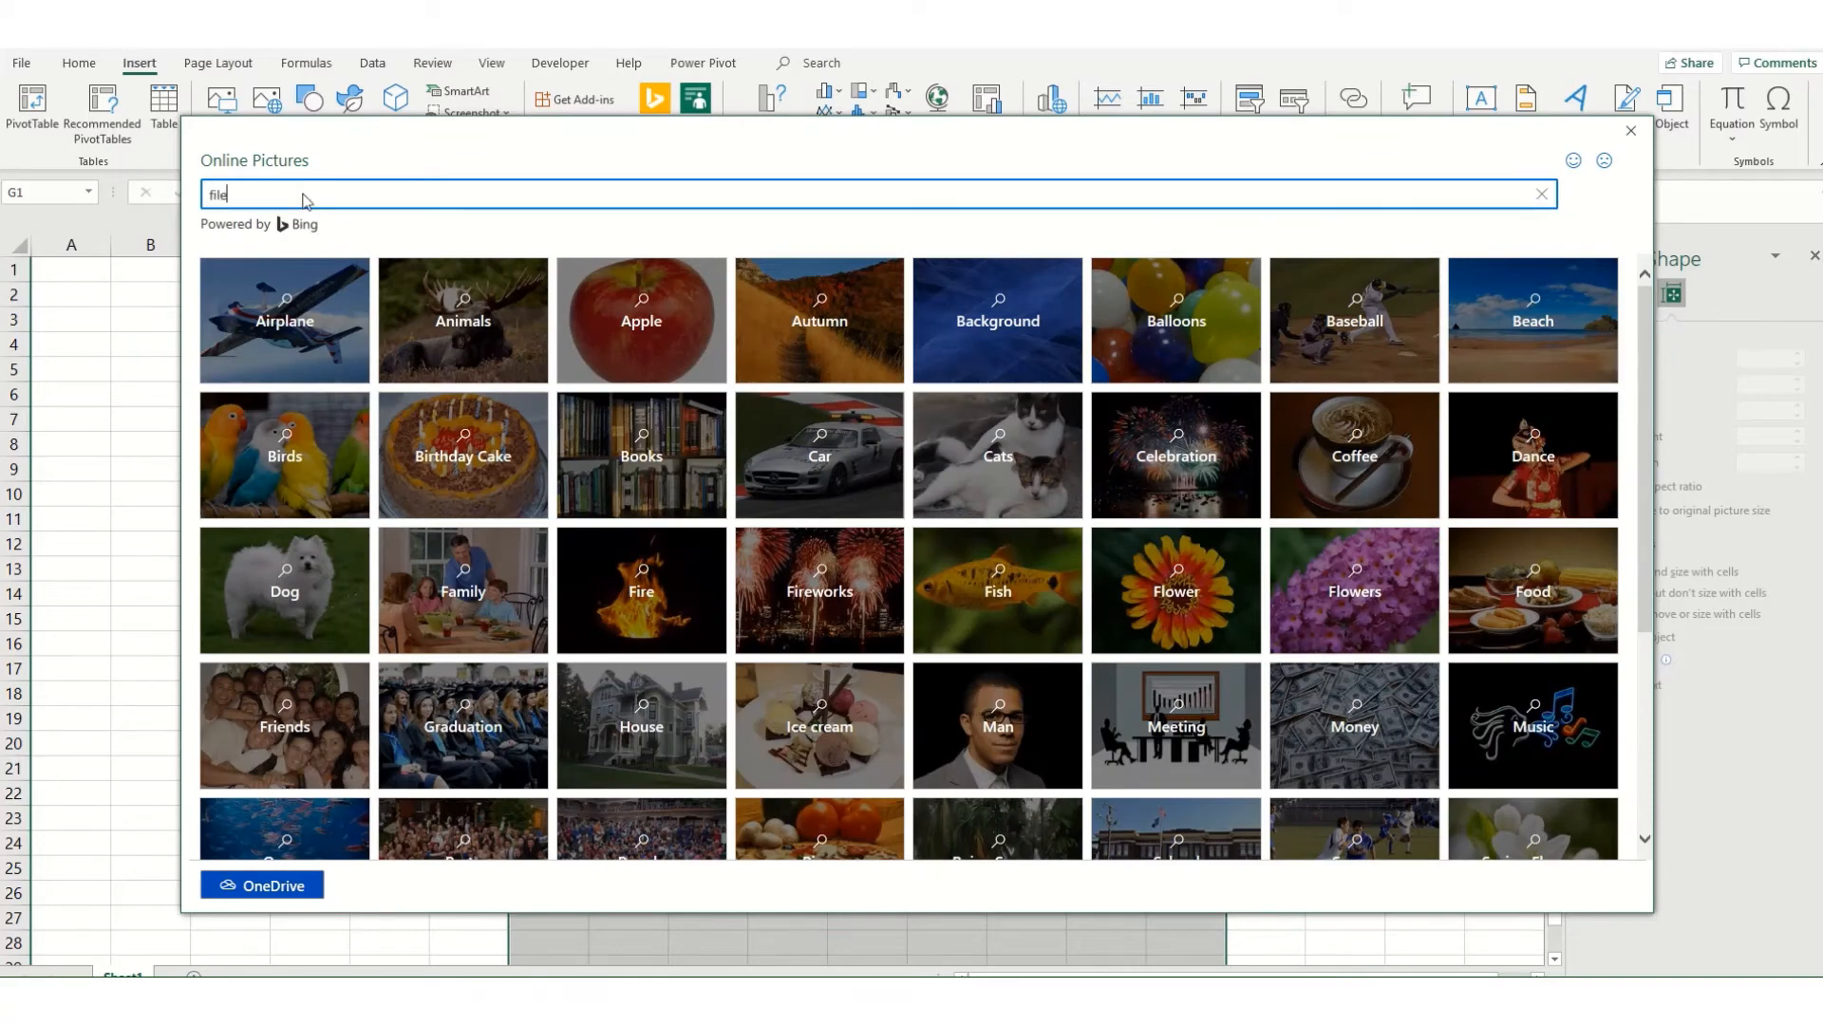
{"action": "key", "text": "Return"}
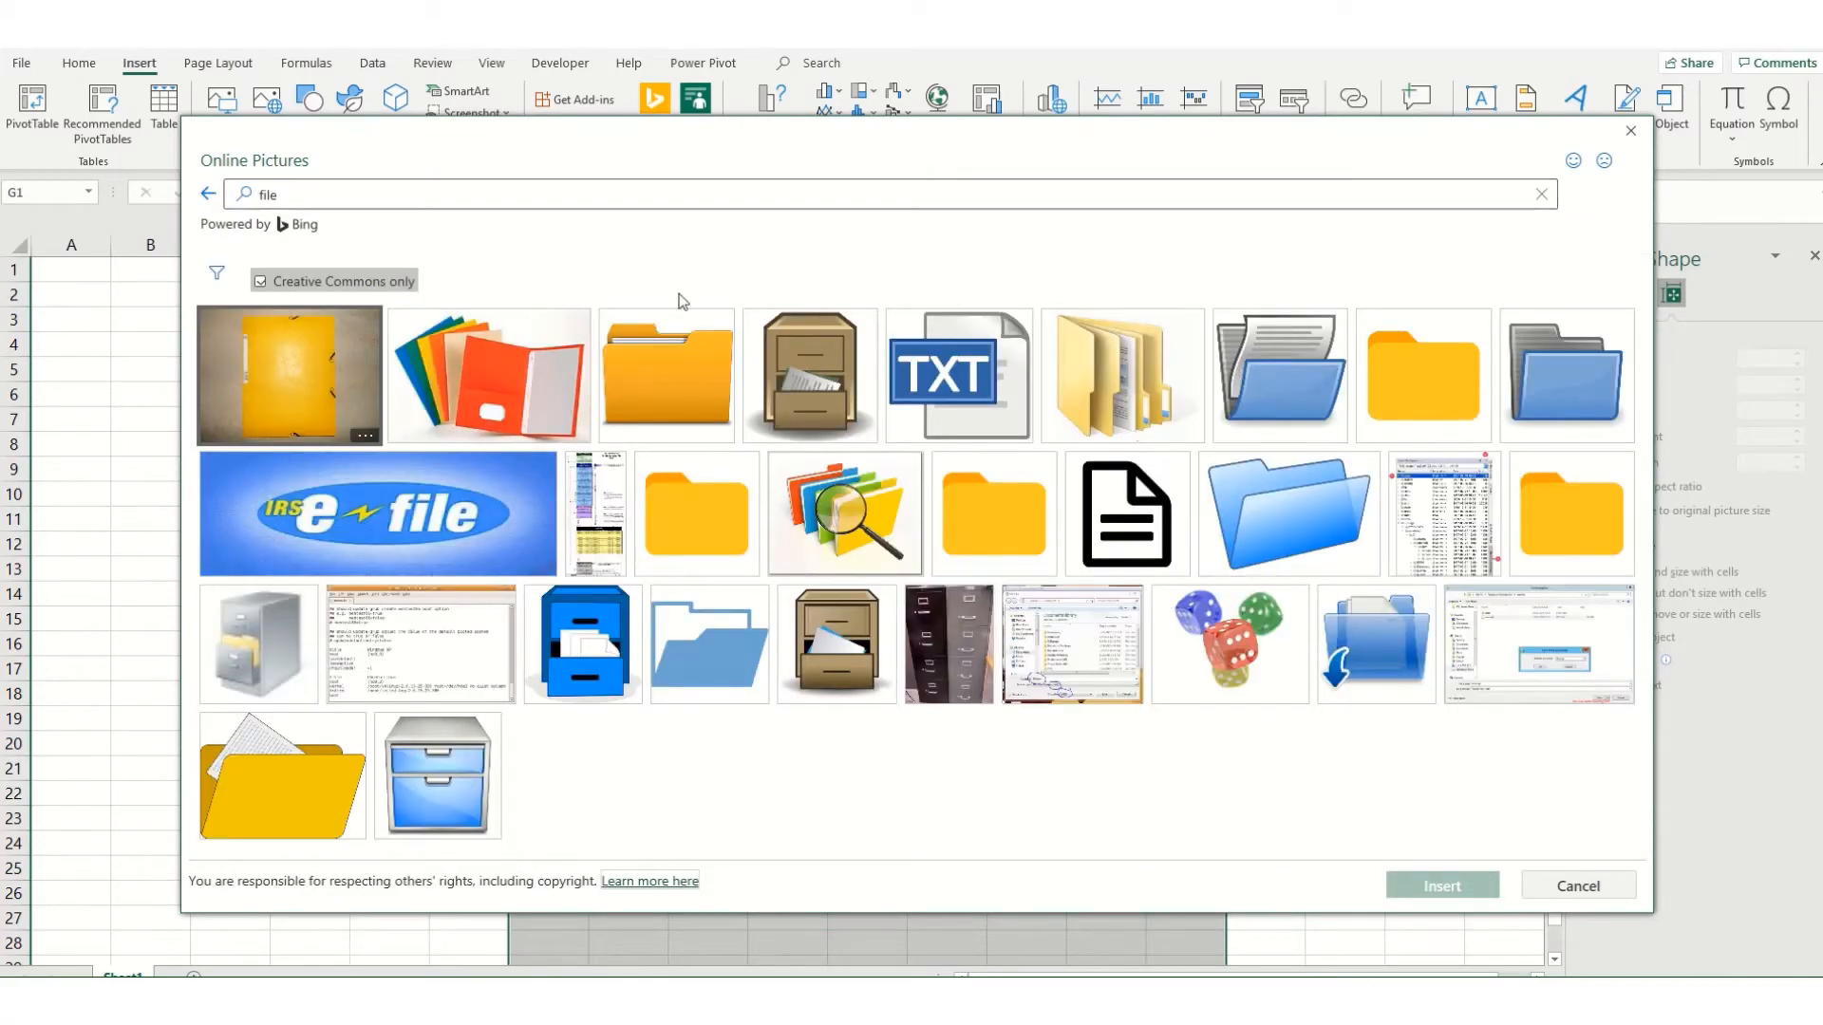
{"action": "left_click", "coordinate": [830, 501]}
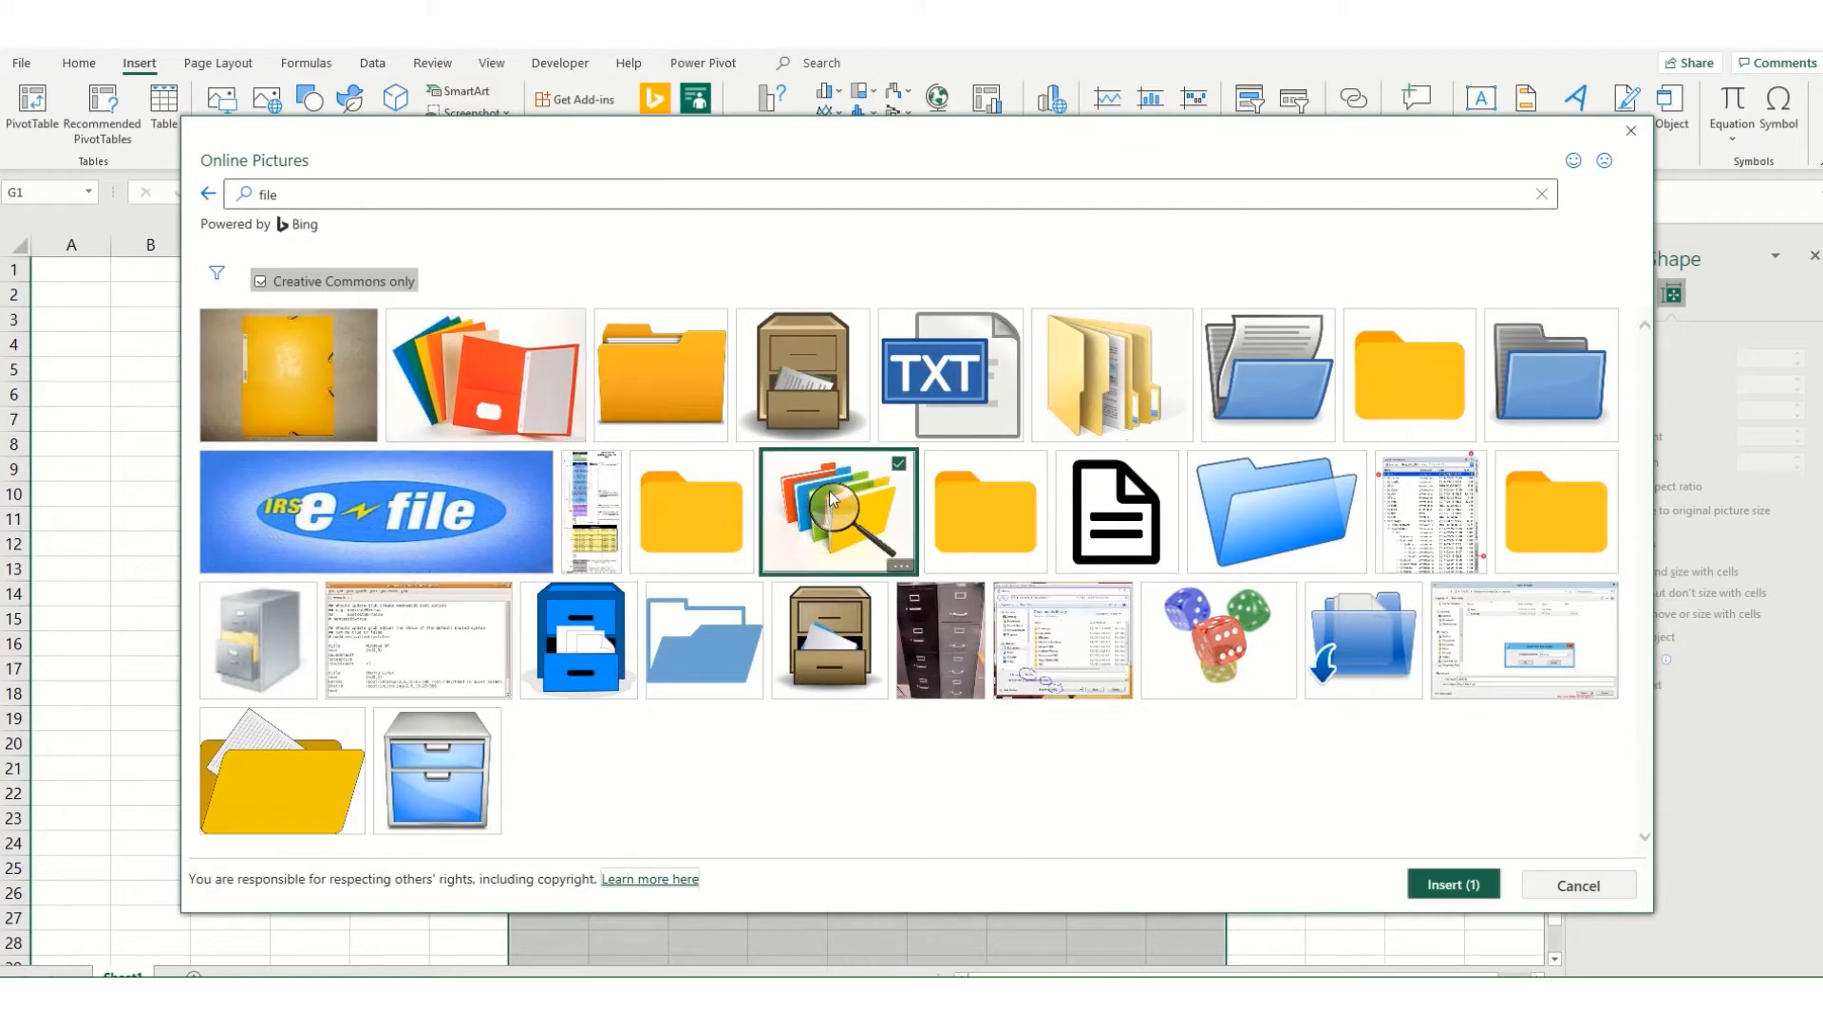
{"action": "left_click", "coordinate": [1477, 894]}
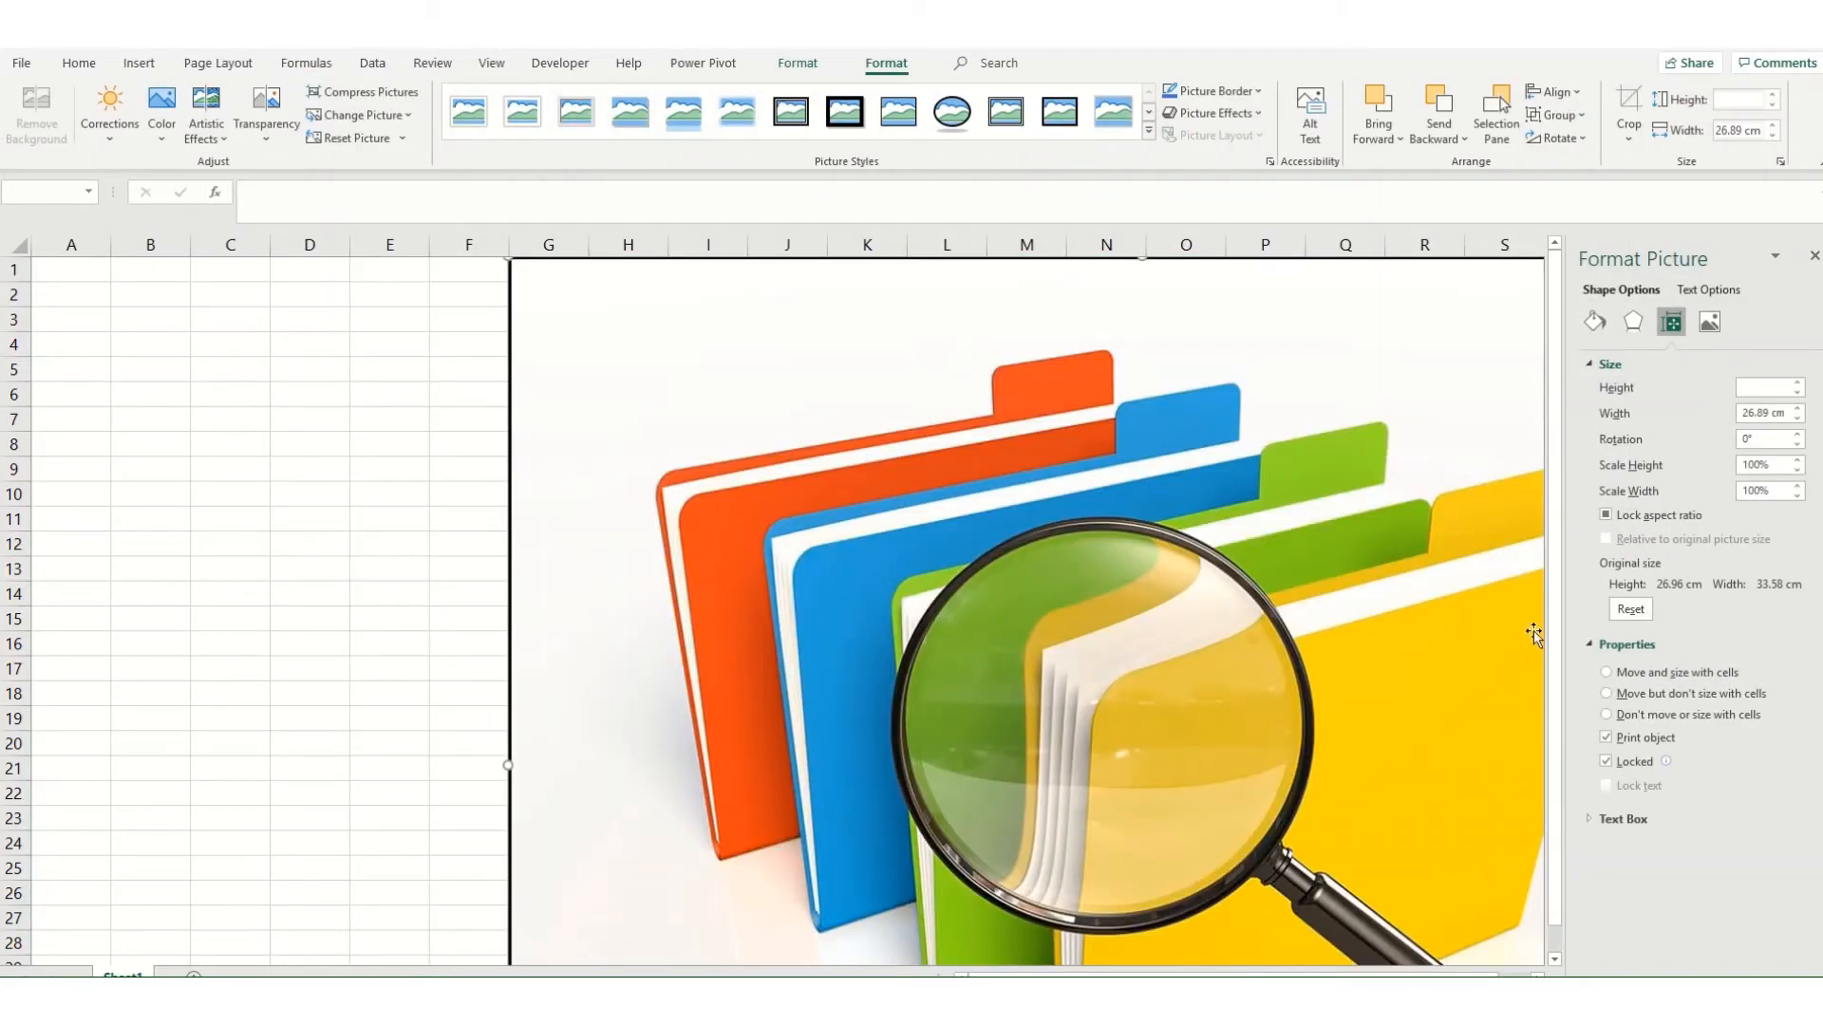
Step: Group the folders picture with the licence caption beneath it
{"action": "scroll", "coordinate": [1043, 723], "scroll_direction": "down", "scroll_amount": 9}
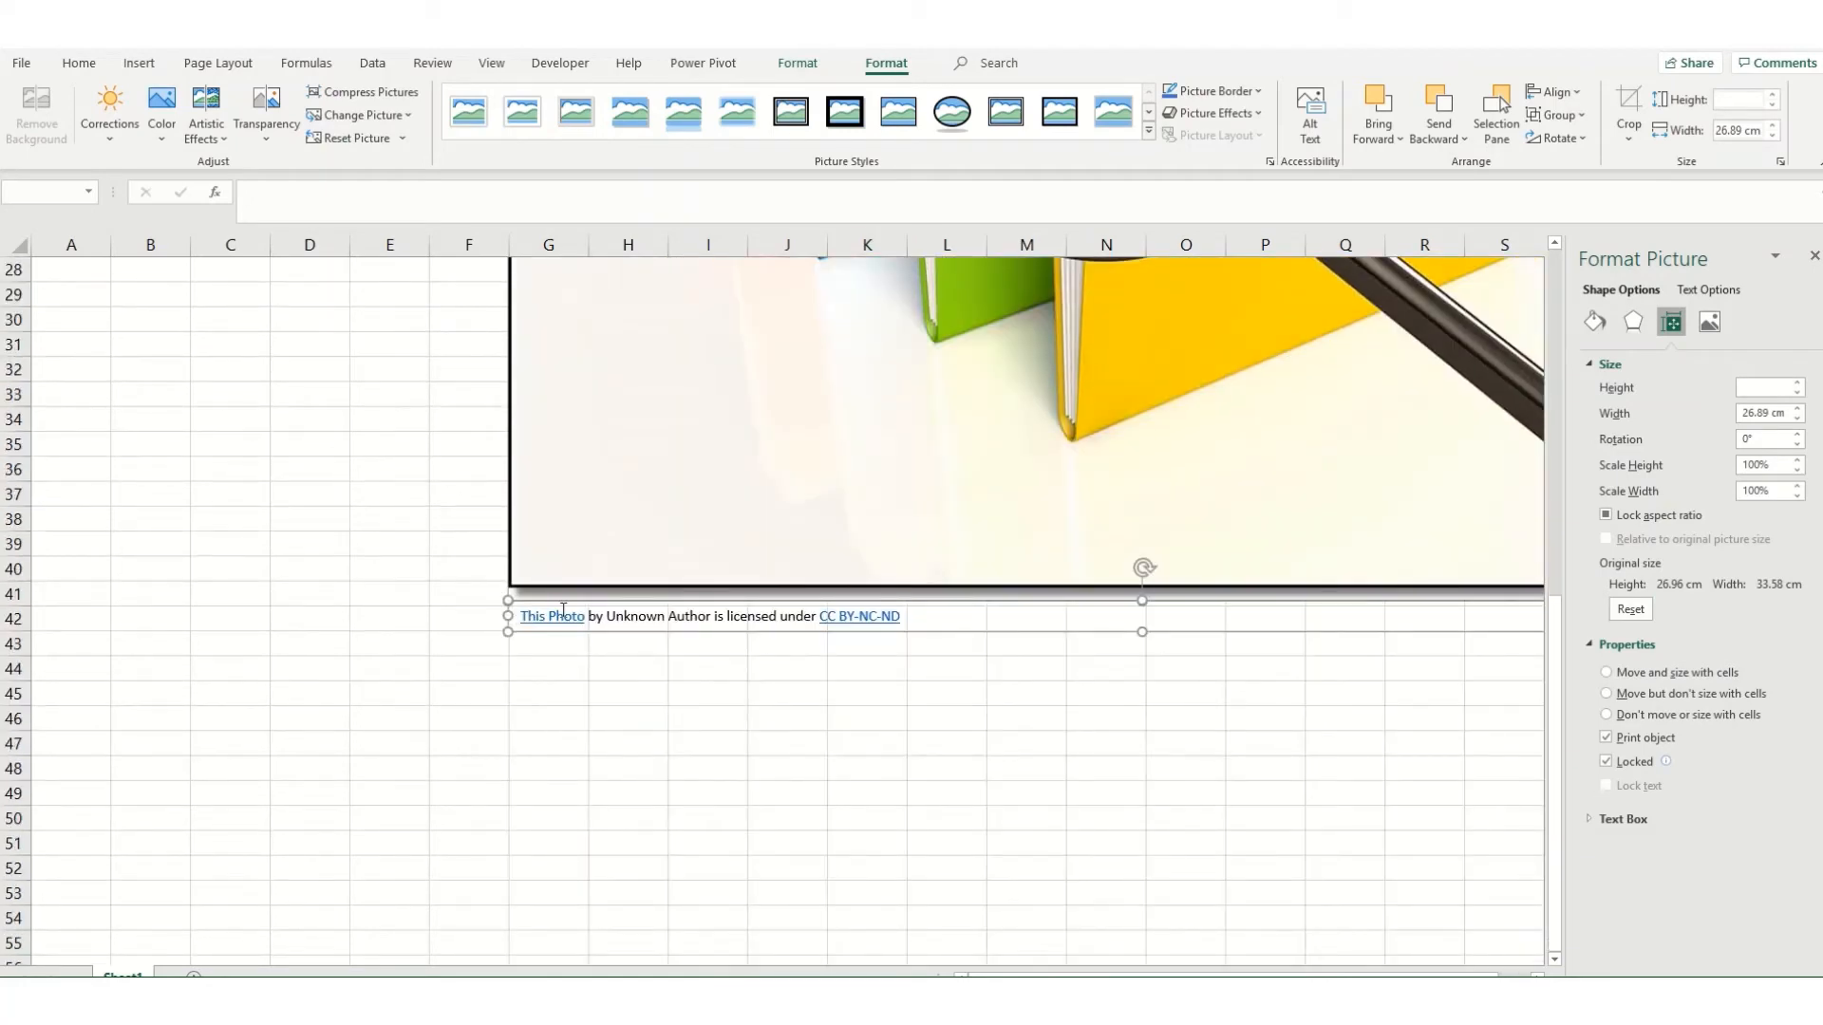
{"action": "scroll", "coordinate": [903, 427], "scroll_direction": "up", "scroll_amount": 3}
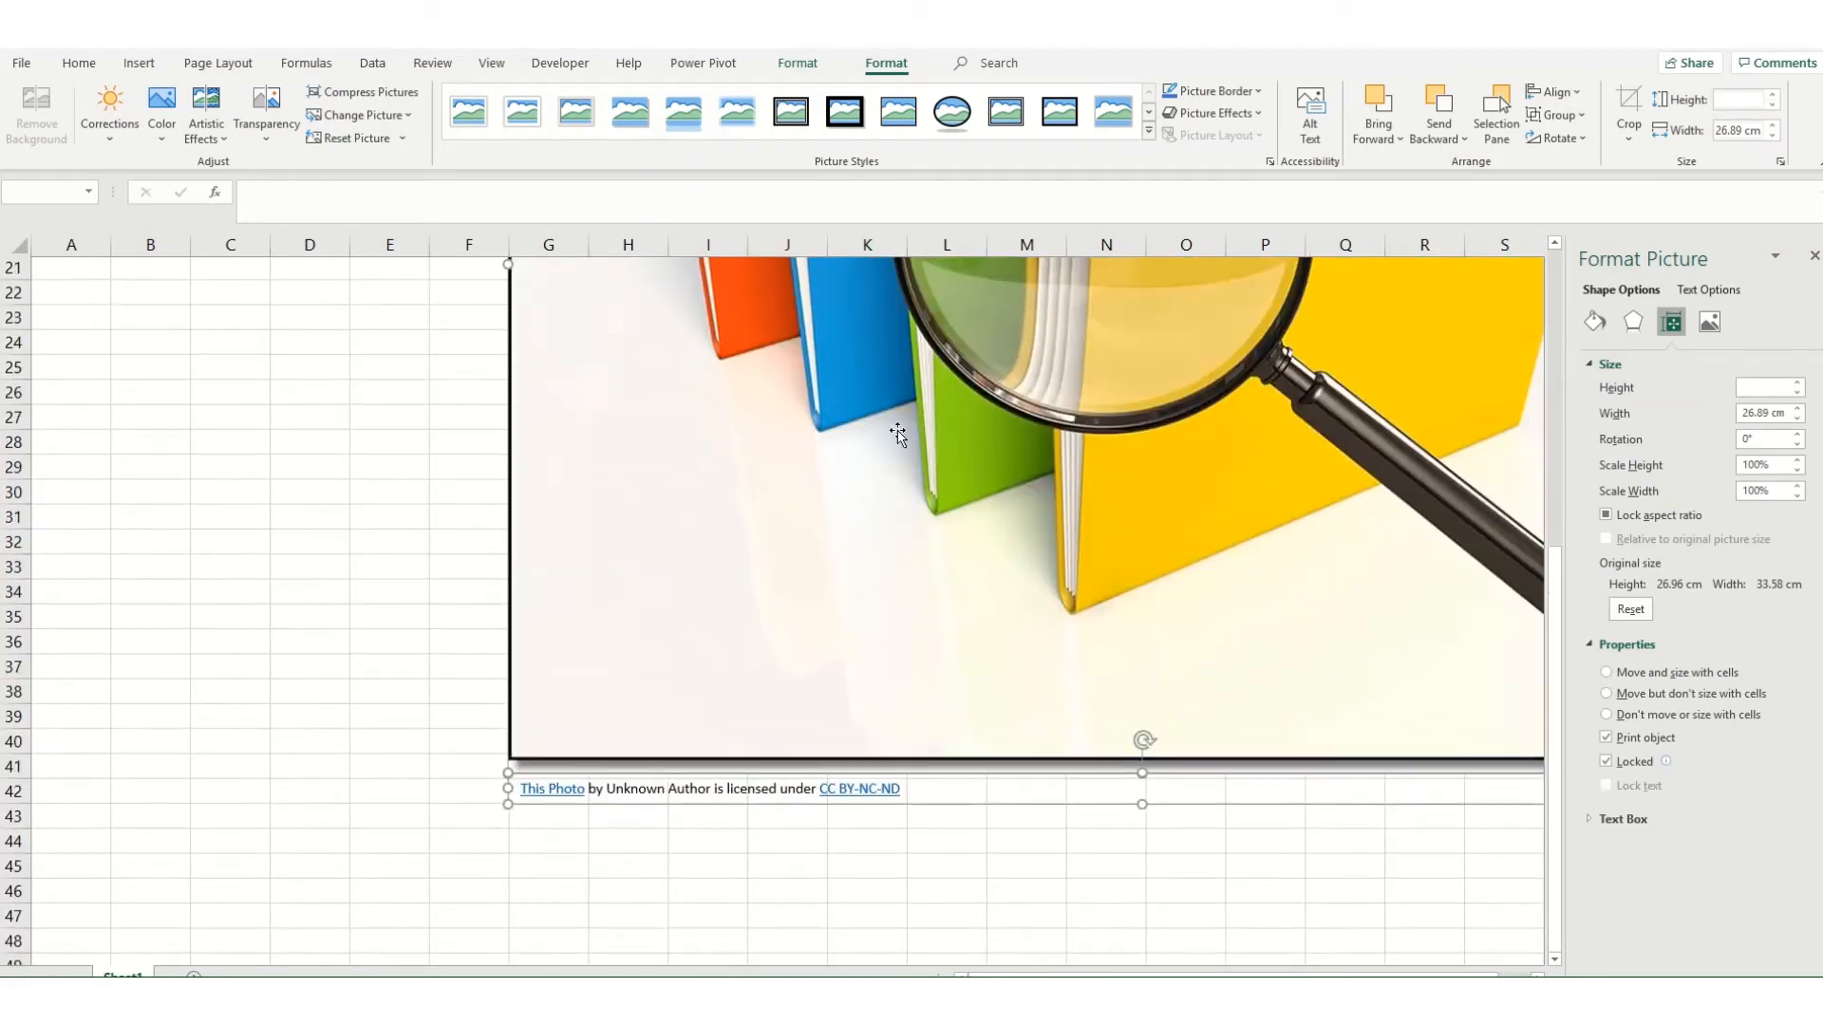
{"action": "scroll", "coordinate": [931, 432], "scroll_direction": "down", "scroll_amount": 1, "text": "ctrl"}
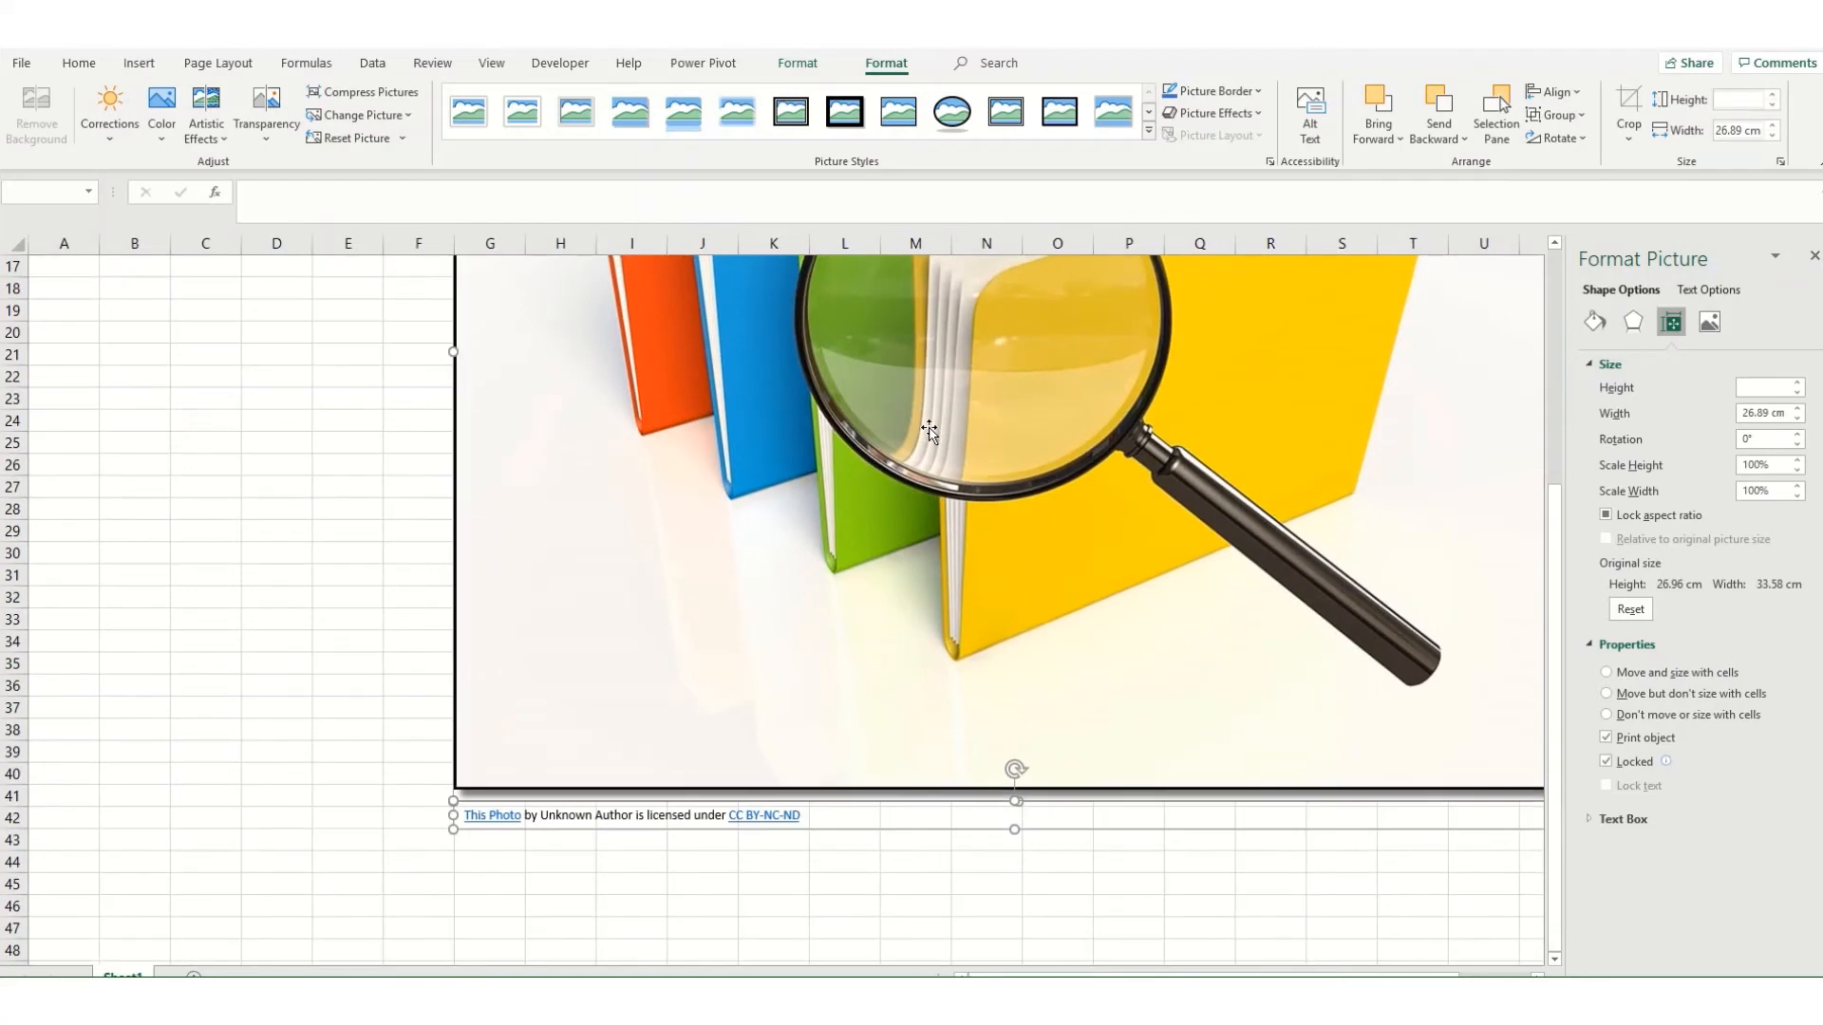
{"action": "scroll", "coordinate": [926, 446], "scroll_direction": "down", "scroll_amount": 1, "text": "ctrl"}
{"action": "scroll", "coordinate": [921, 463], "scroll_direction": "down", "scroll_amount": 1, "text": "ctrl"}
{"action": "scroll", "coordinate": [807, 493], "scroll_direction": "up", "scroll_amount": 4}
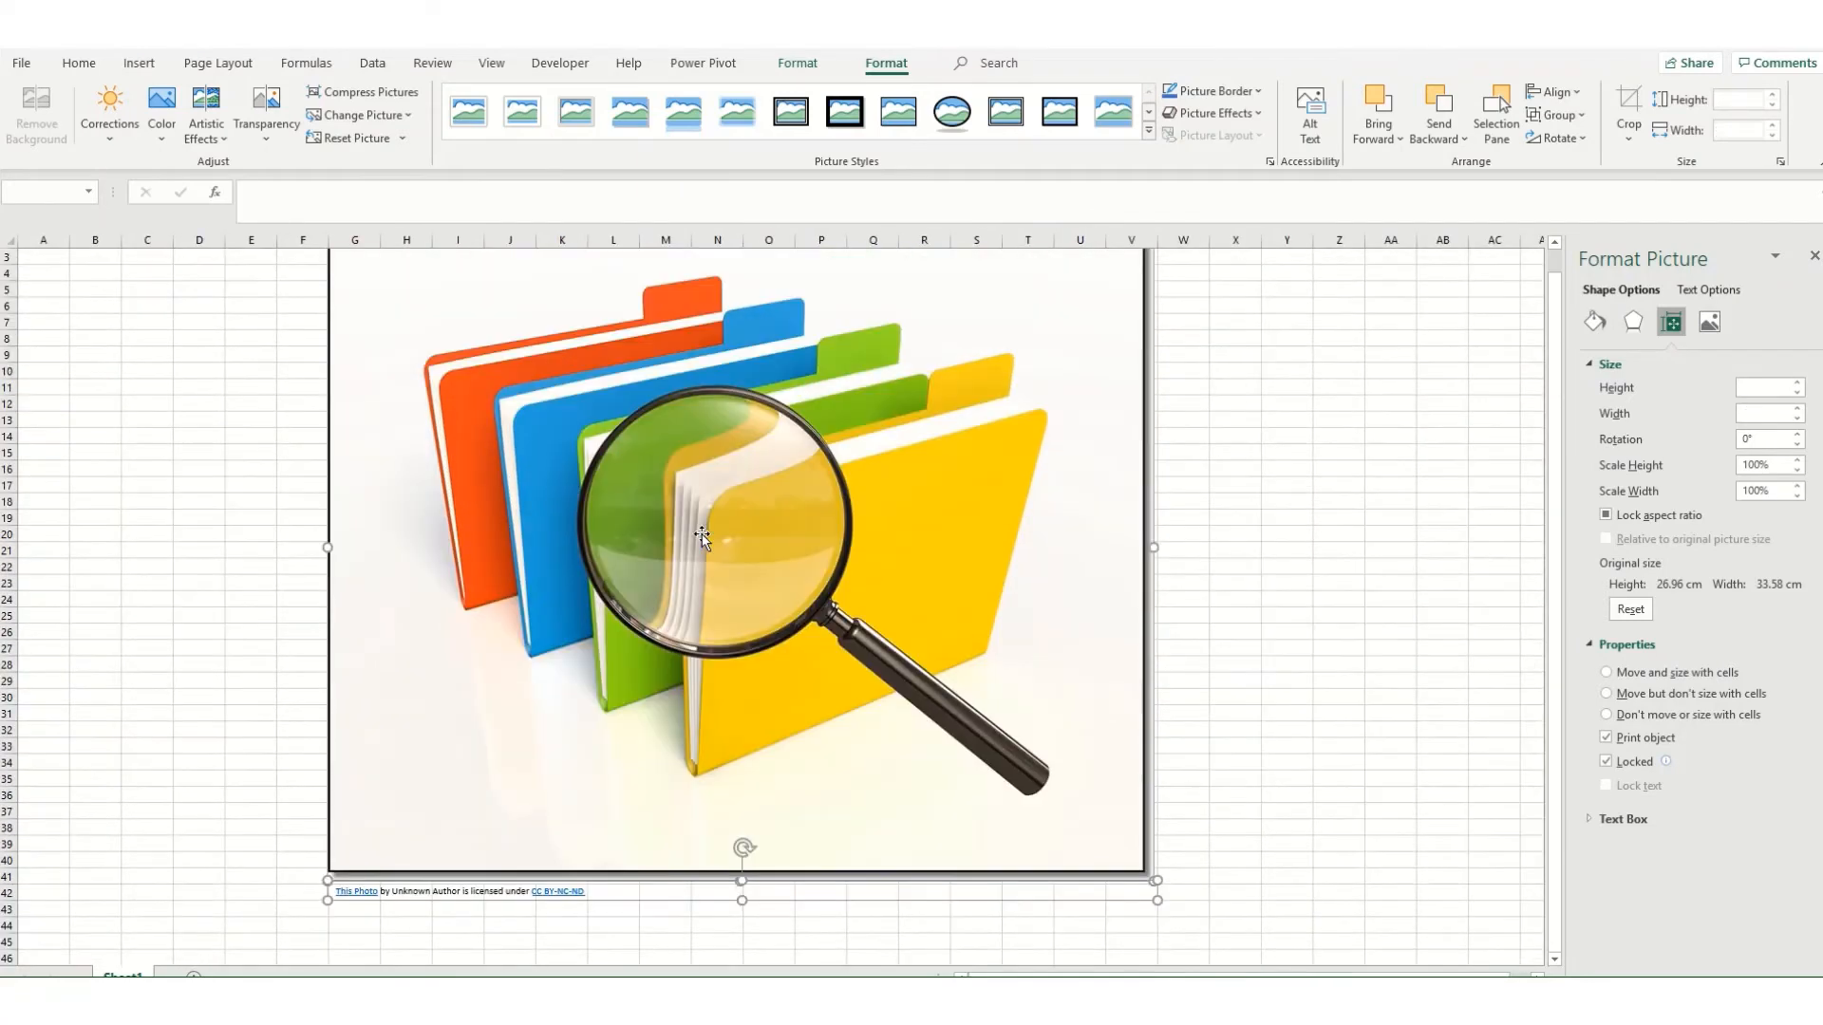
{"action": "left_click", "coordinate": [665, 877]}
{"action": "left_click", "coordinate": [650, 898]}
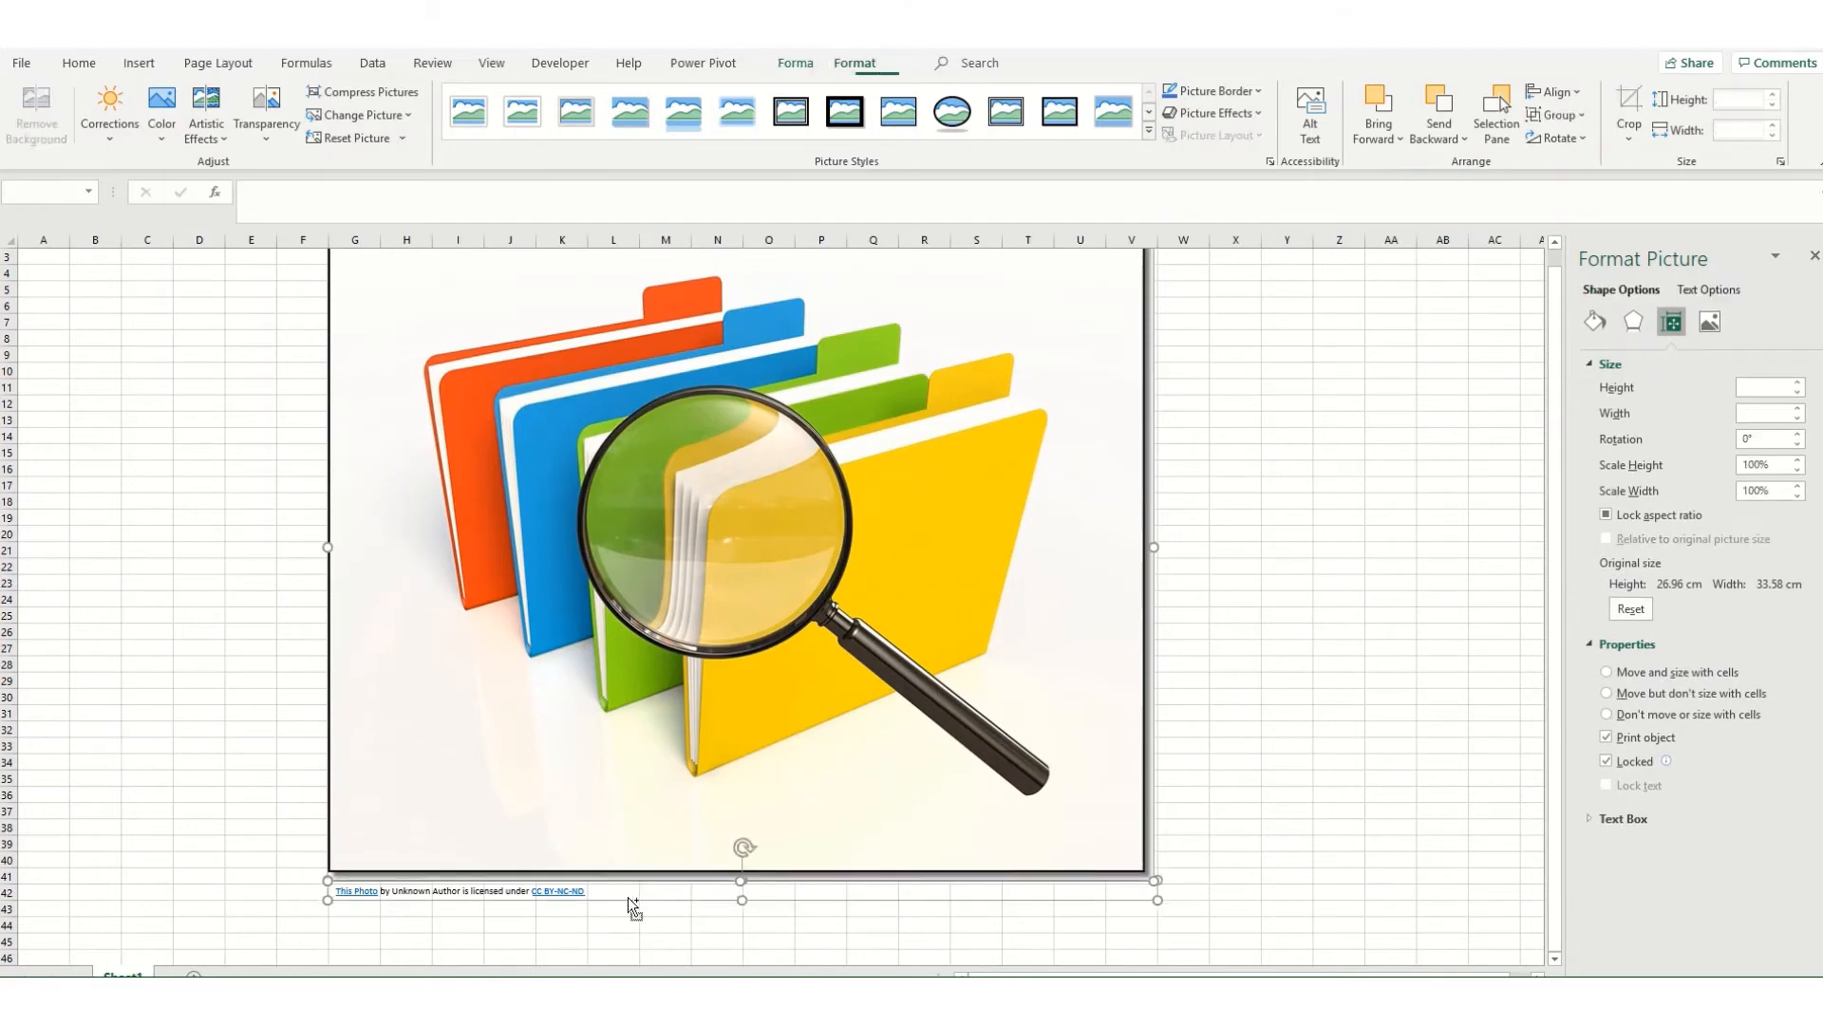
{"action": "right_click", "coordinate": [642, 908]}
{"action": "mouse_move", "coordinate": [702, 703]}
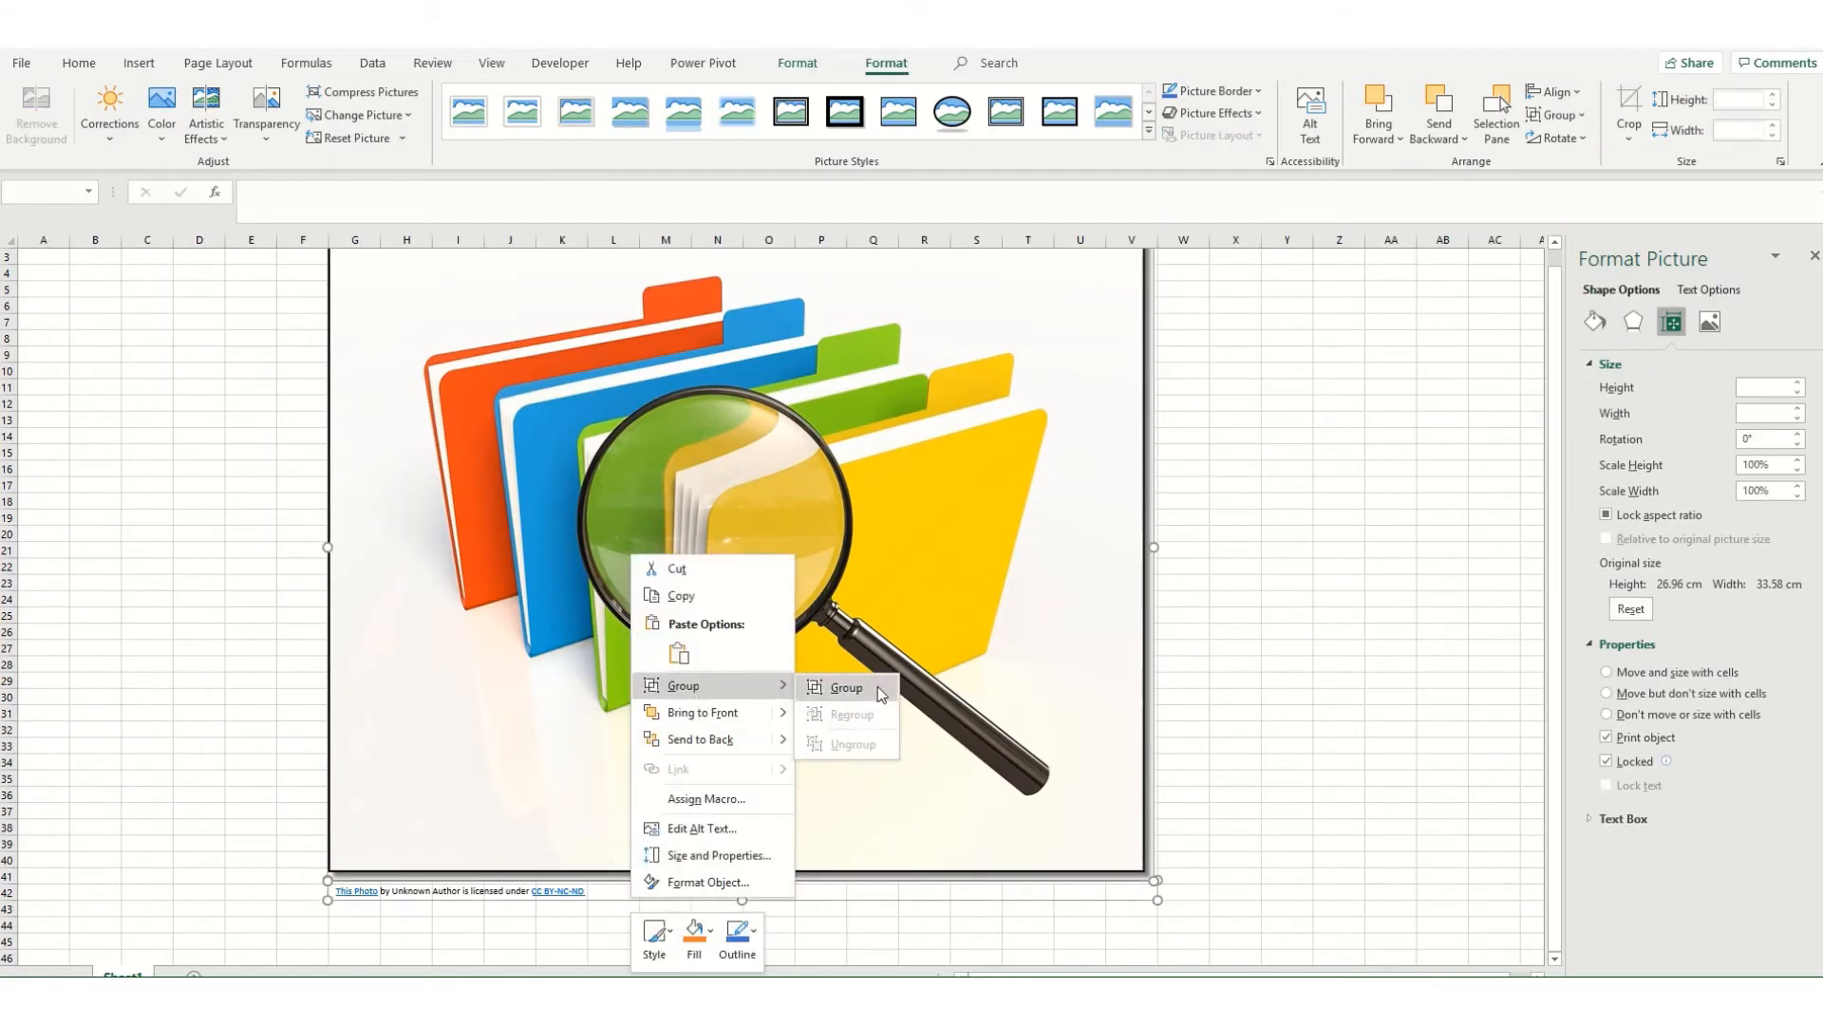
{"action": "left_click", "coordinate": [835, 687]}
Step: Try shrinking the grouped picture to about 9.03 by 8.87 cm and narrowing it to about 6.18 cm, and undo both resizes
{"action": "left_click_drag", "start_coordinate": [1168, 906], "coordinate": [608, 499]}
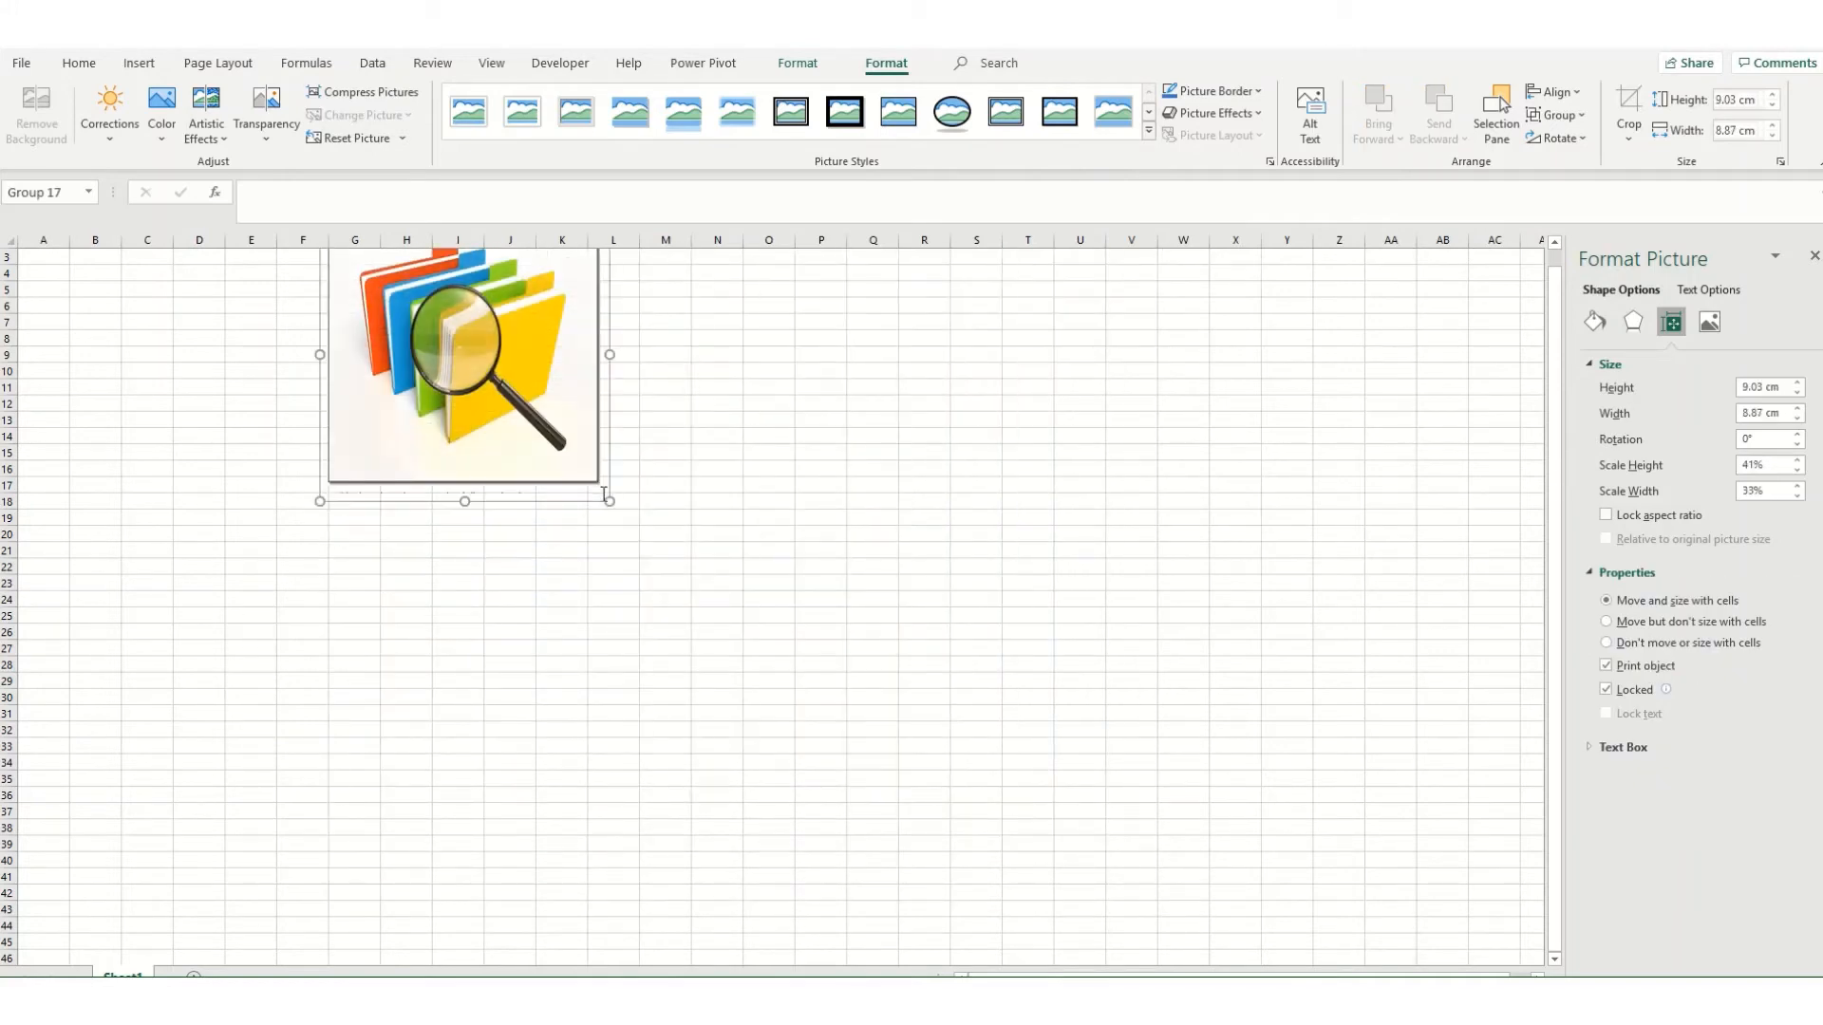
{"action": "scroll", "coordinate": [480, 492], "scroll_direction": "up", "scroll_amount": 1}
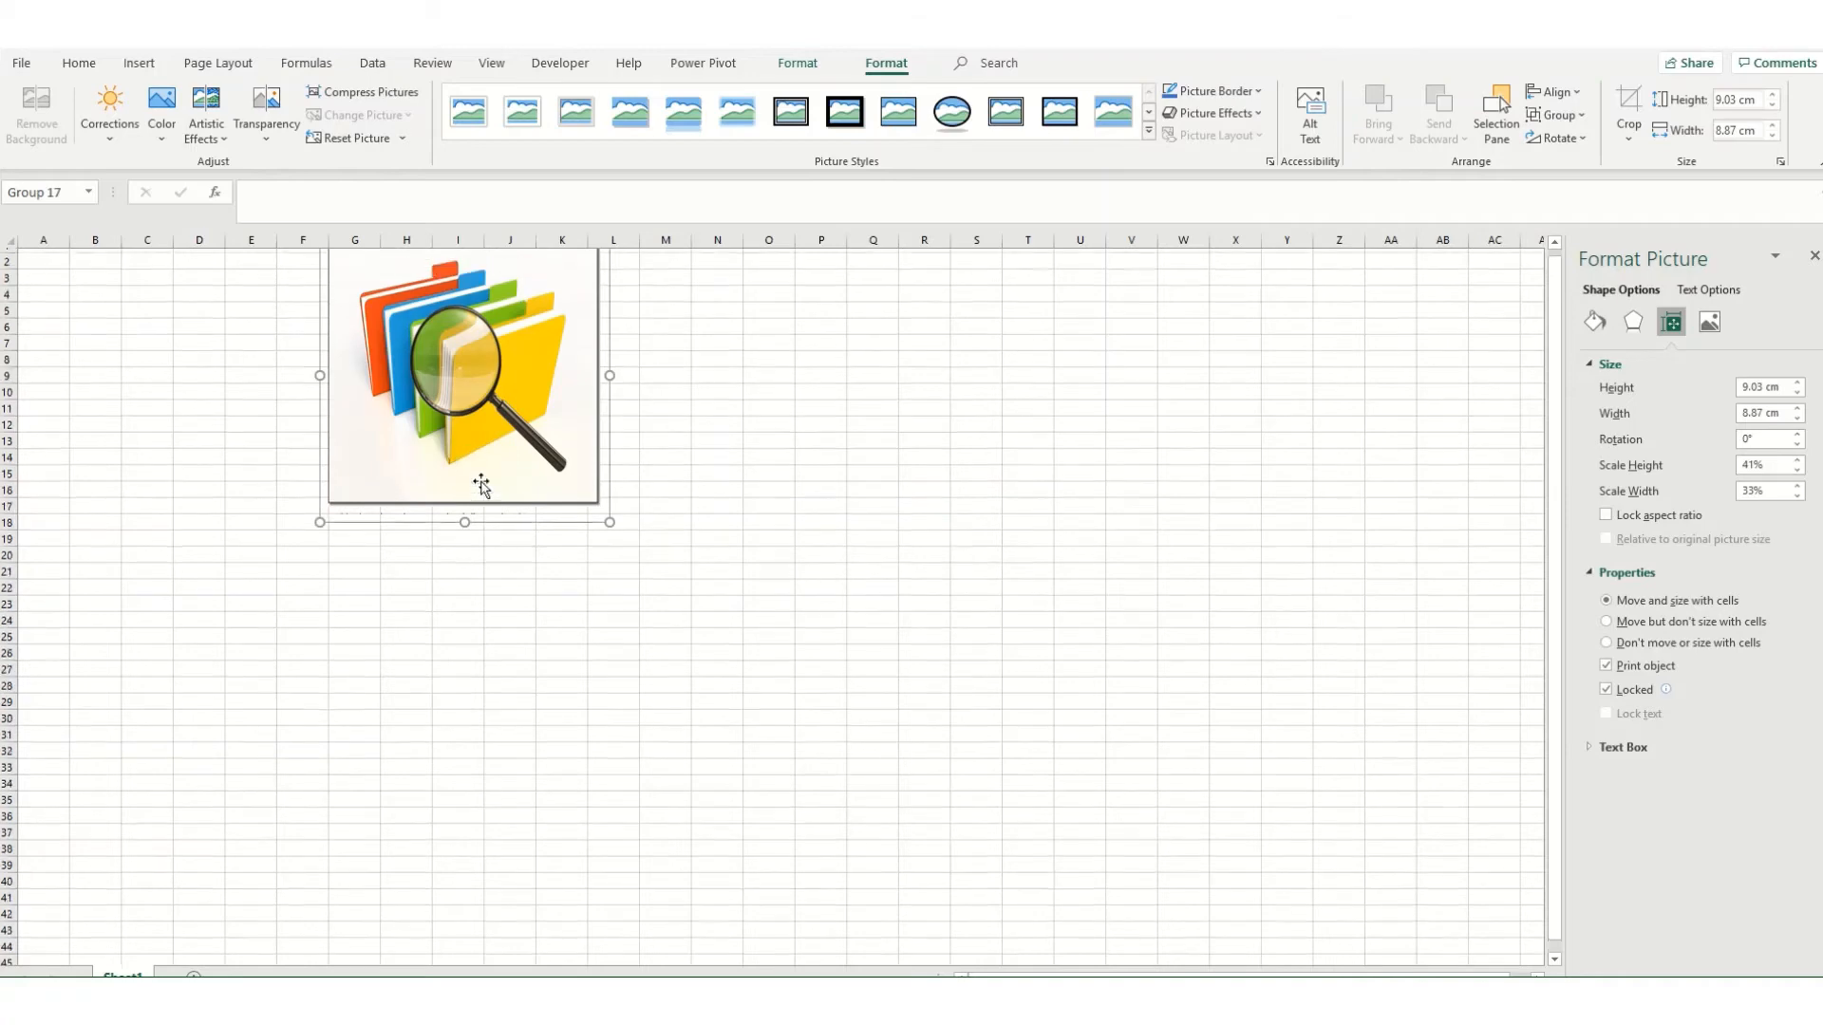
{"action": "left_click_drag", "start_coordinate": [610, 387], "coordinate": [526, 386]}
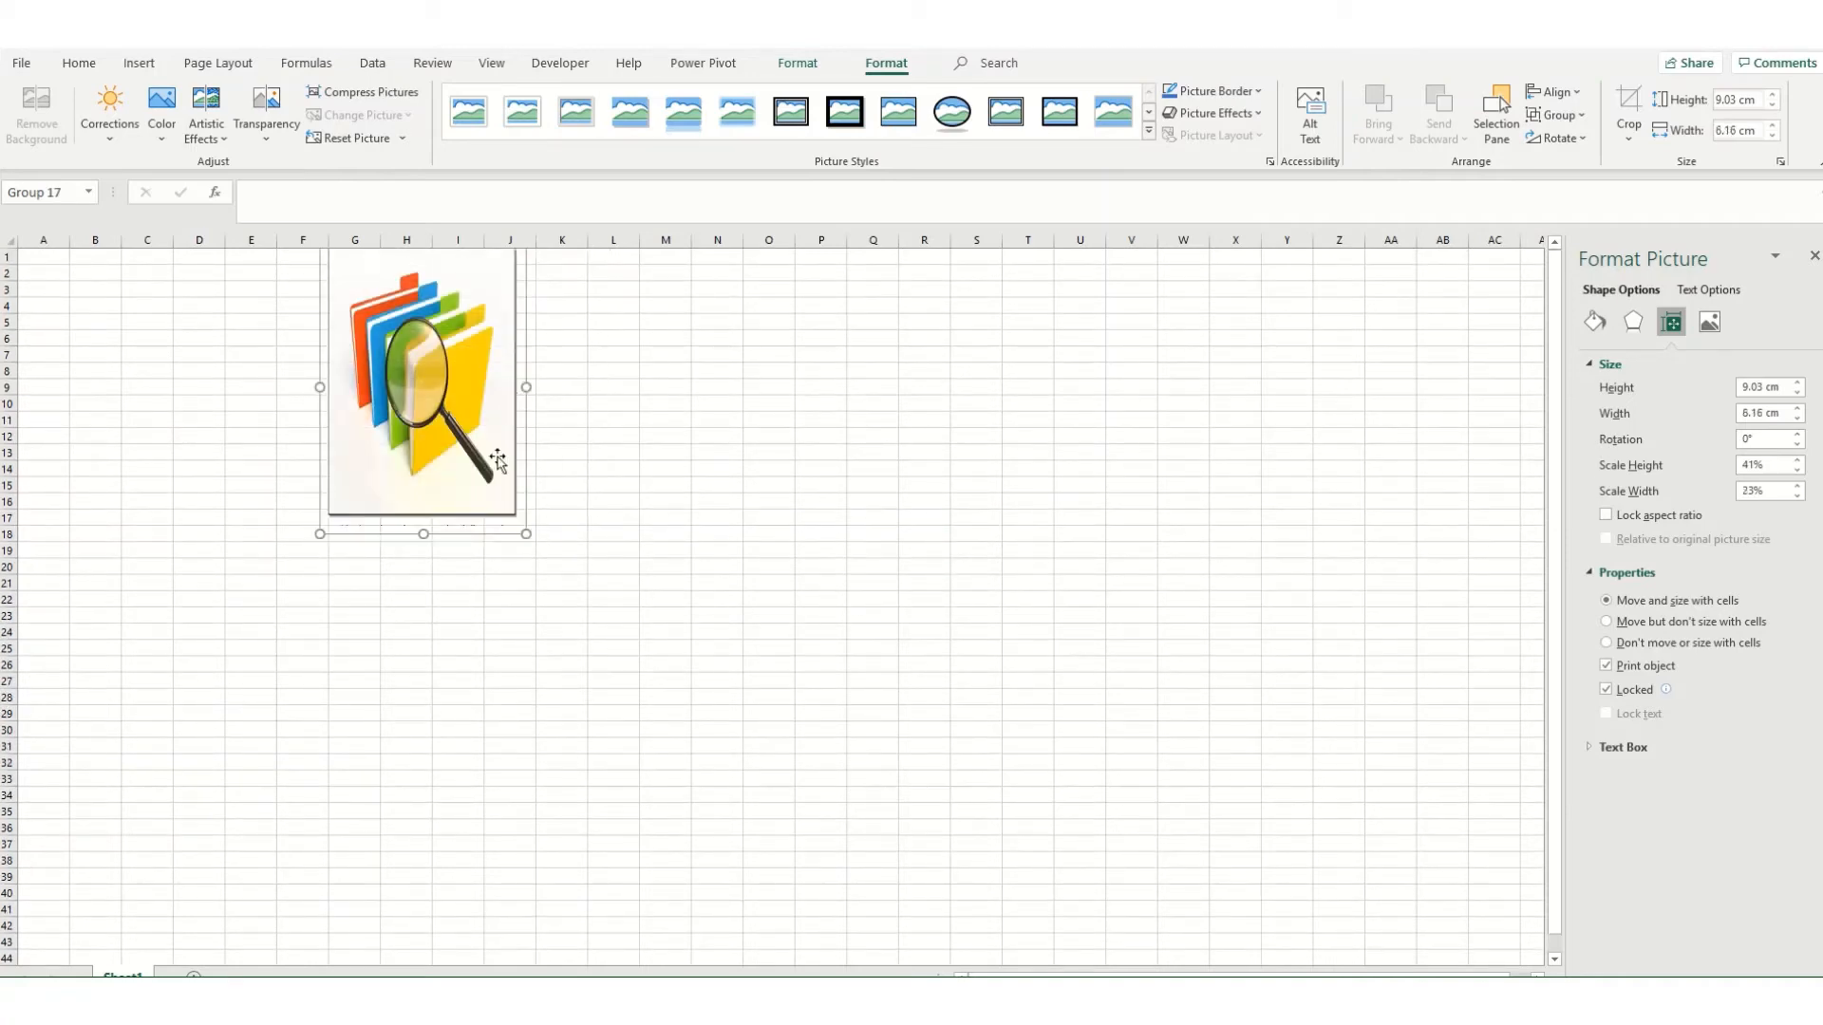
{"action": "key", "text": "ctrl+z"}
{"action": "key", "text": "ctrl+z"}
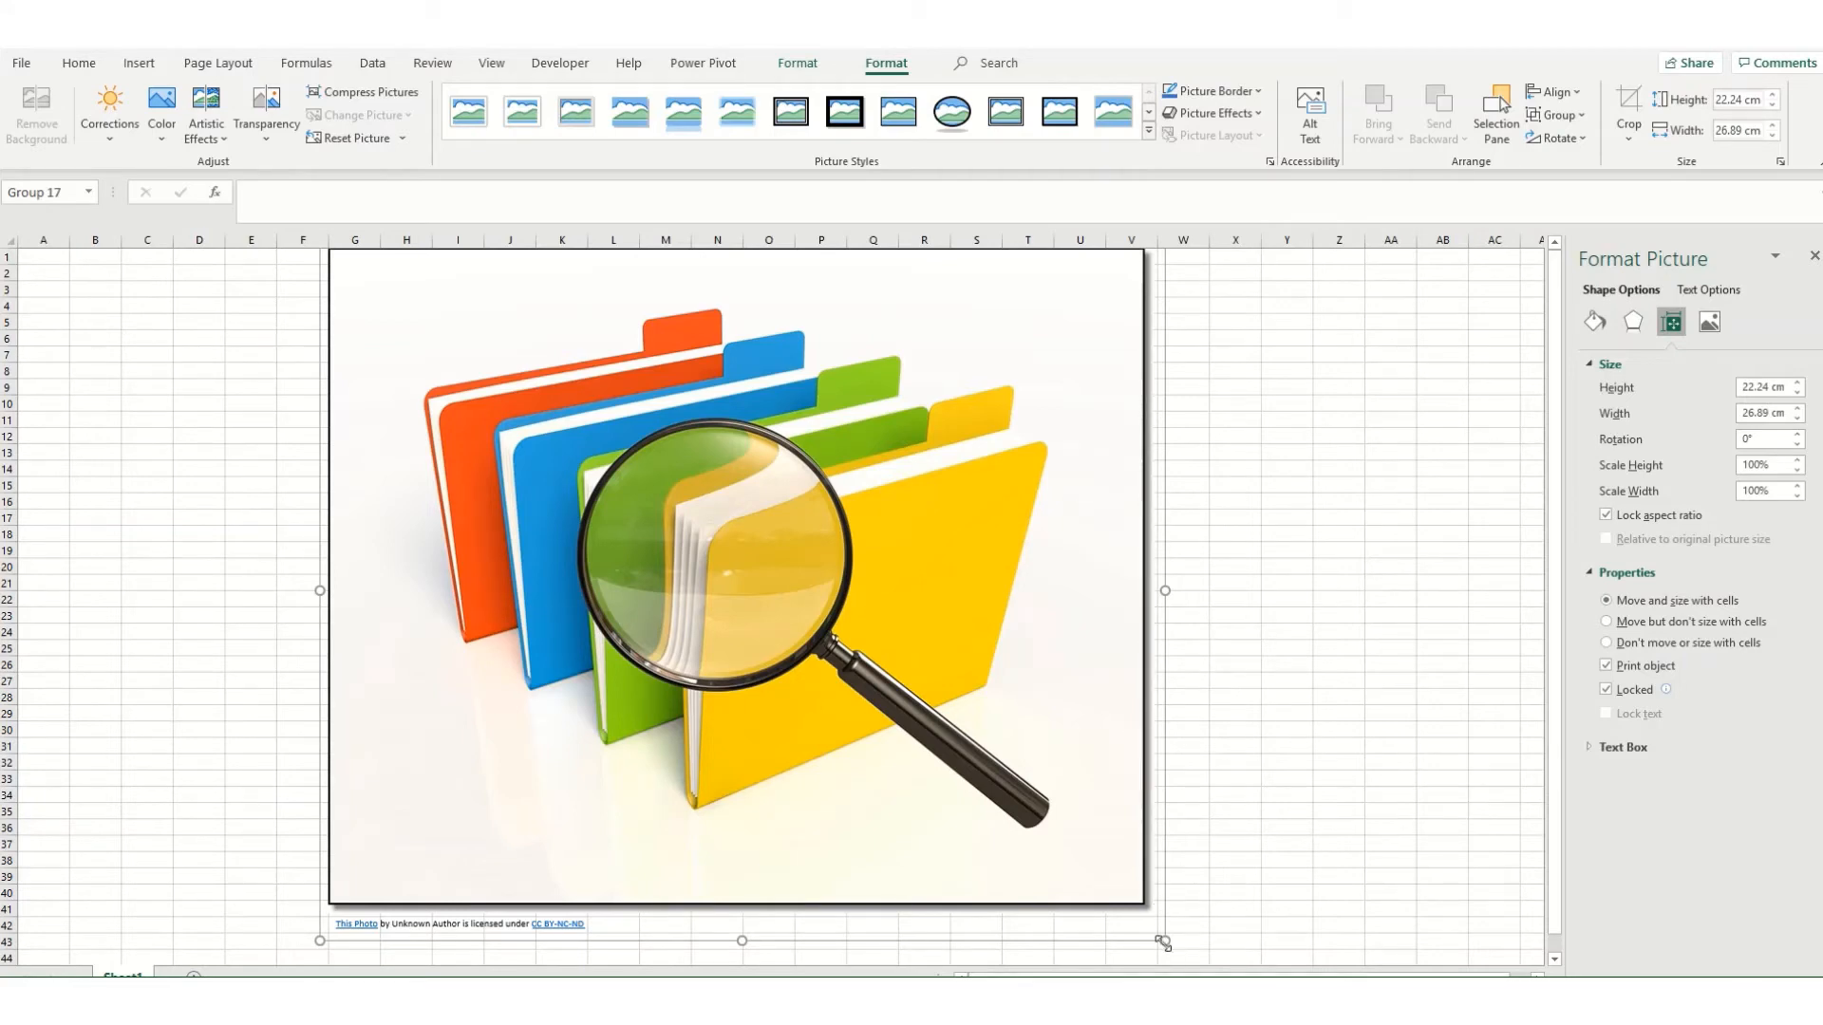
Step: With the aspect ratio locked, scale the group to about 10.33 by 12.5 cm and heighten its caption box to about 1.62 cm
{"action": "left_click_drag", "start_coordinate": [1162, 941], "coordinate": [498, 570]}
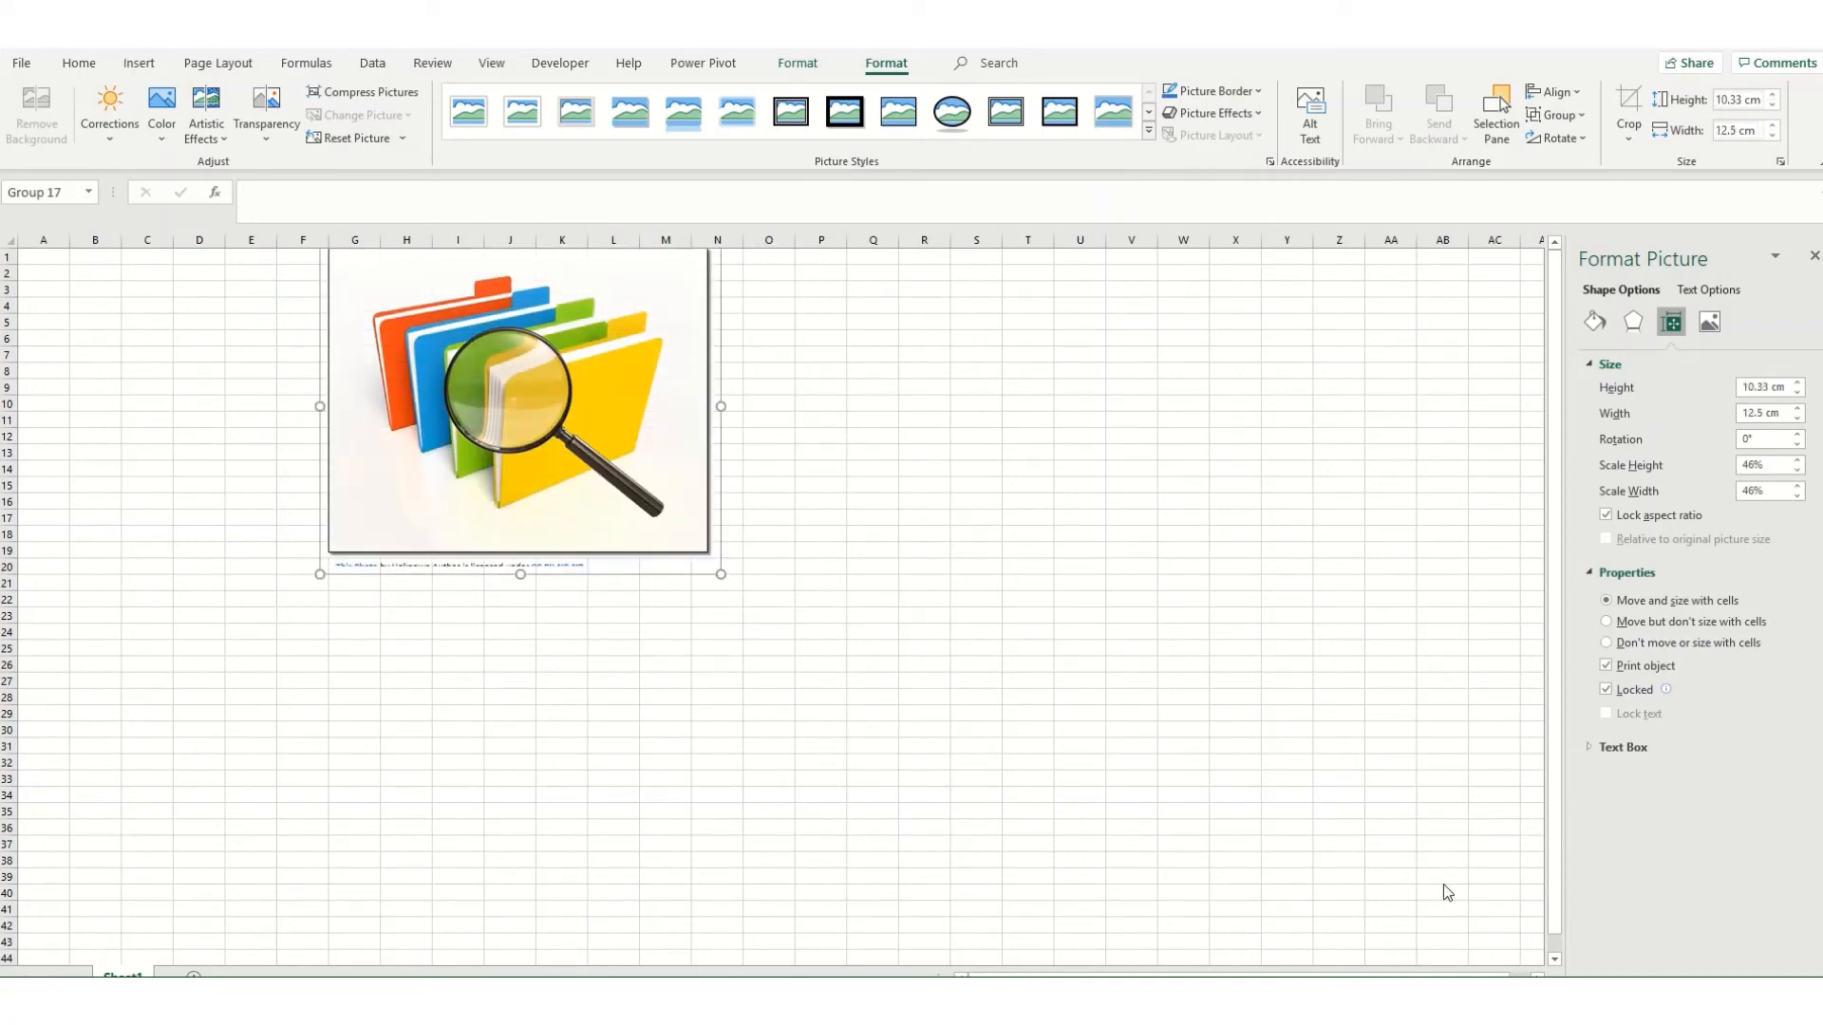
{"action": "left_click", "coordinate": [530, 568]}
{"action": "left_click_drag", "start_coordinate": [530, 570], "coordinate": [533, 542]}
{"action": "left_click_drag", "start_coordinate": [570, 574], "coordinate": [568, 588]}
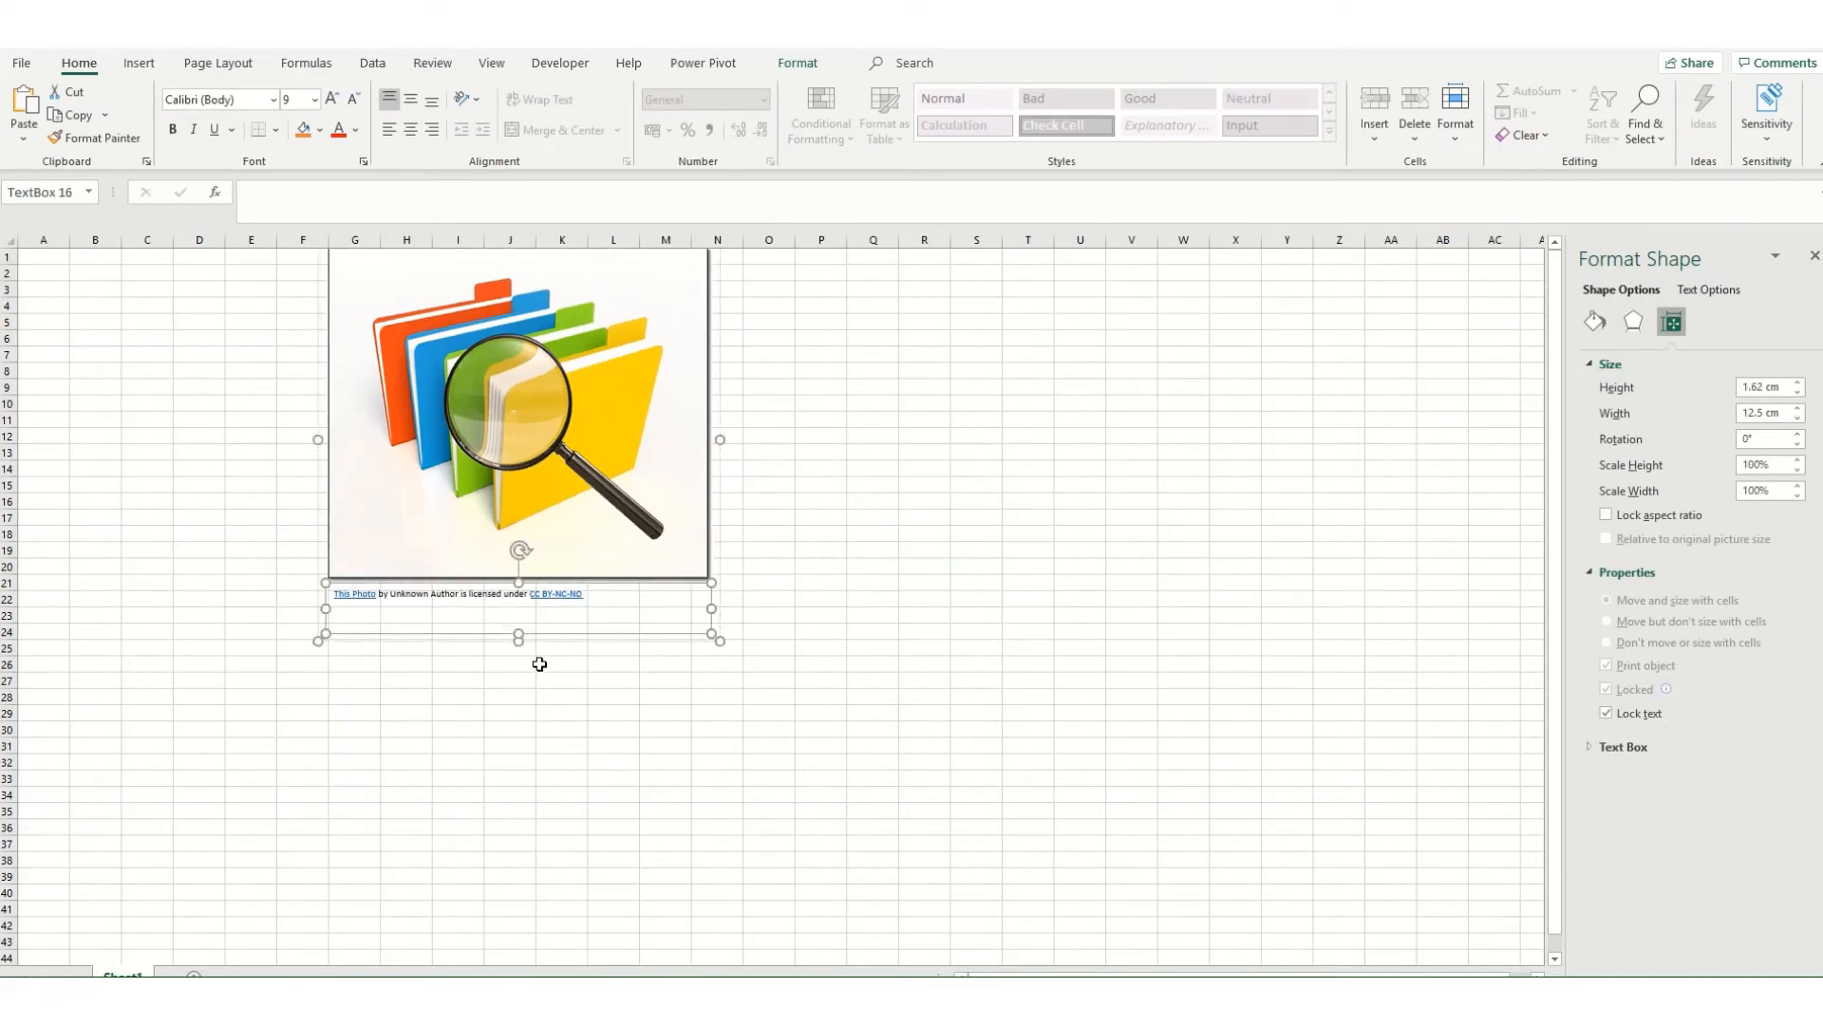
Step: Delete the grouped folders picture and draw a rectangle about 12.79 cm high and 22.75 cm wide on the empty worksheet
{"action": "left_click", "coordinate": [675, 406]}
{"action": "key", "text": "Delete"}
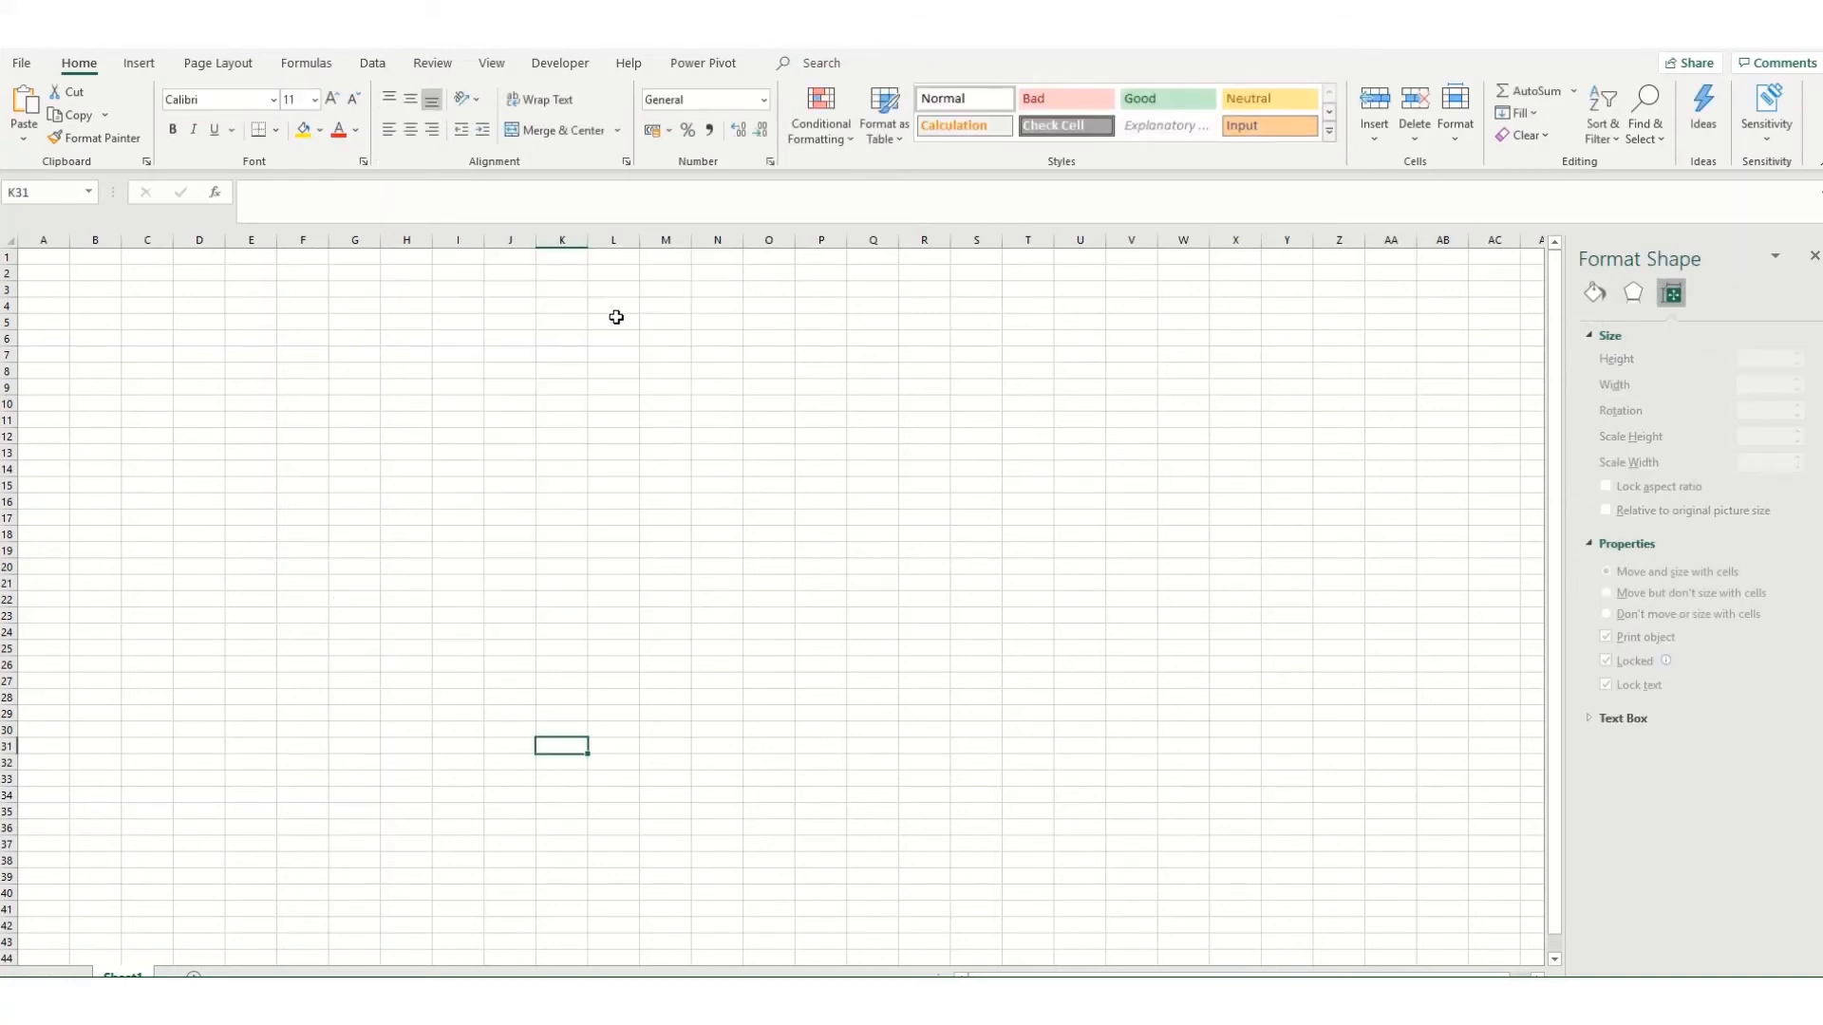
{"action": "left_click", "coordinate": [133, 64]}
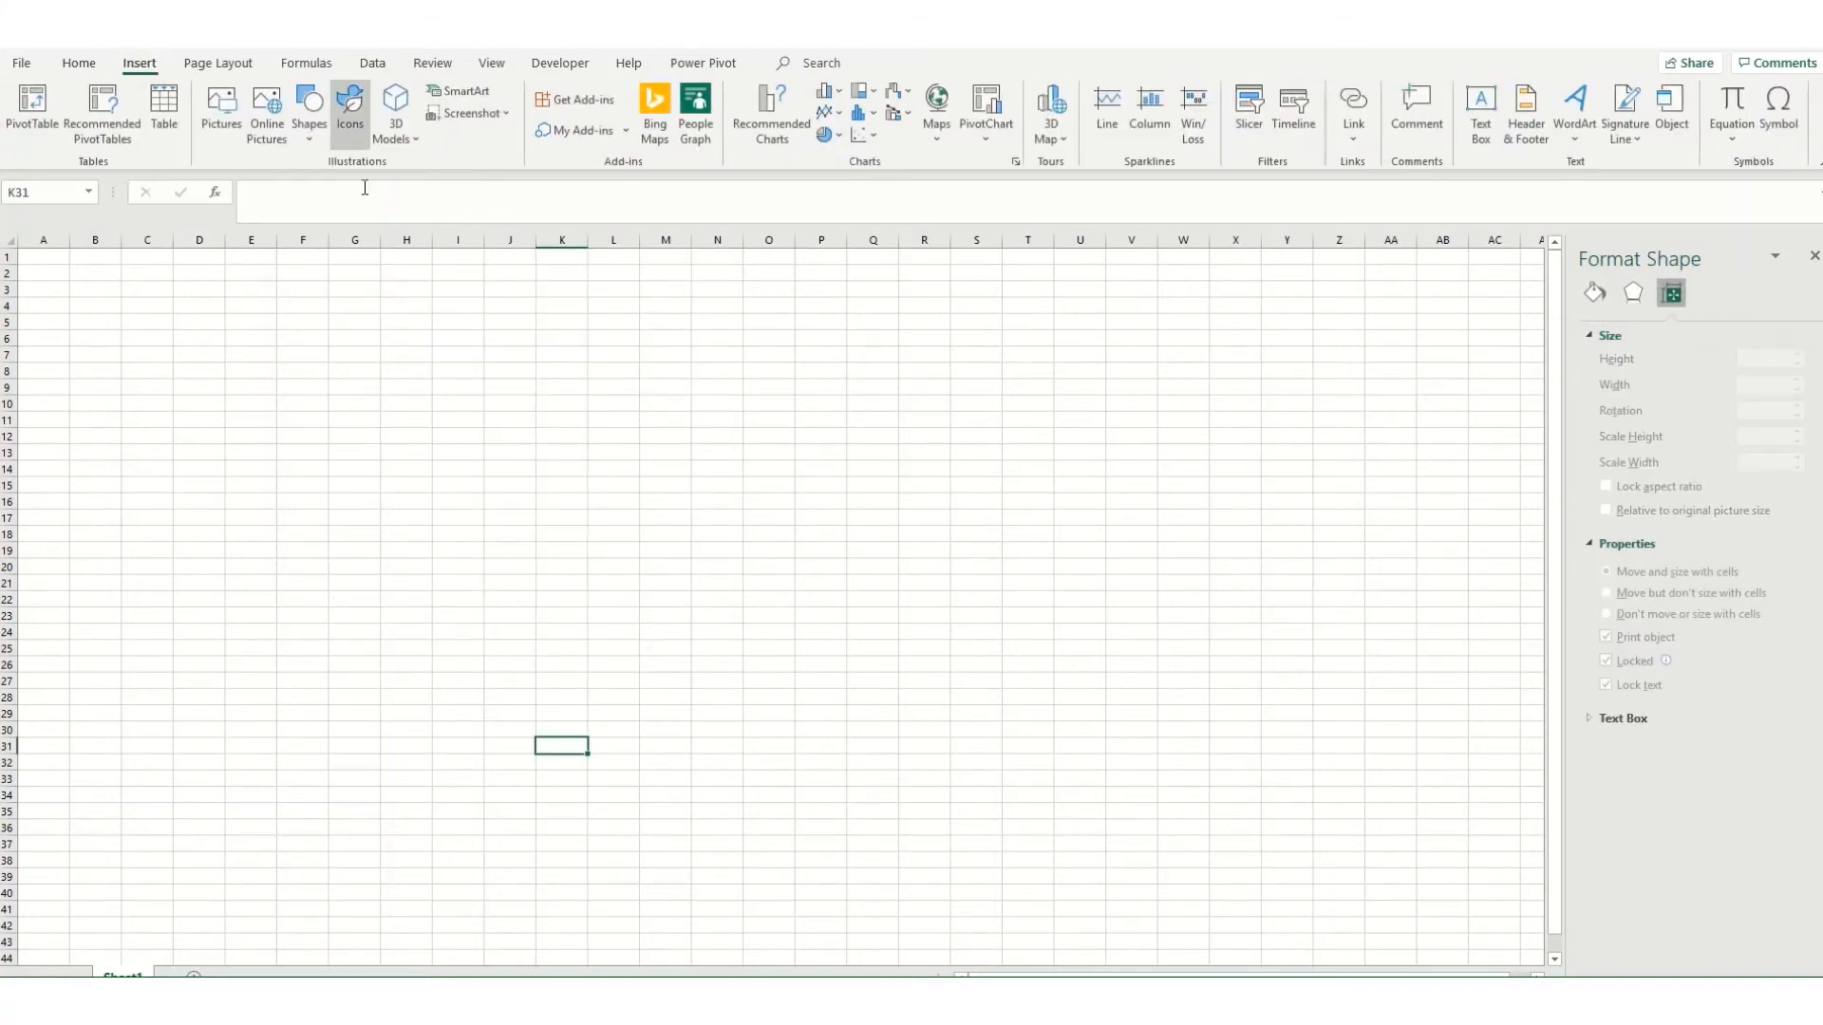
{"action": "left_click", "coordinate": [314, 142]}
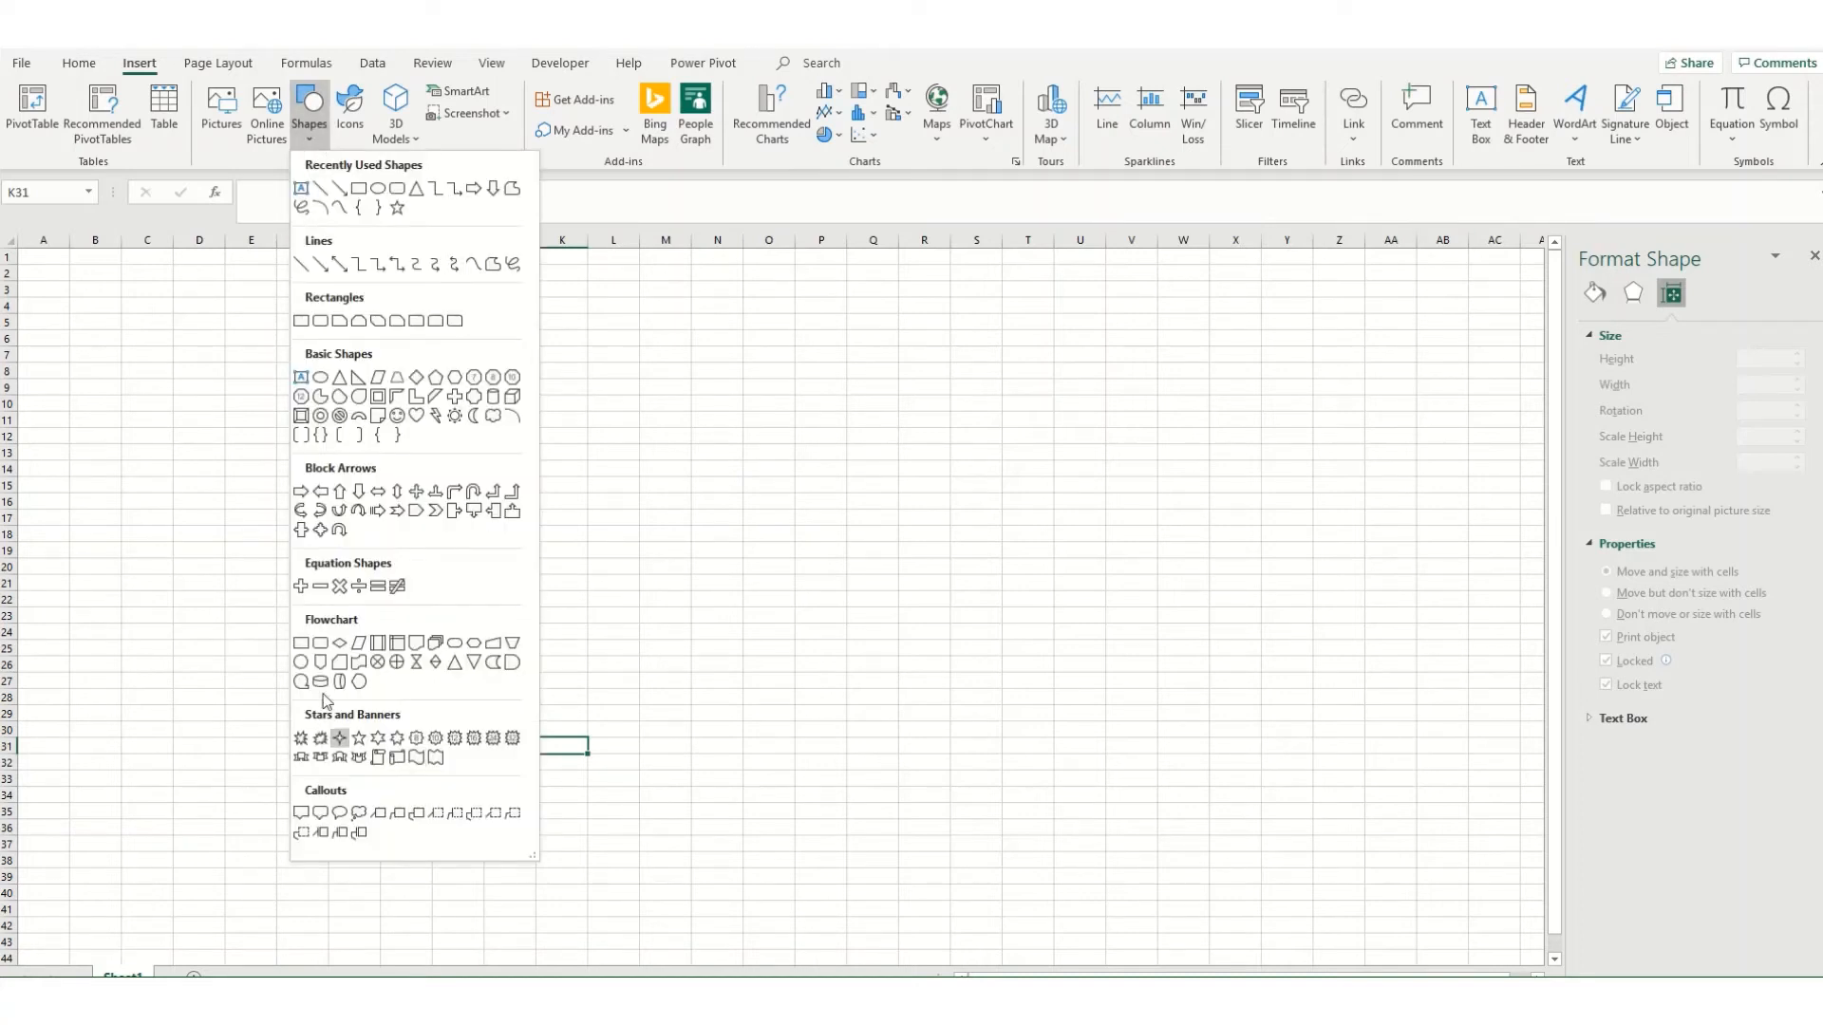
{"action": "left_click", "coordinate": [301, 321]}
{"action": "left_click_drag", "start_coordinate": [377, 326], "coordinate": [1080, 722]}
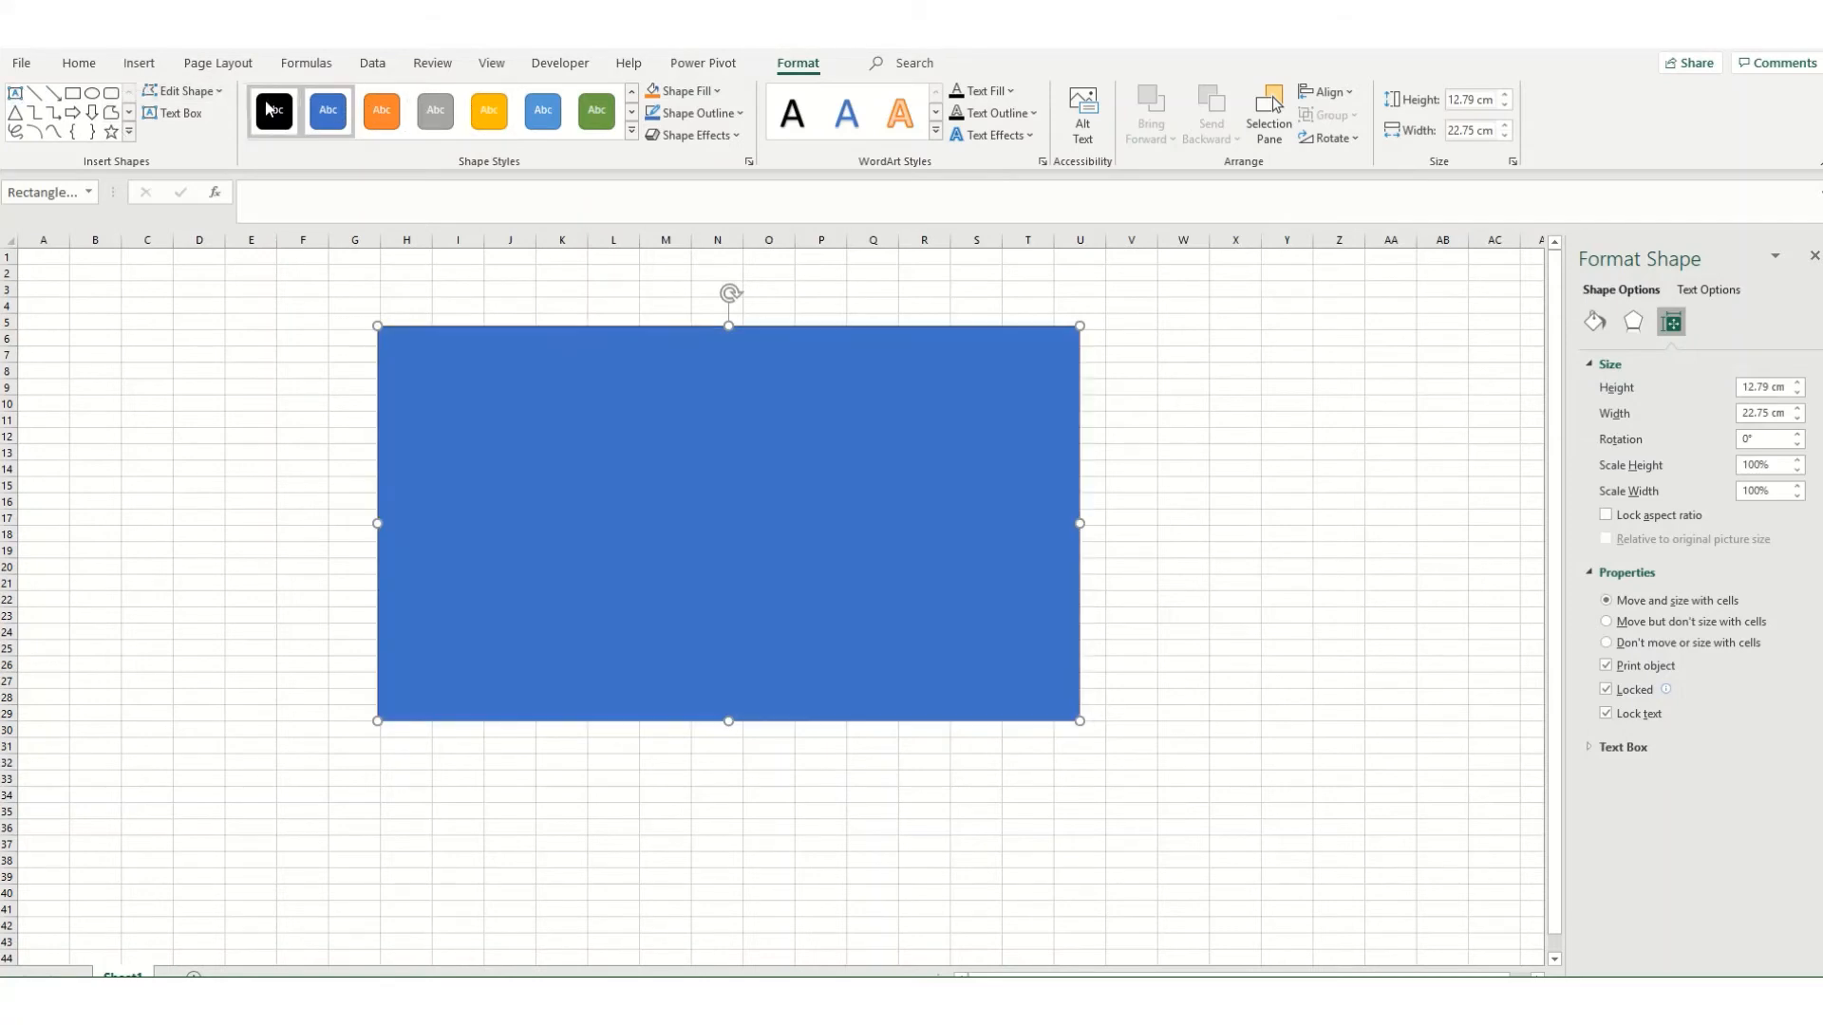
Step: Look through the fill, outline and effects options available for the rectangle
{"action": "left_click", "coordinate": [720, 91]}
{"action": "left_click", "coordinate": [720, 91]}
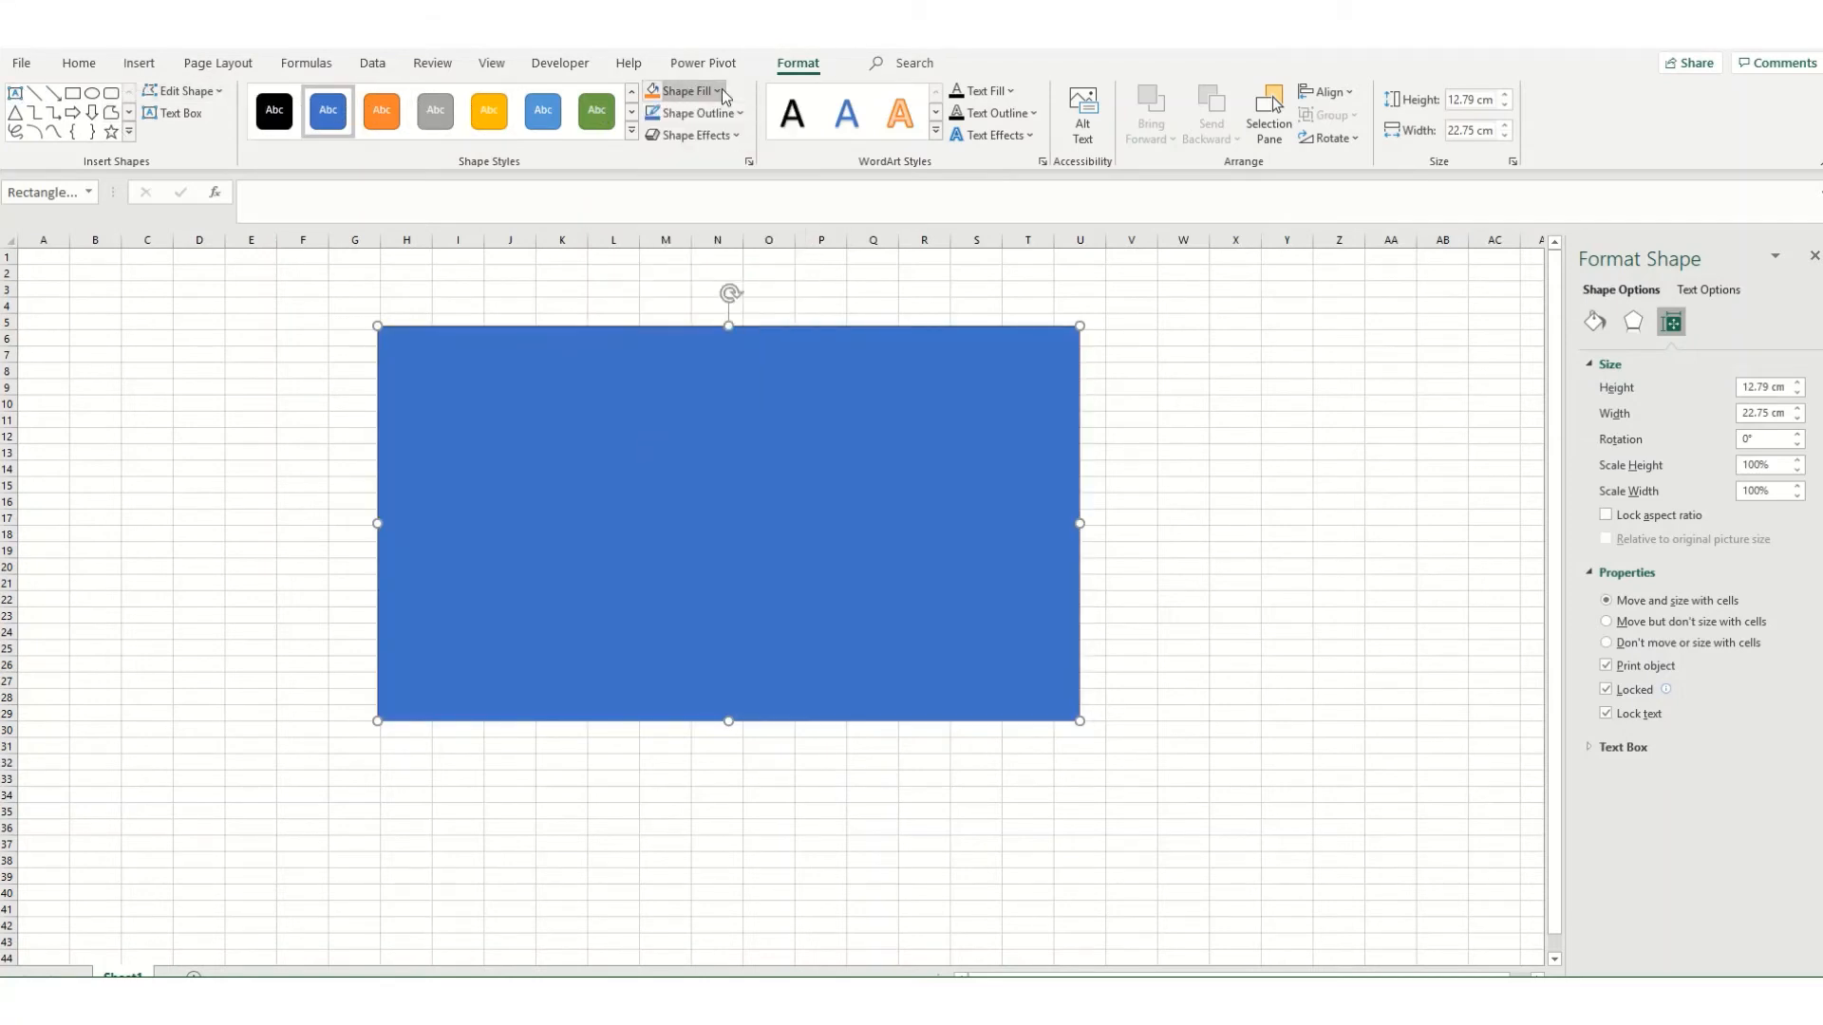
{"action": "left_click", "coordinate": [741, 114]}
{"action": "left_click", "coordinate": [743, 114]}
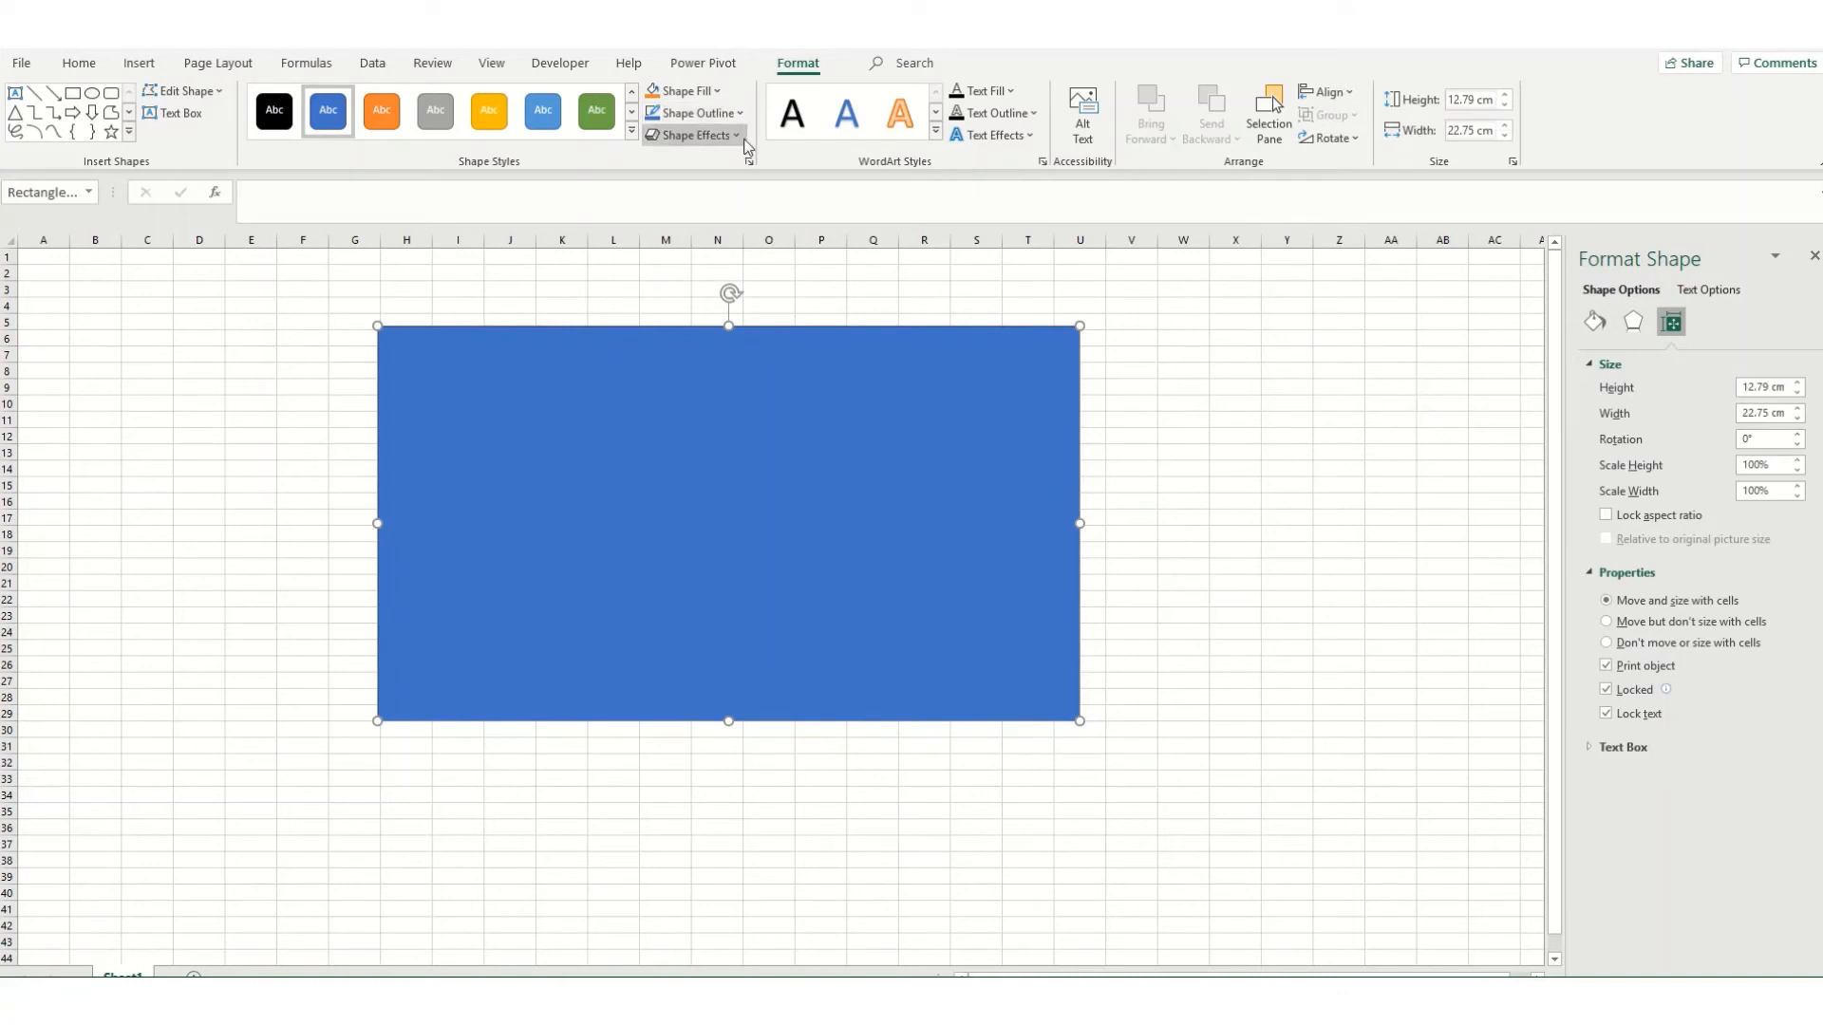
{"action": "left_click", "coordinate": [745, 139]}
{"action": "left_click", "coordinate": [745, 139]}
Step: Add the text "Hello" inside the rectangle
{"action": "right_click", "coordinate": [479, 379]}
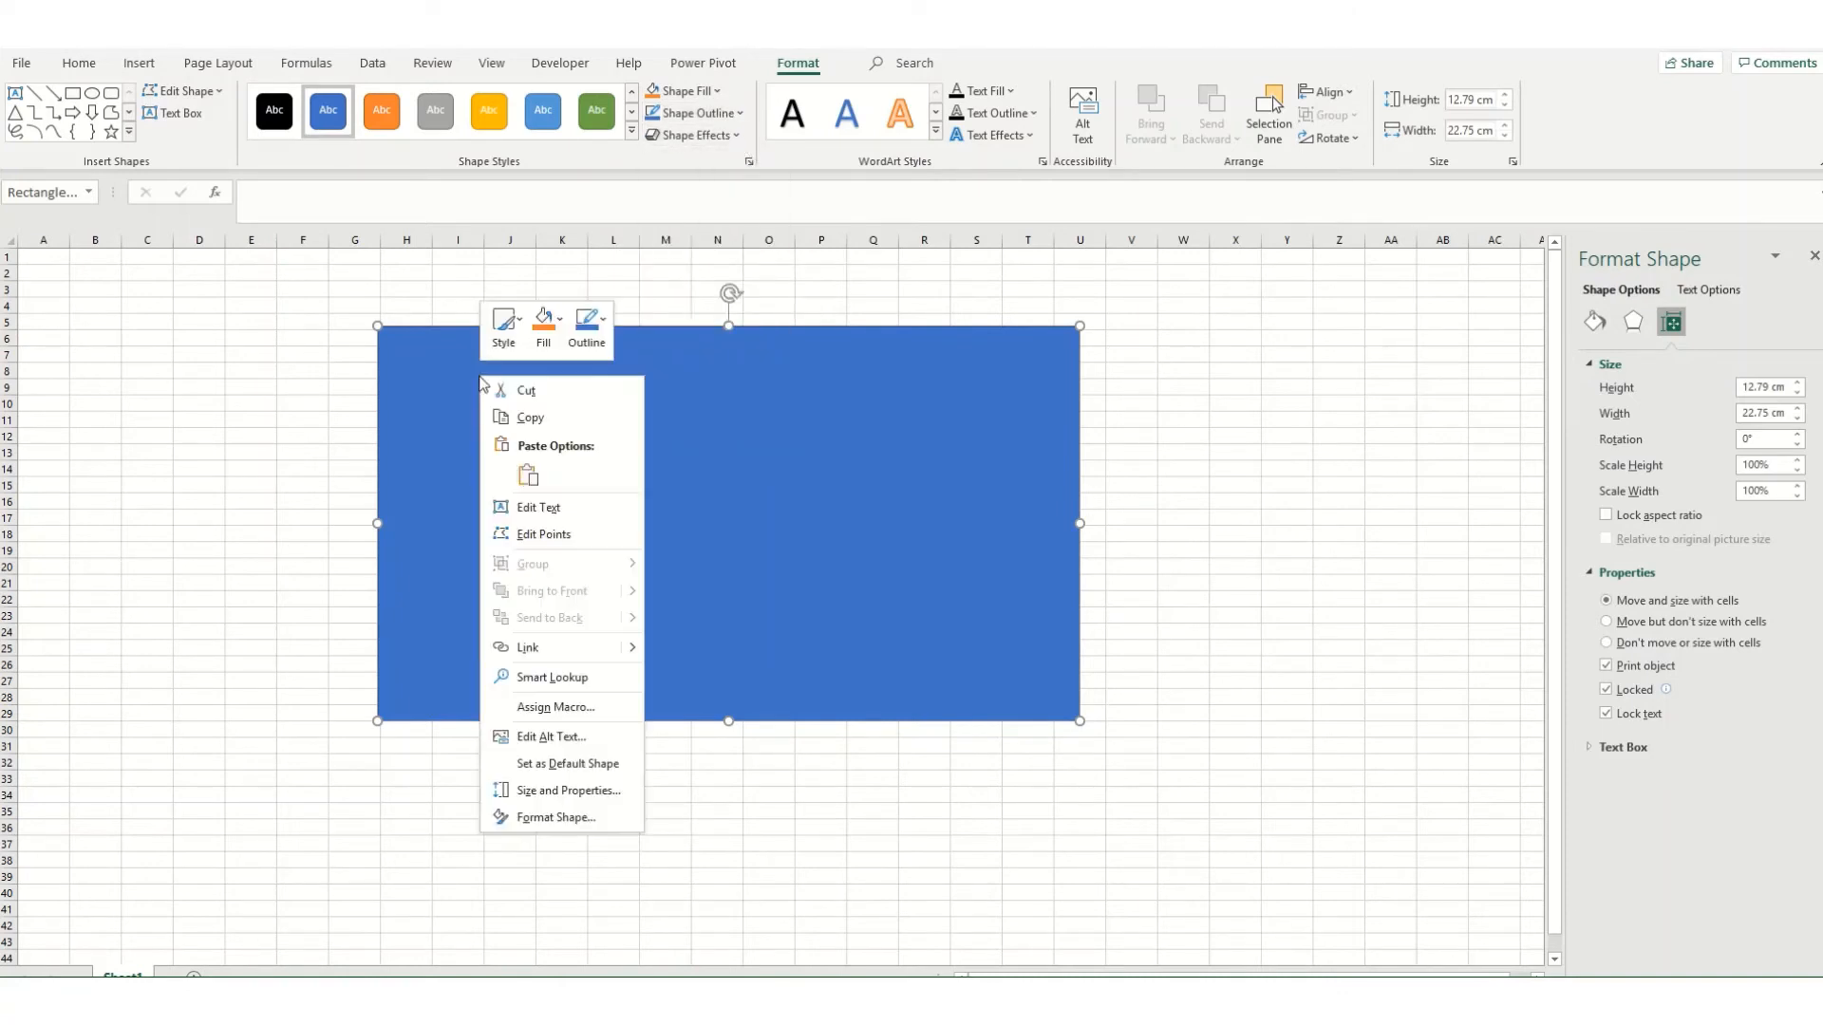
{"action": "left_click", "coordinate": [532, 510]}
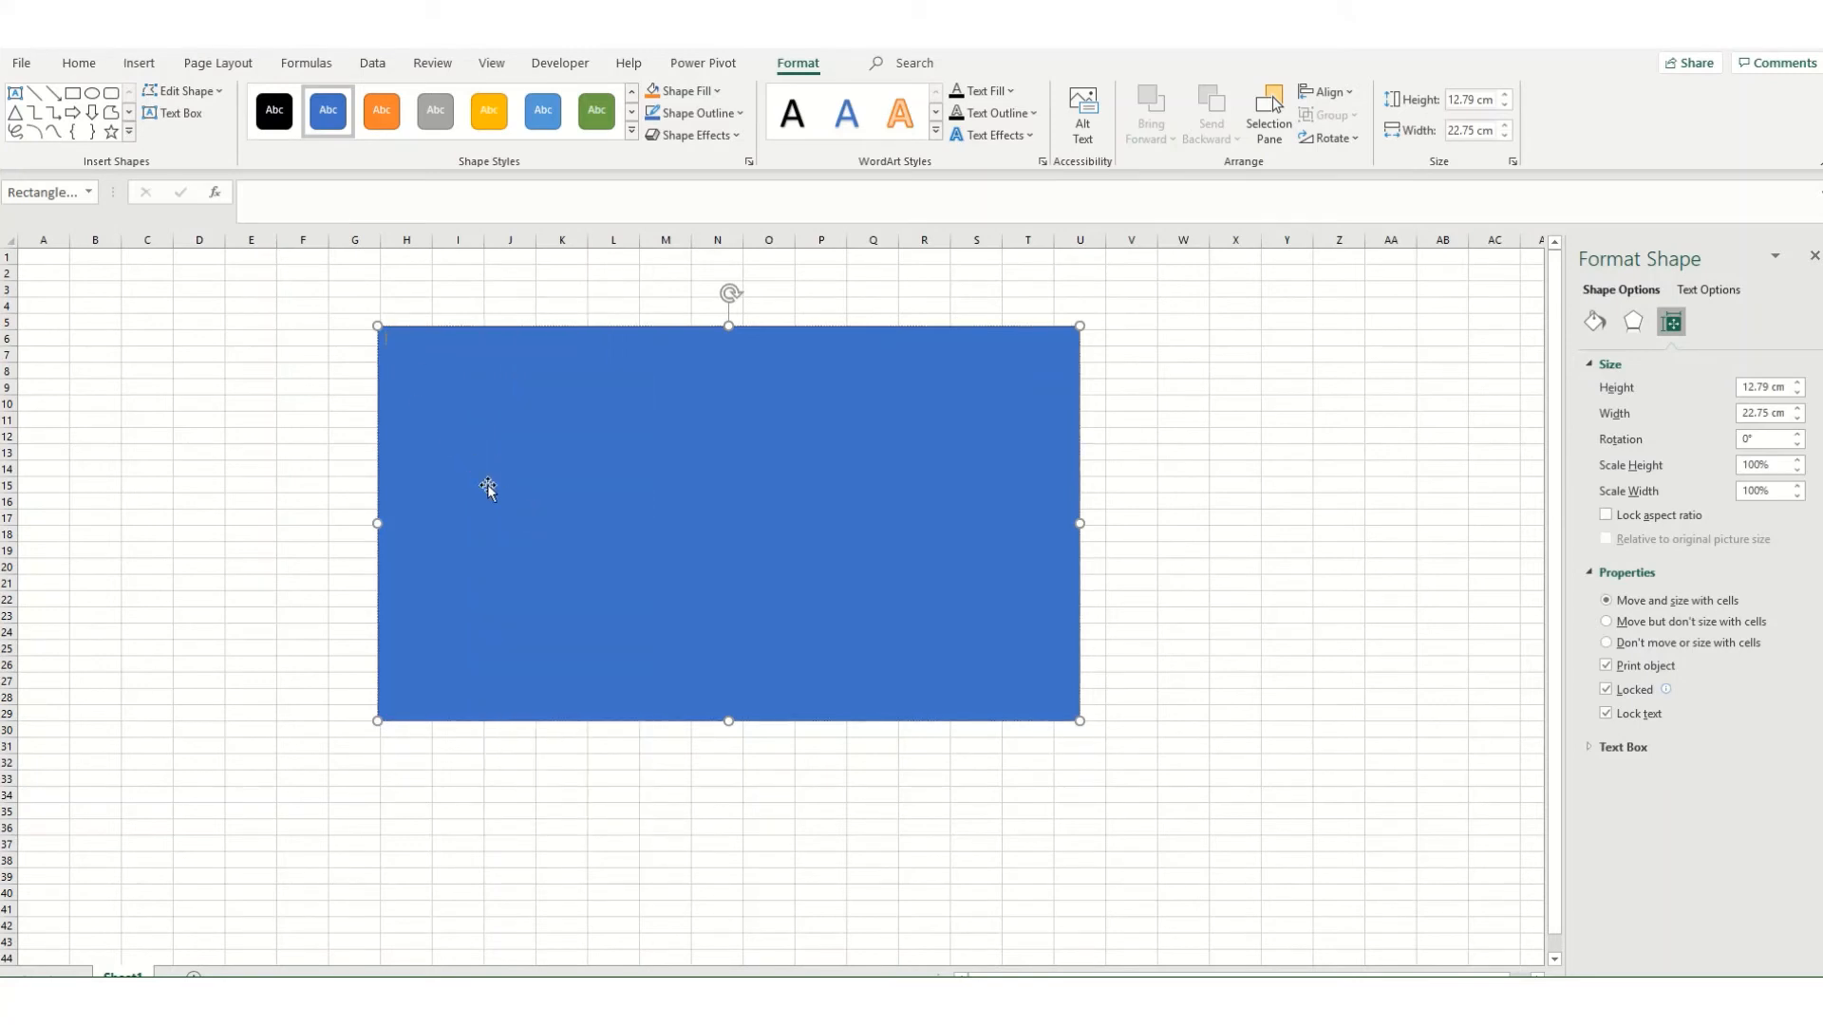
{"action": "type", "text": "Hello"}
Step: Set the font size of the rectangle's text to 40, and delete the rectangle
{"action": "left_click", "coordinate": [80, 64]}
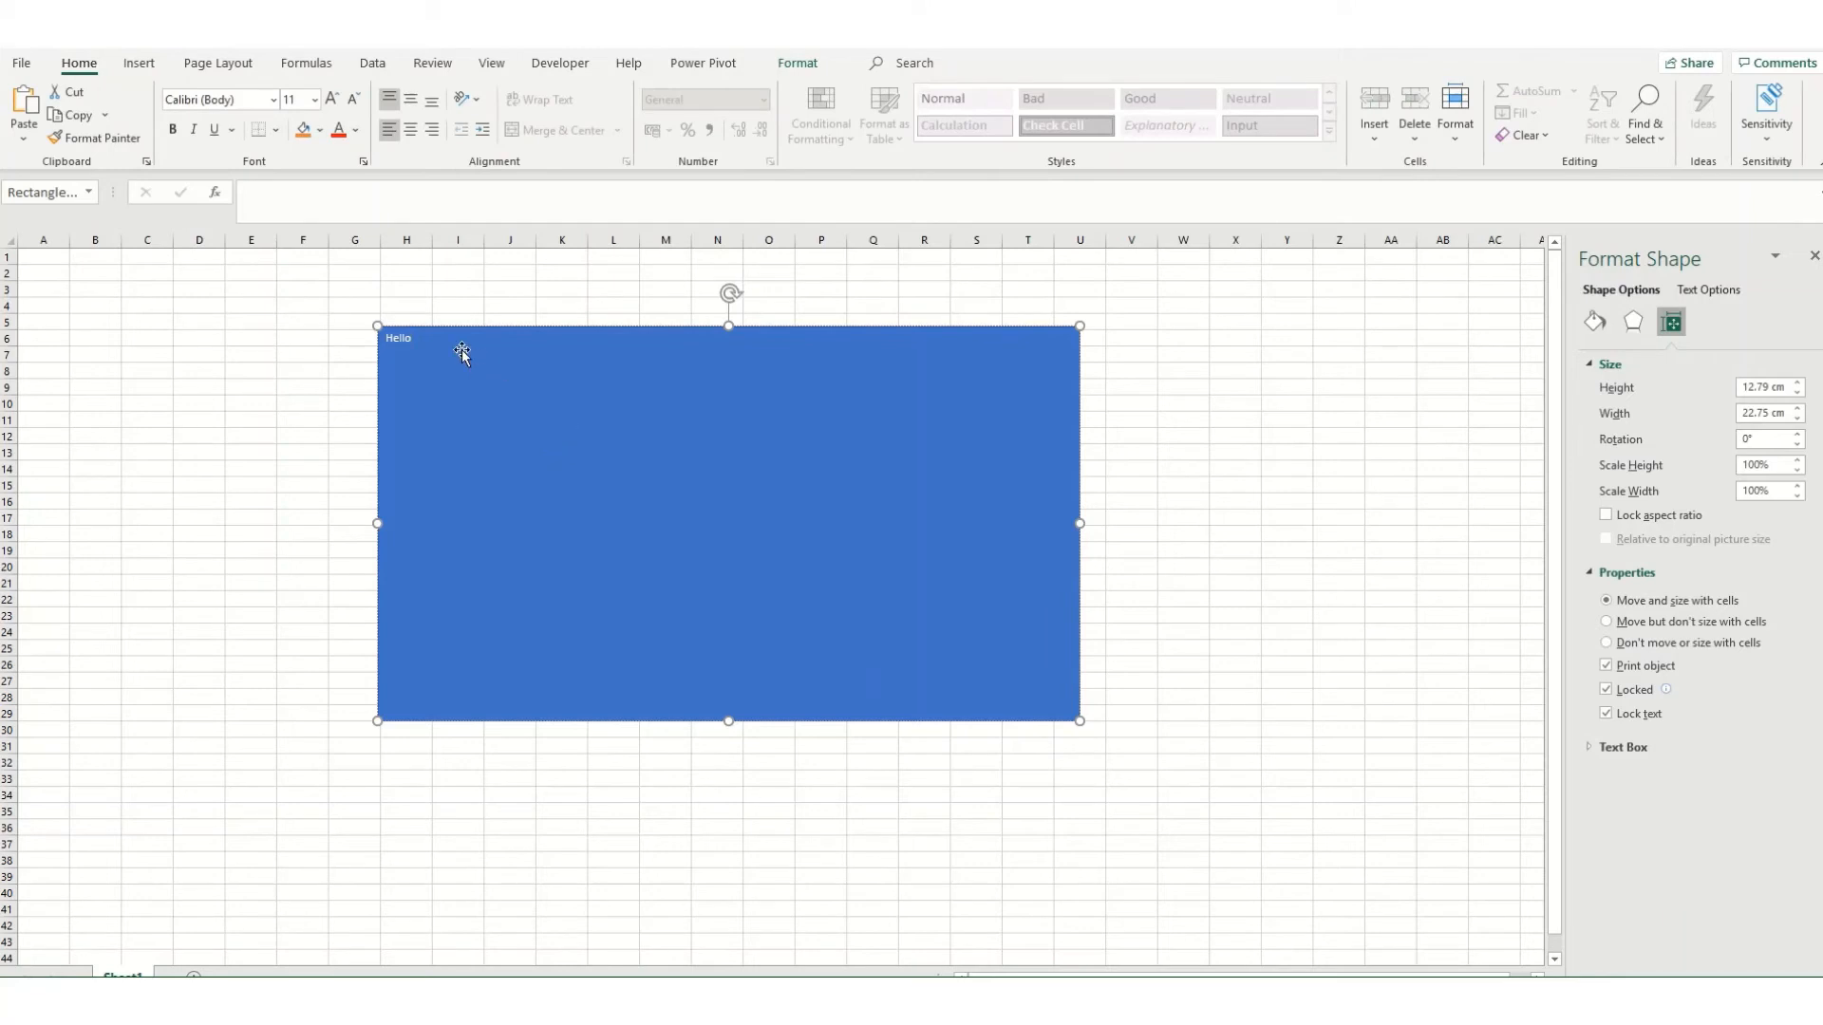
{"action": "left_click", "coordinate": [412, 325]}
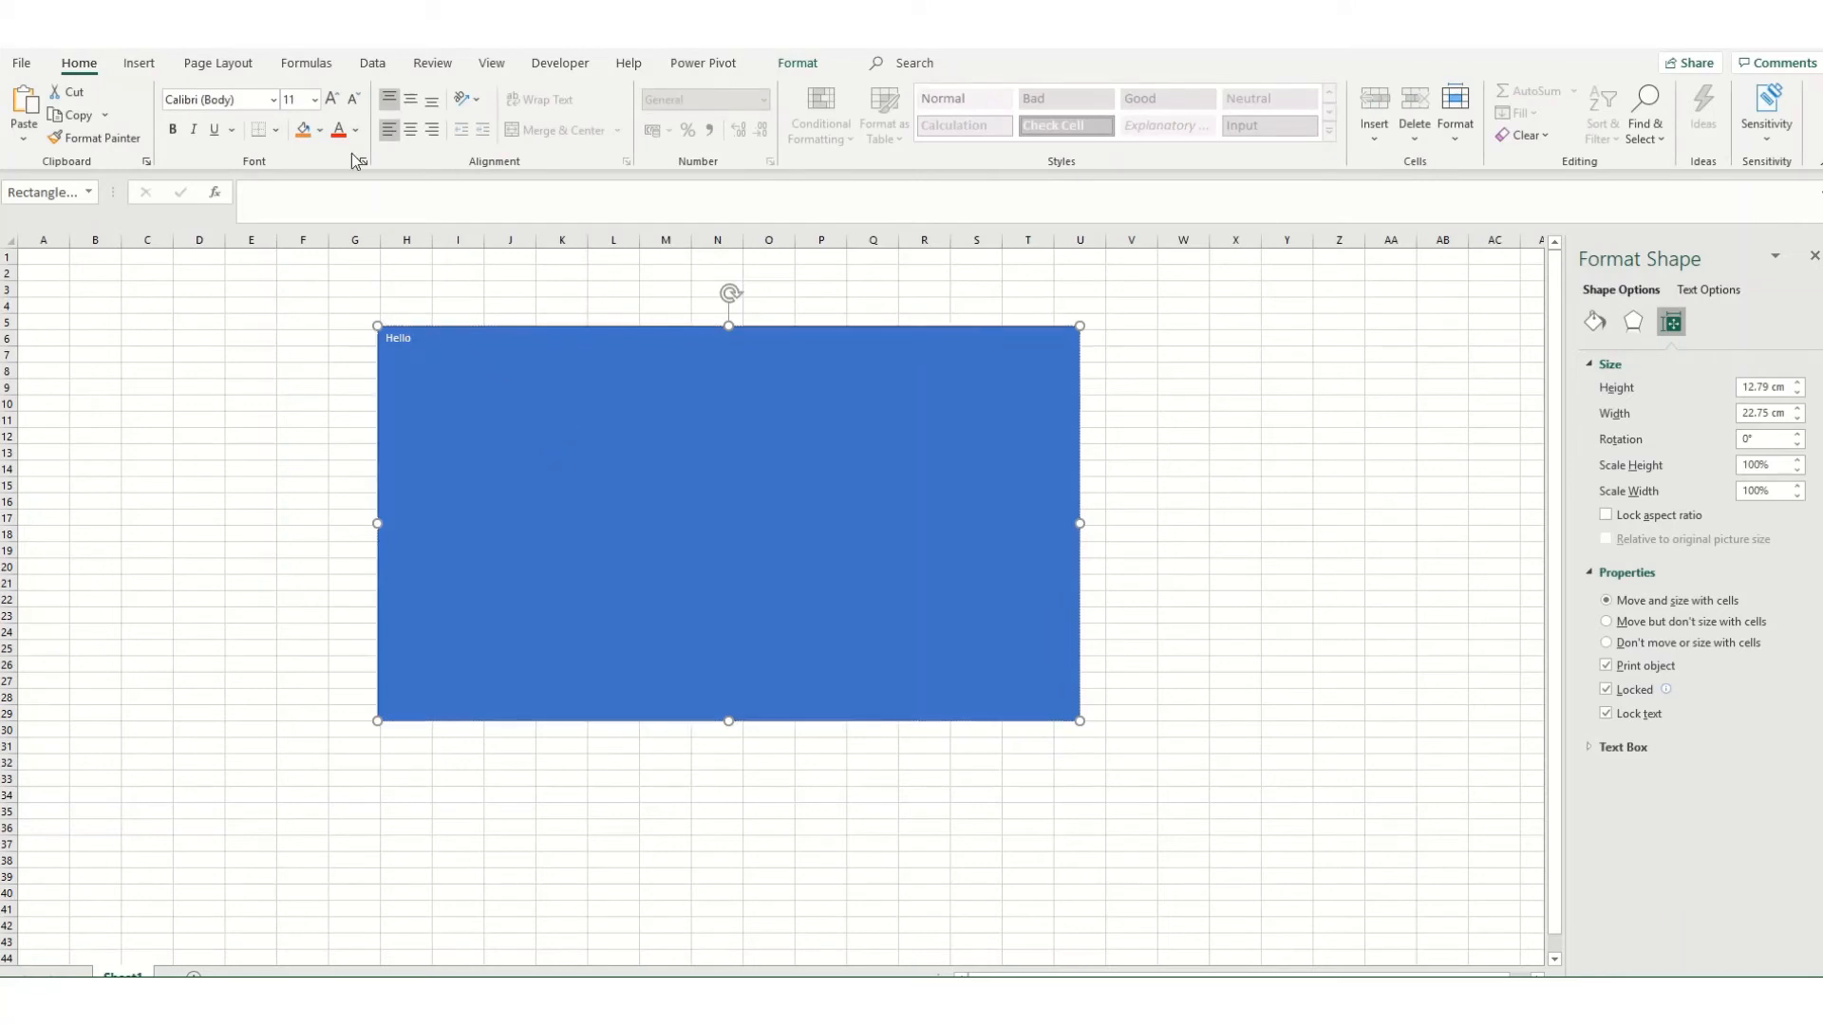
{"action": "left_click", "coordinate": [295, 98]}
{"action": "type", "text": "40"}
{"action": "key", "text": "Return"}
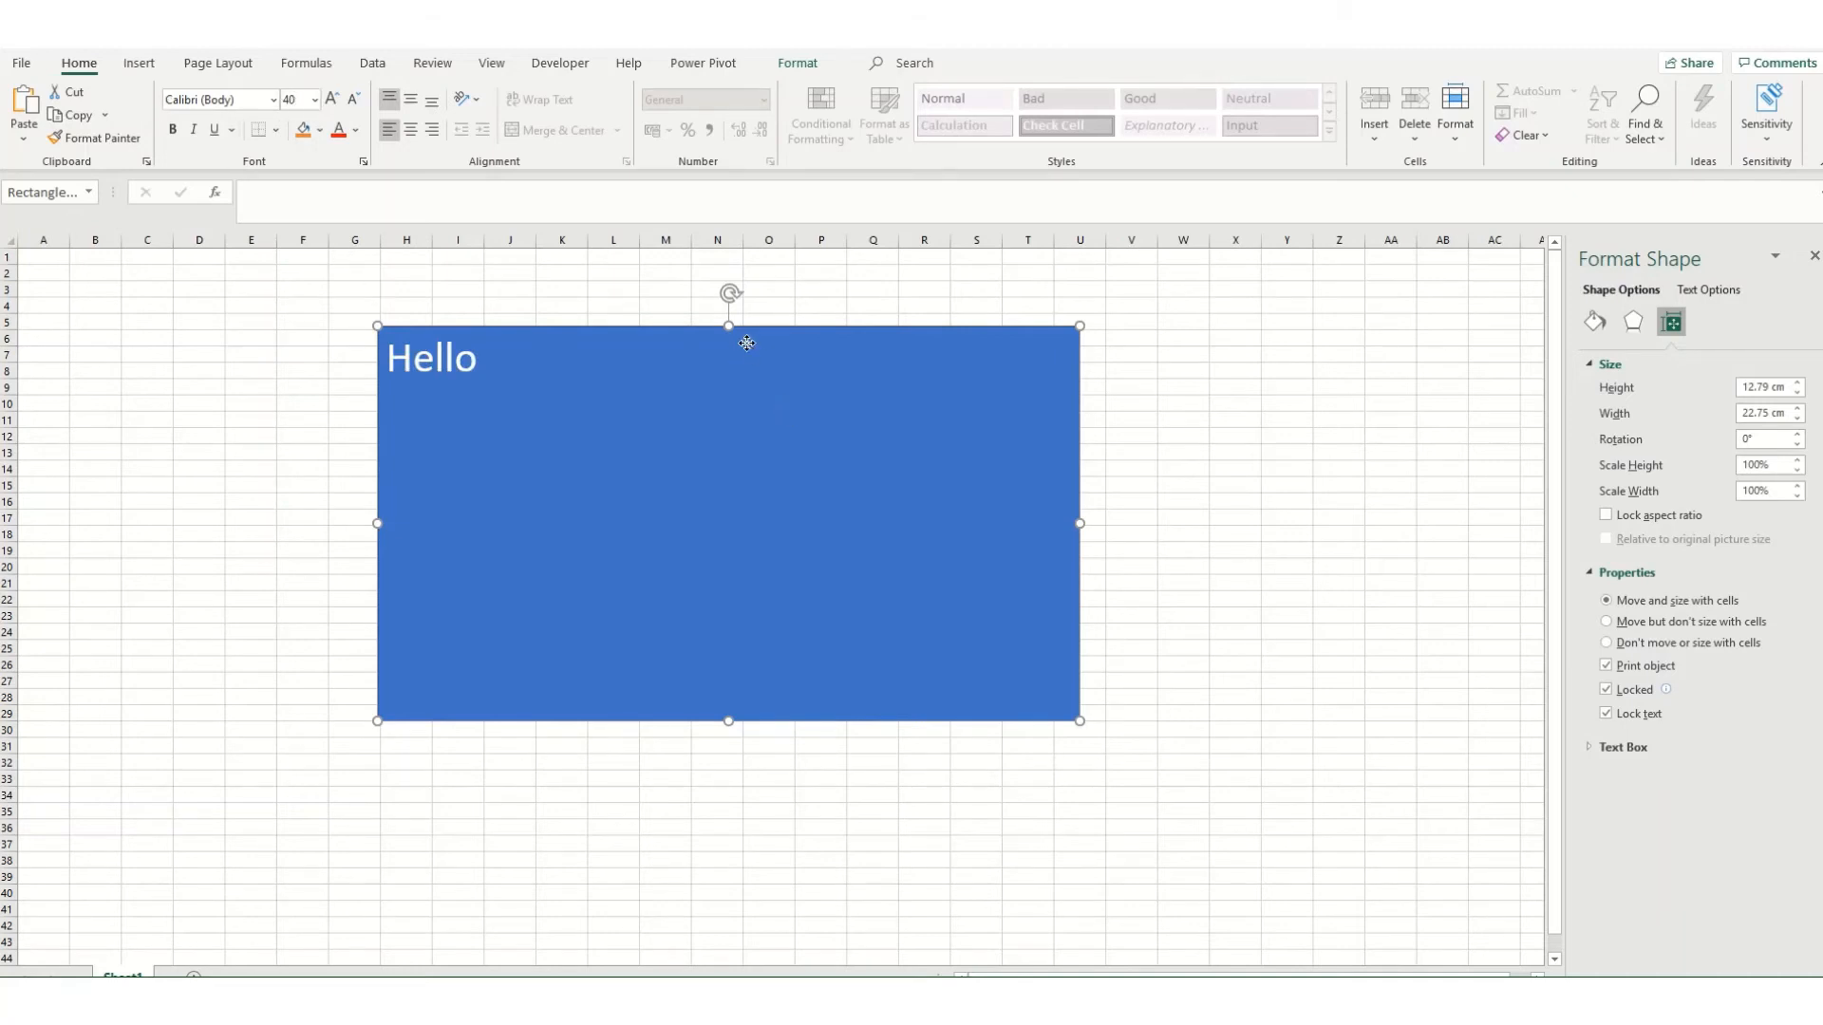
{"action": "key", "text": "Delete"}
Step: Search the icon library for "email" and for "tele"
{"action": "left_click", "coordinate": [139, 62]}
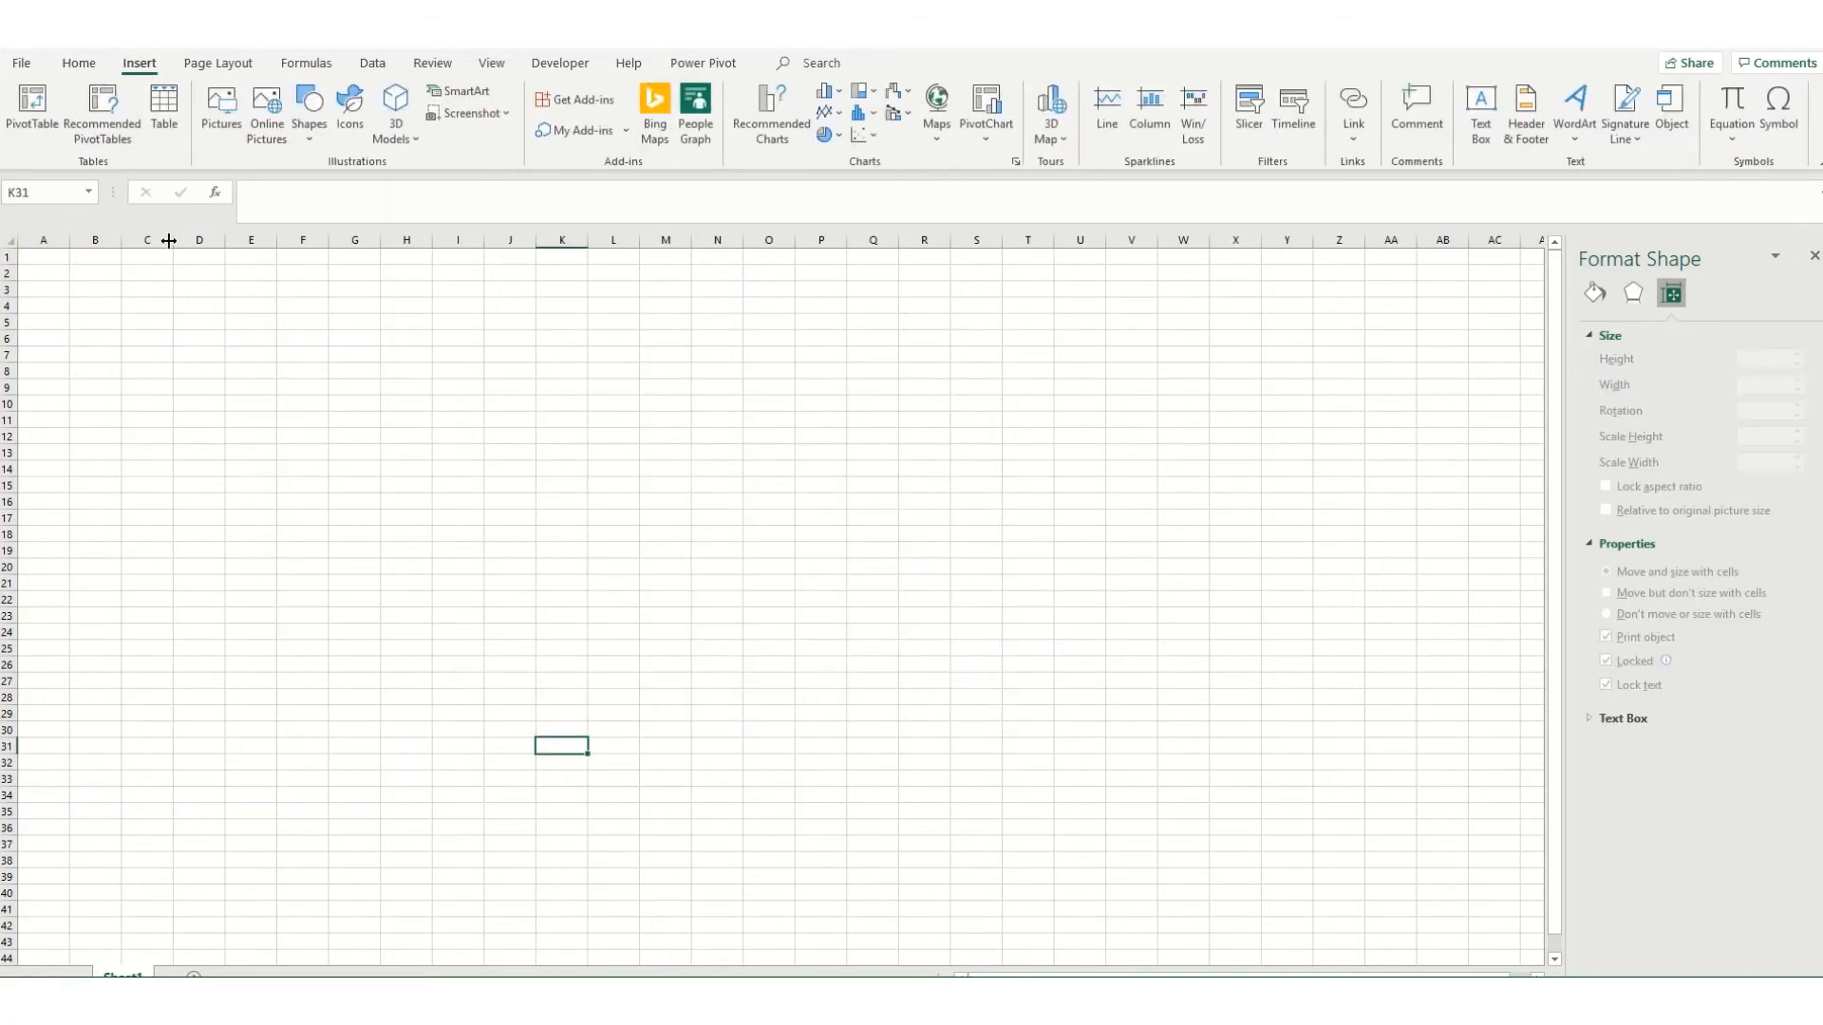
{"action": "left_click", "coordinate": [347, 121]}
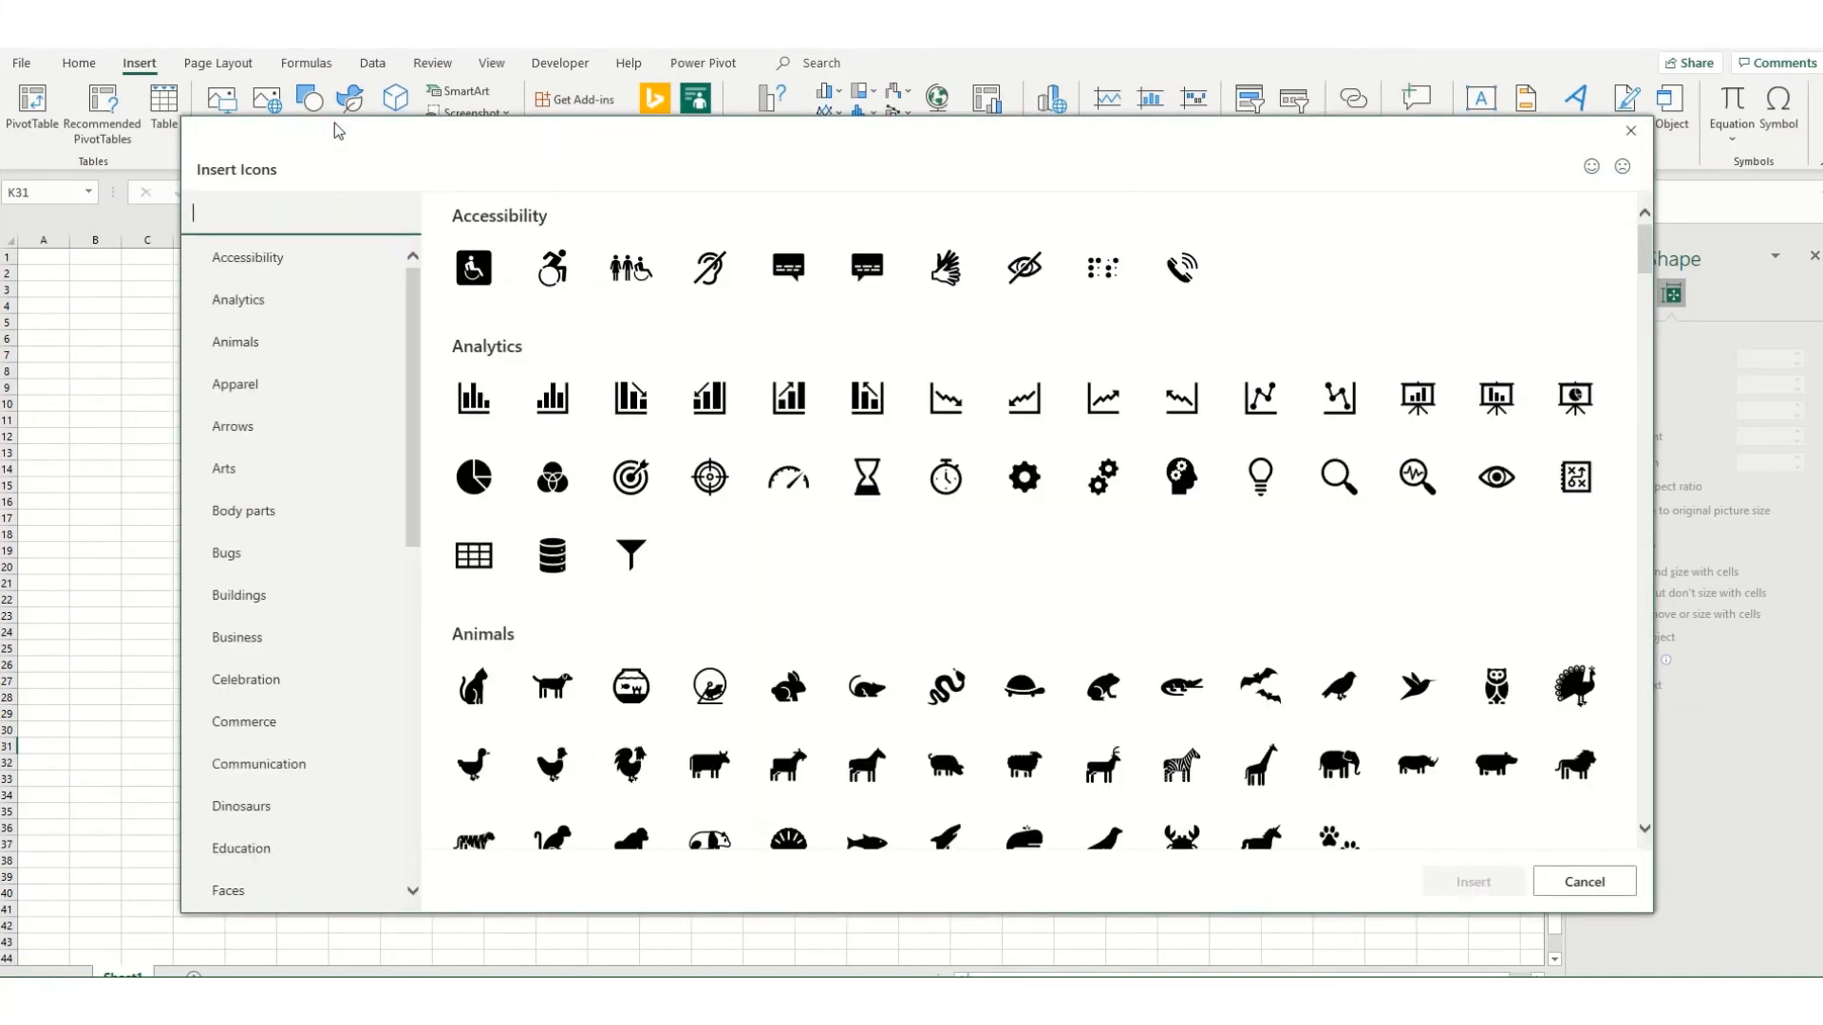
{"action": "scroll", "coordinate": [947, 493], "scroll_direction": "down", "scroll_amount": 2}
{"action": "scroll", "coordinate": [946, 494], "scroll_direction": "up", "scroll_amount": 2}
{"action": "type", "text": "email"}
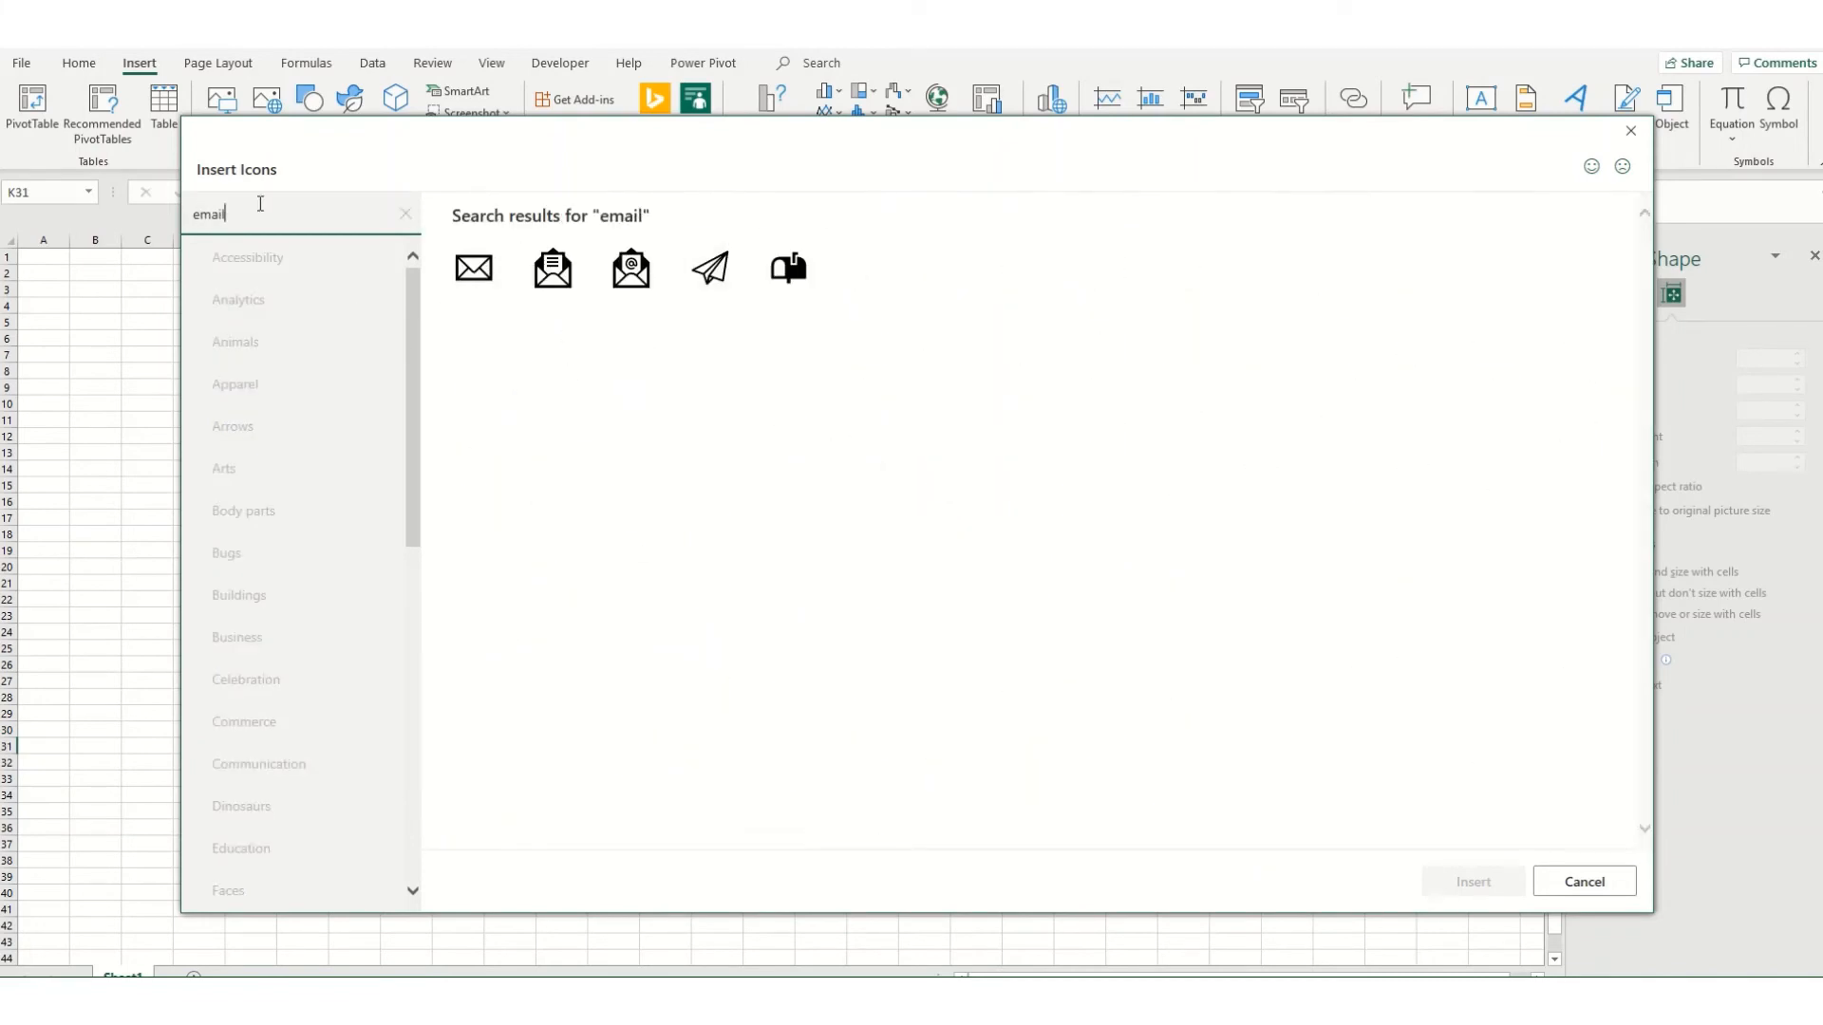
{"action": "left_click_drag", "start_coordinate": [260, 205], "coordinate": [2, 189]}
{"action": "type", "text": "tele"}
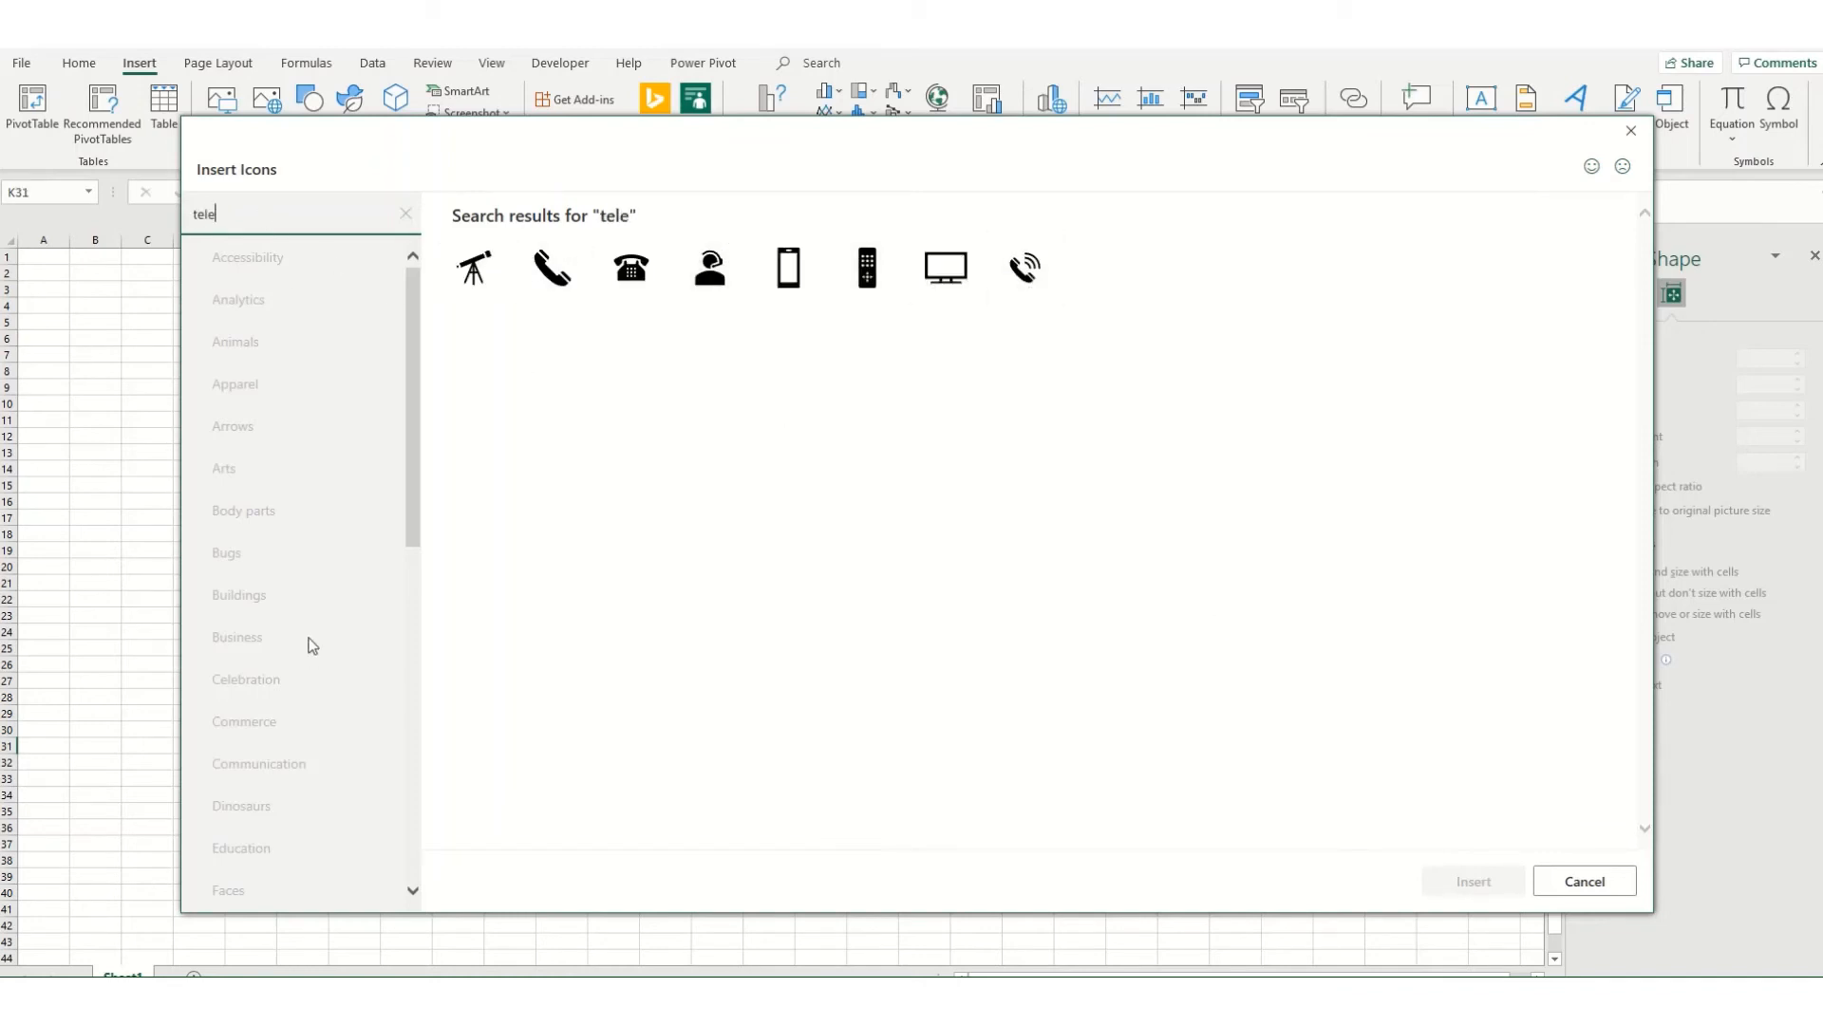
{"action": "scroll", "coordinate": [247, 380], "scroll_direction": "down", "scroll_amount": 3}
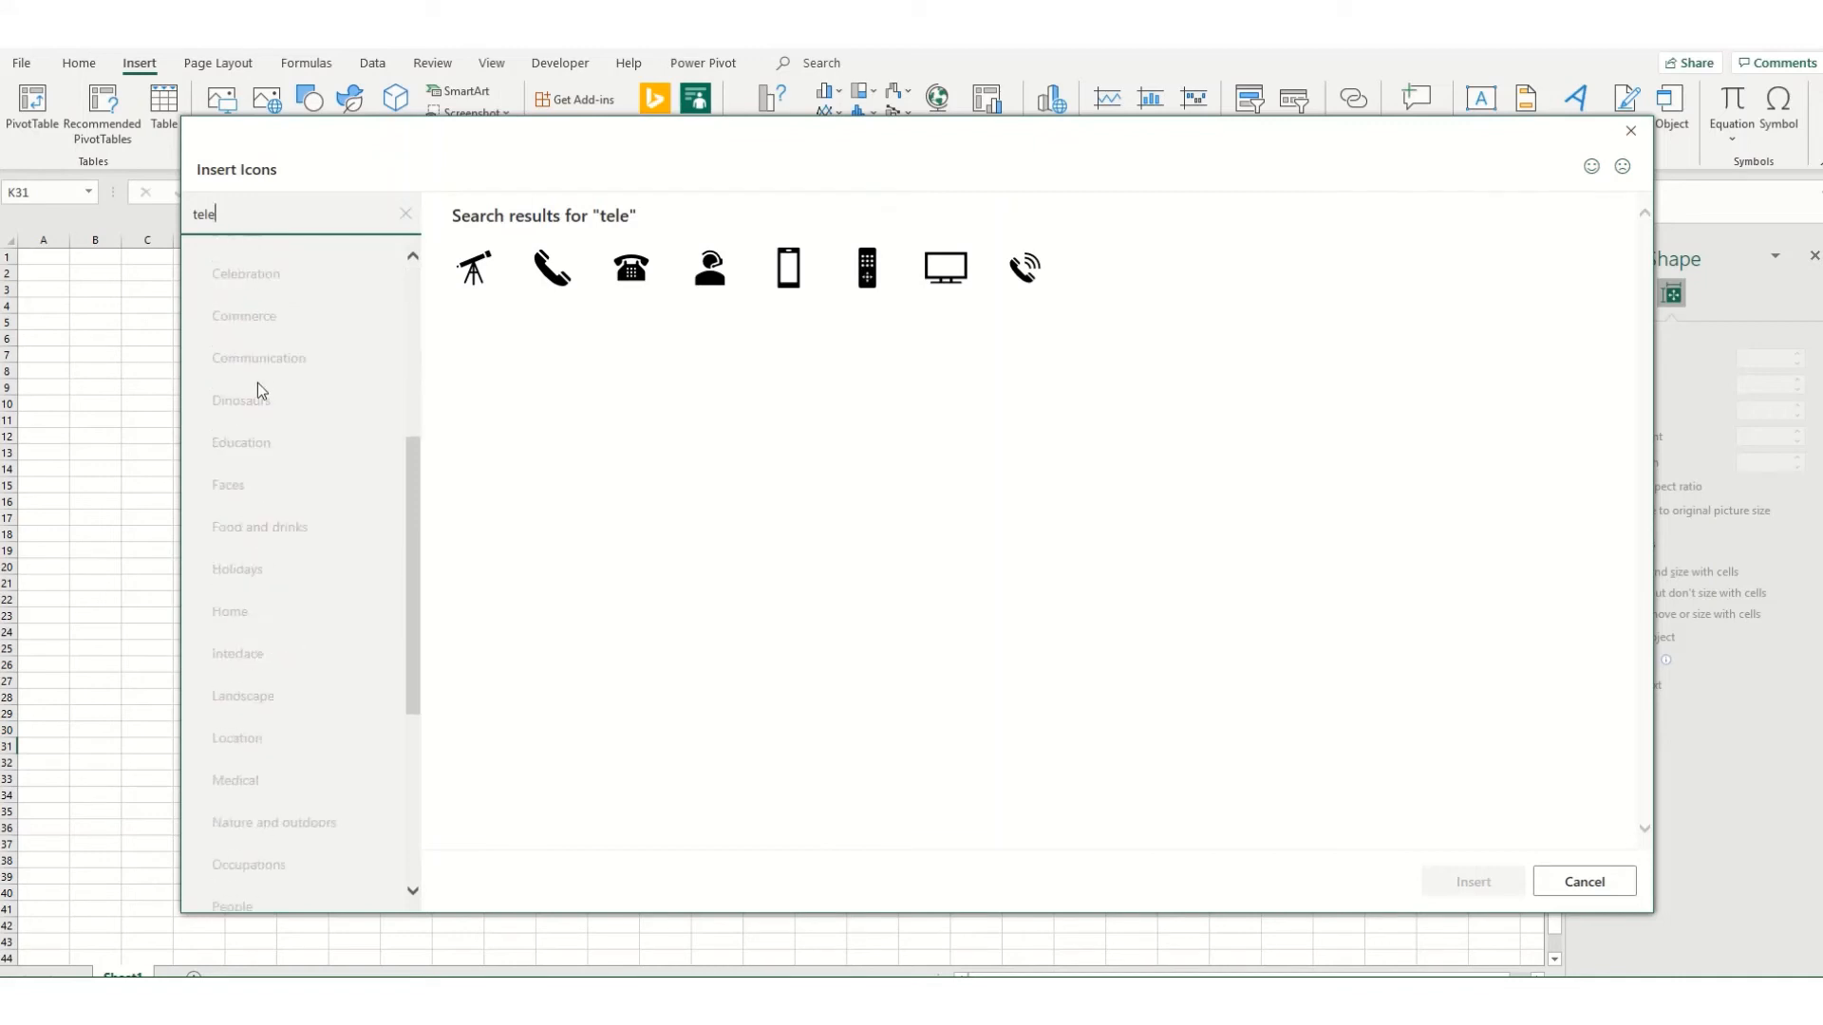
{"action": "scroll", "coordinate": [243, 351], "scroll_direction": "up", "scroll_amount": 2}
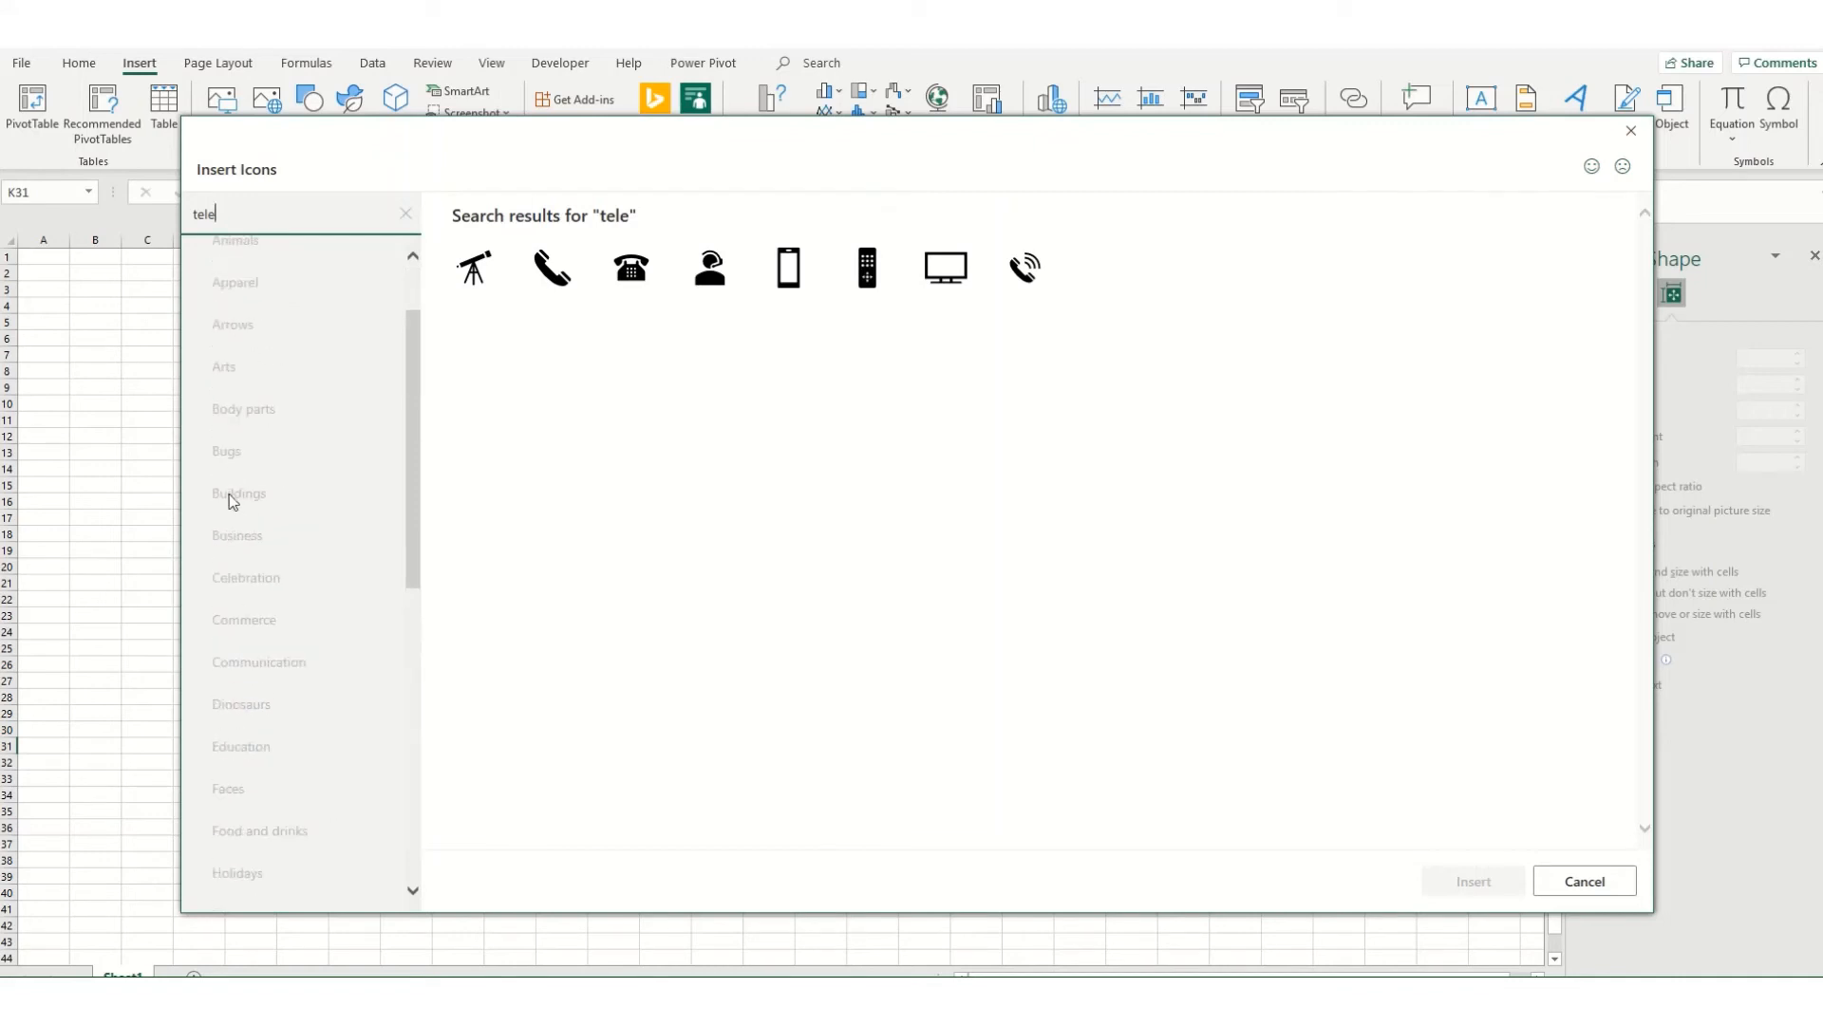
Step: Browse the Business icon category without inserting anything, and view the 3D model and screenshot insertion options
{"action": "left_click", "coordinate": [405, 214]}
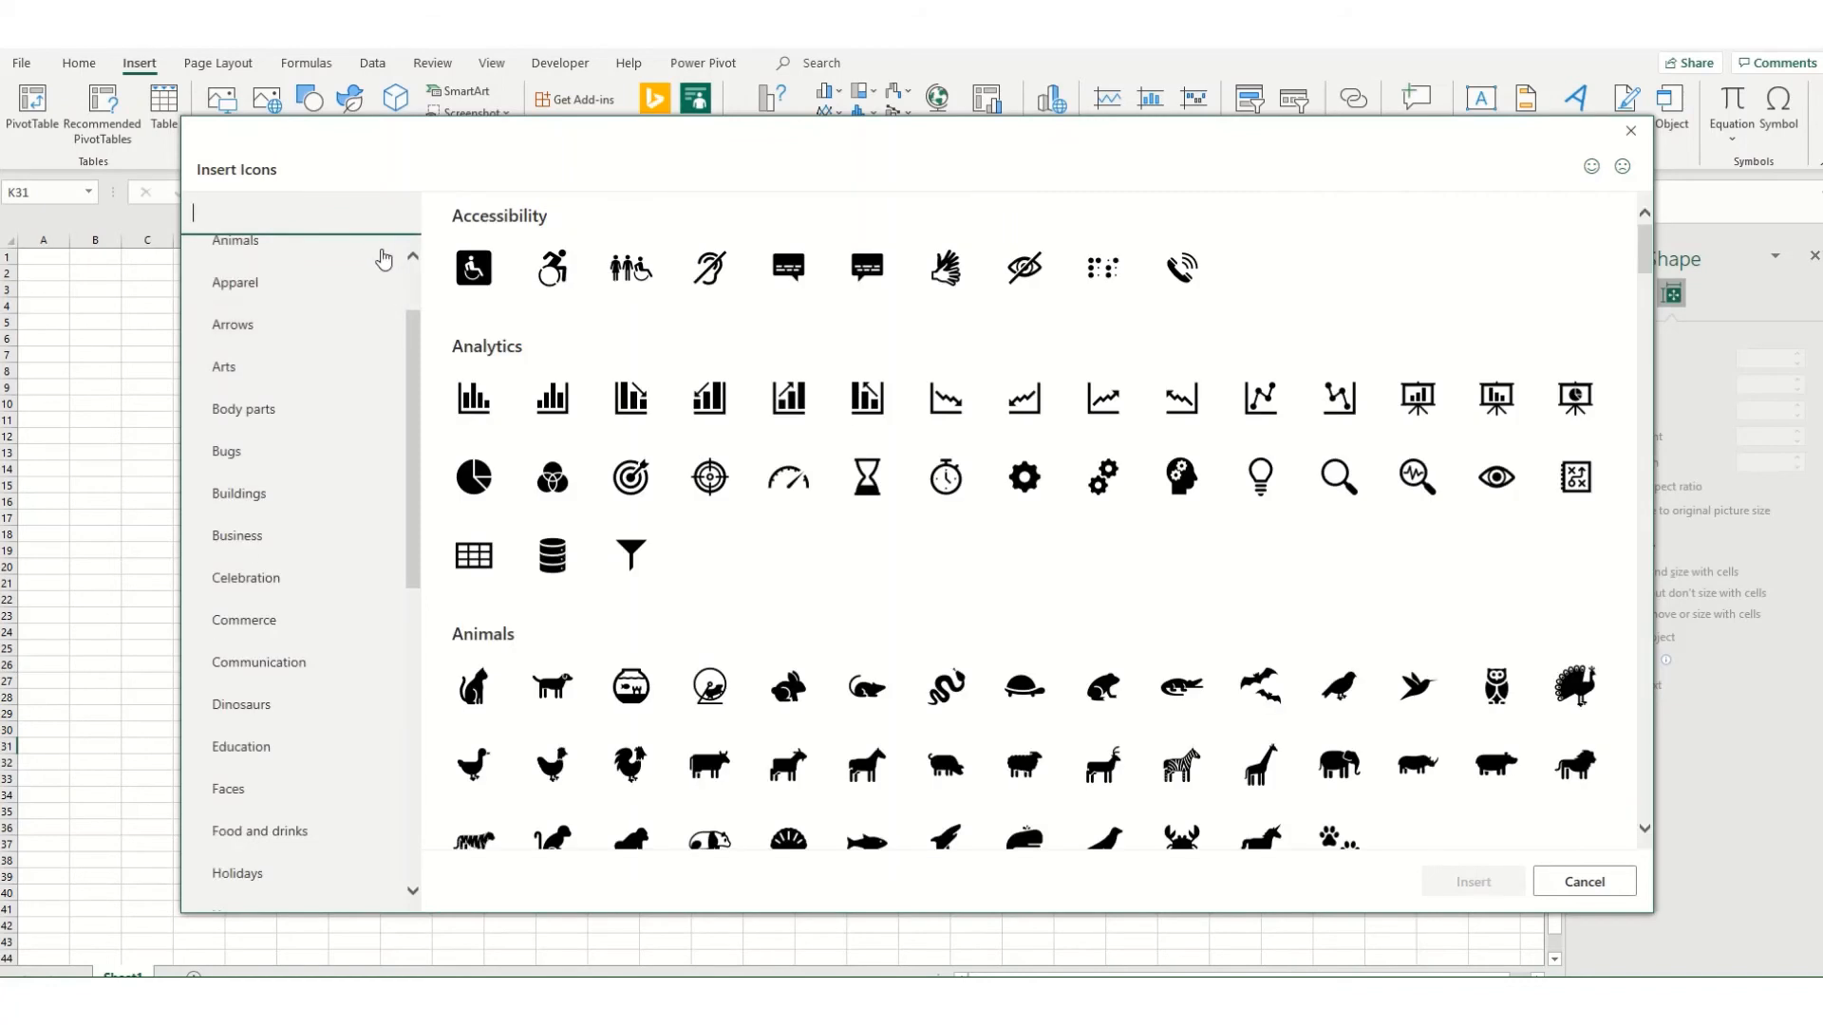
{"action": "left_click", "coordinate": [262, 538]}
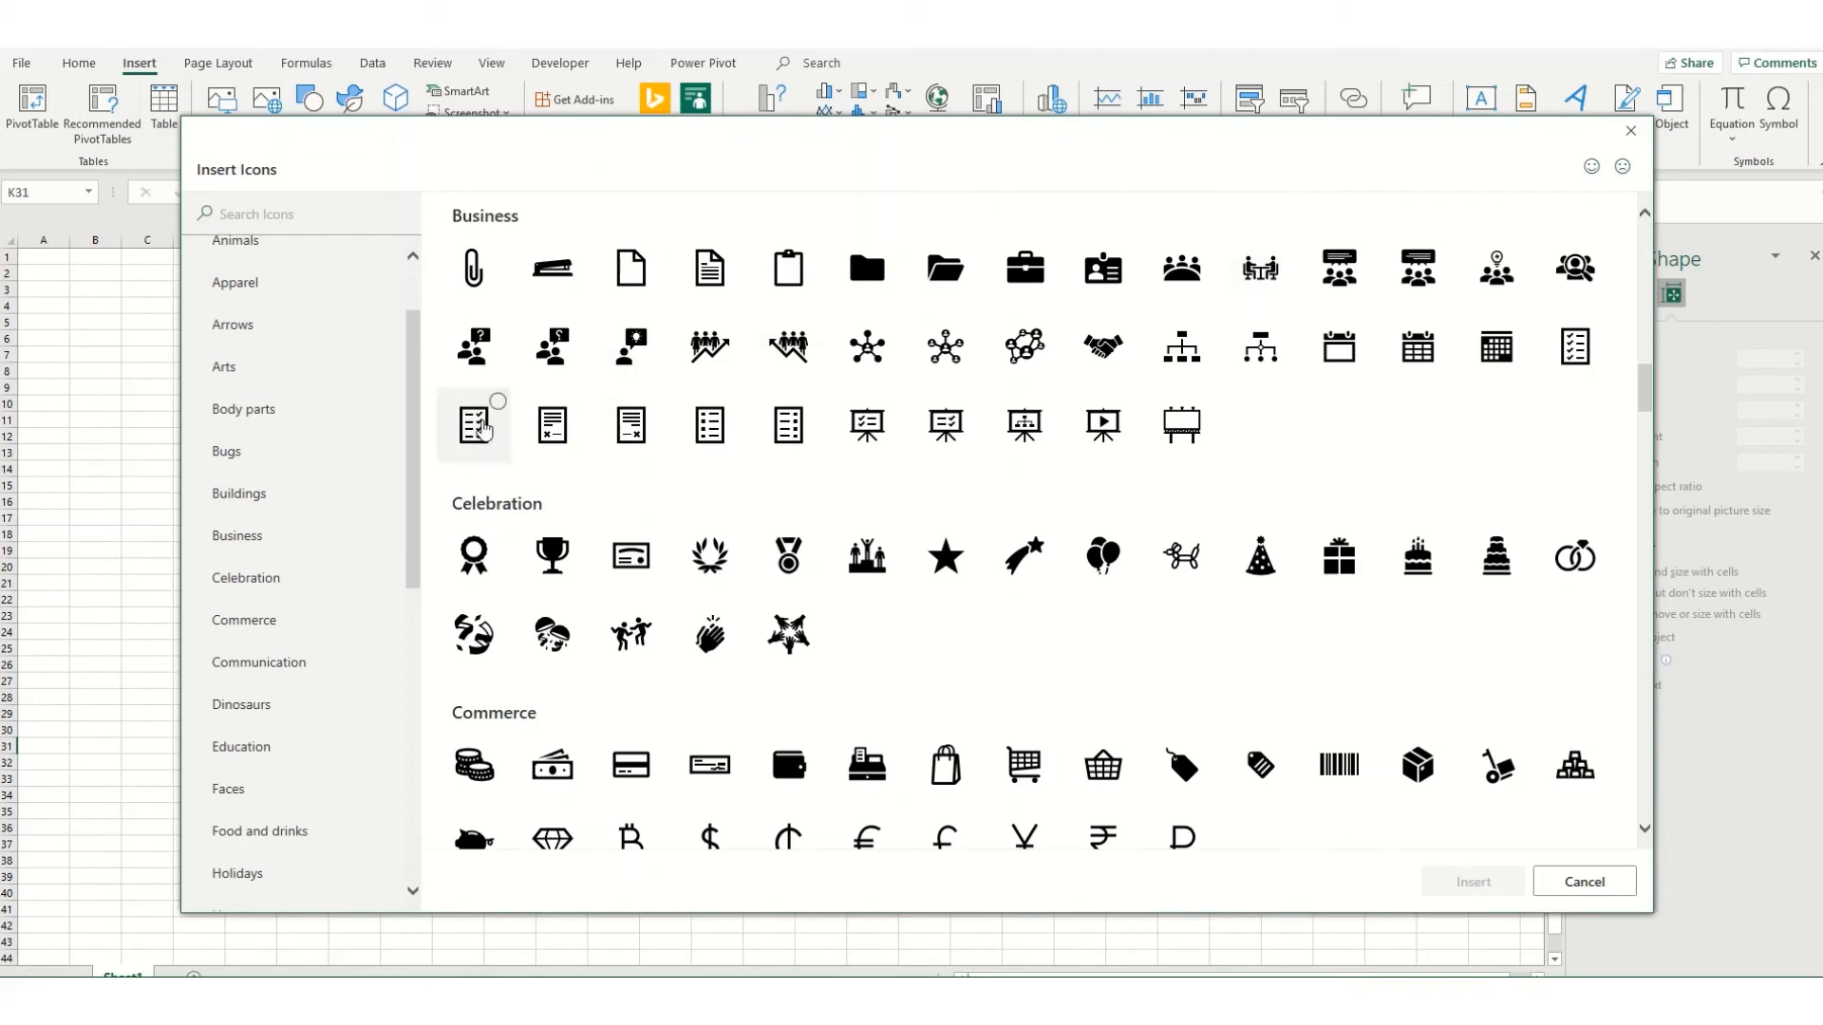
{"action": "left_click", "coordinate": [1614, 888]}
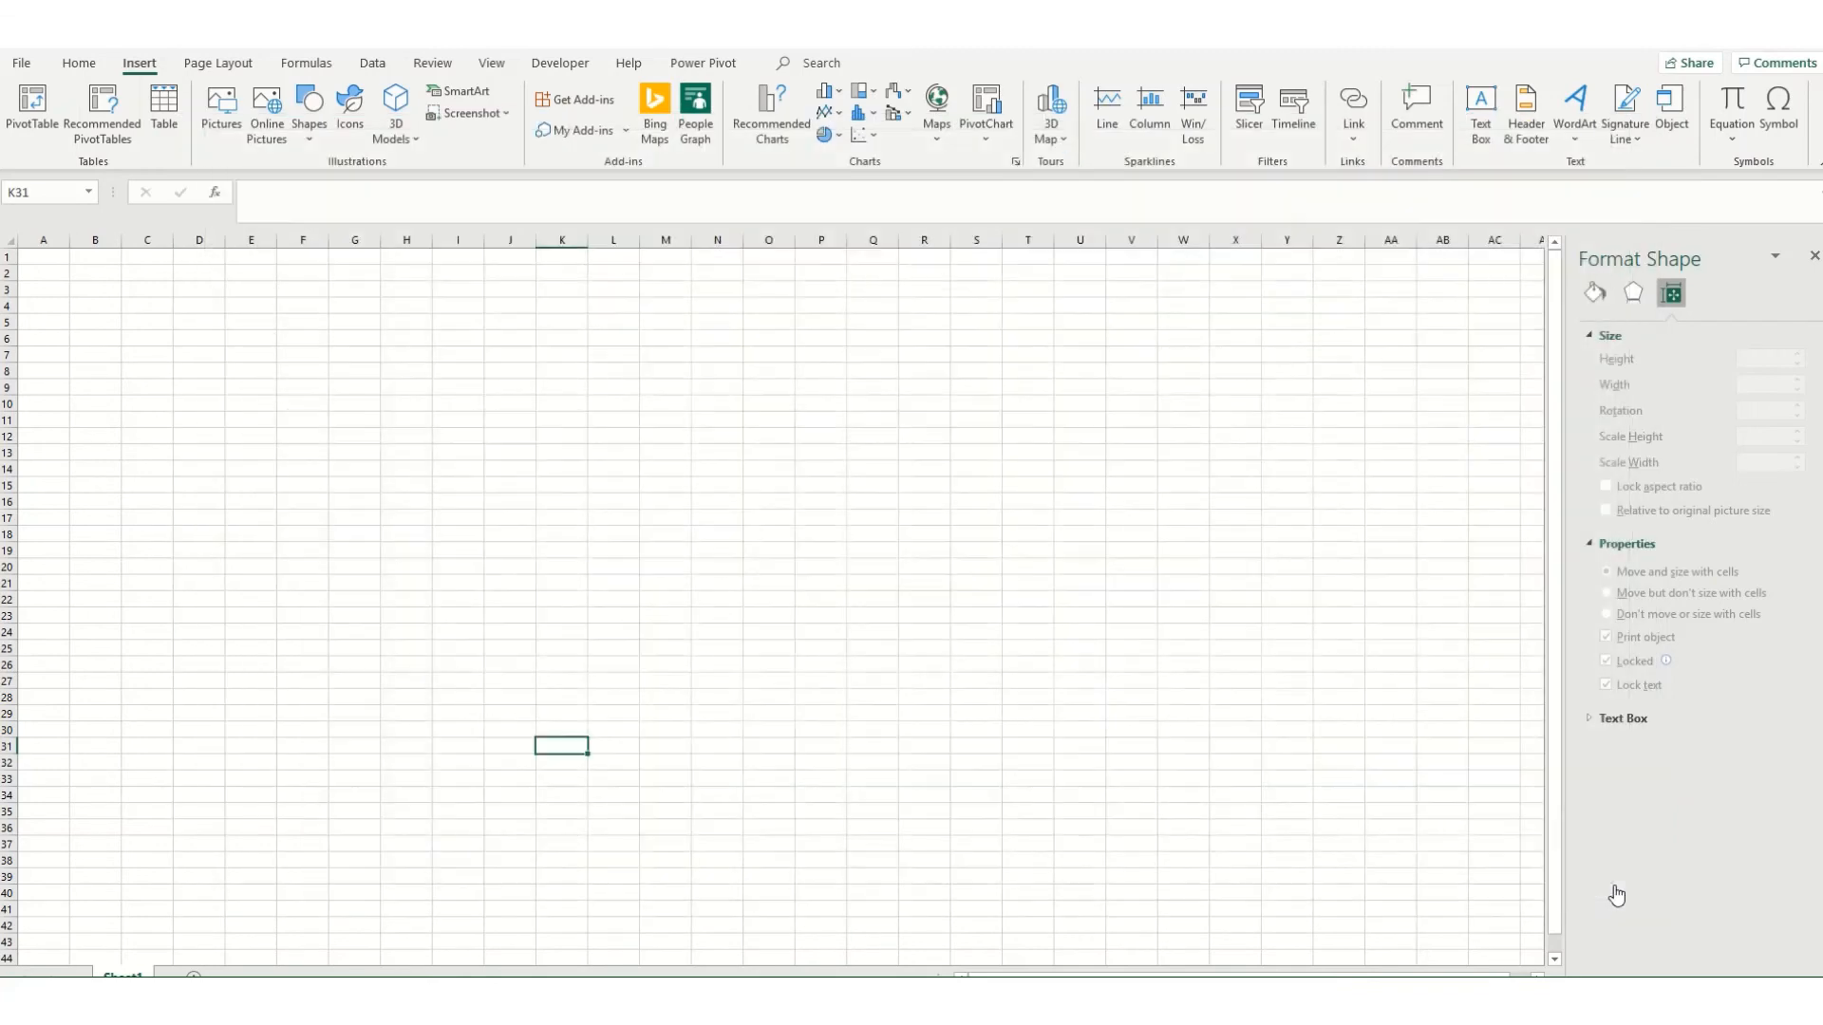
{"action": "left_click", "coordinate": [396, 118]}
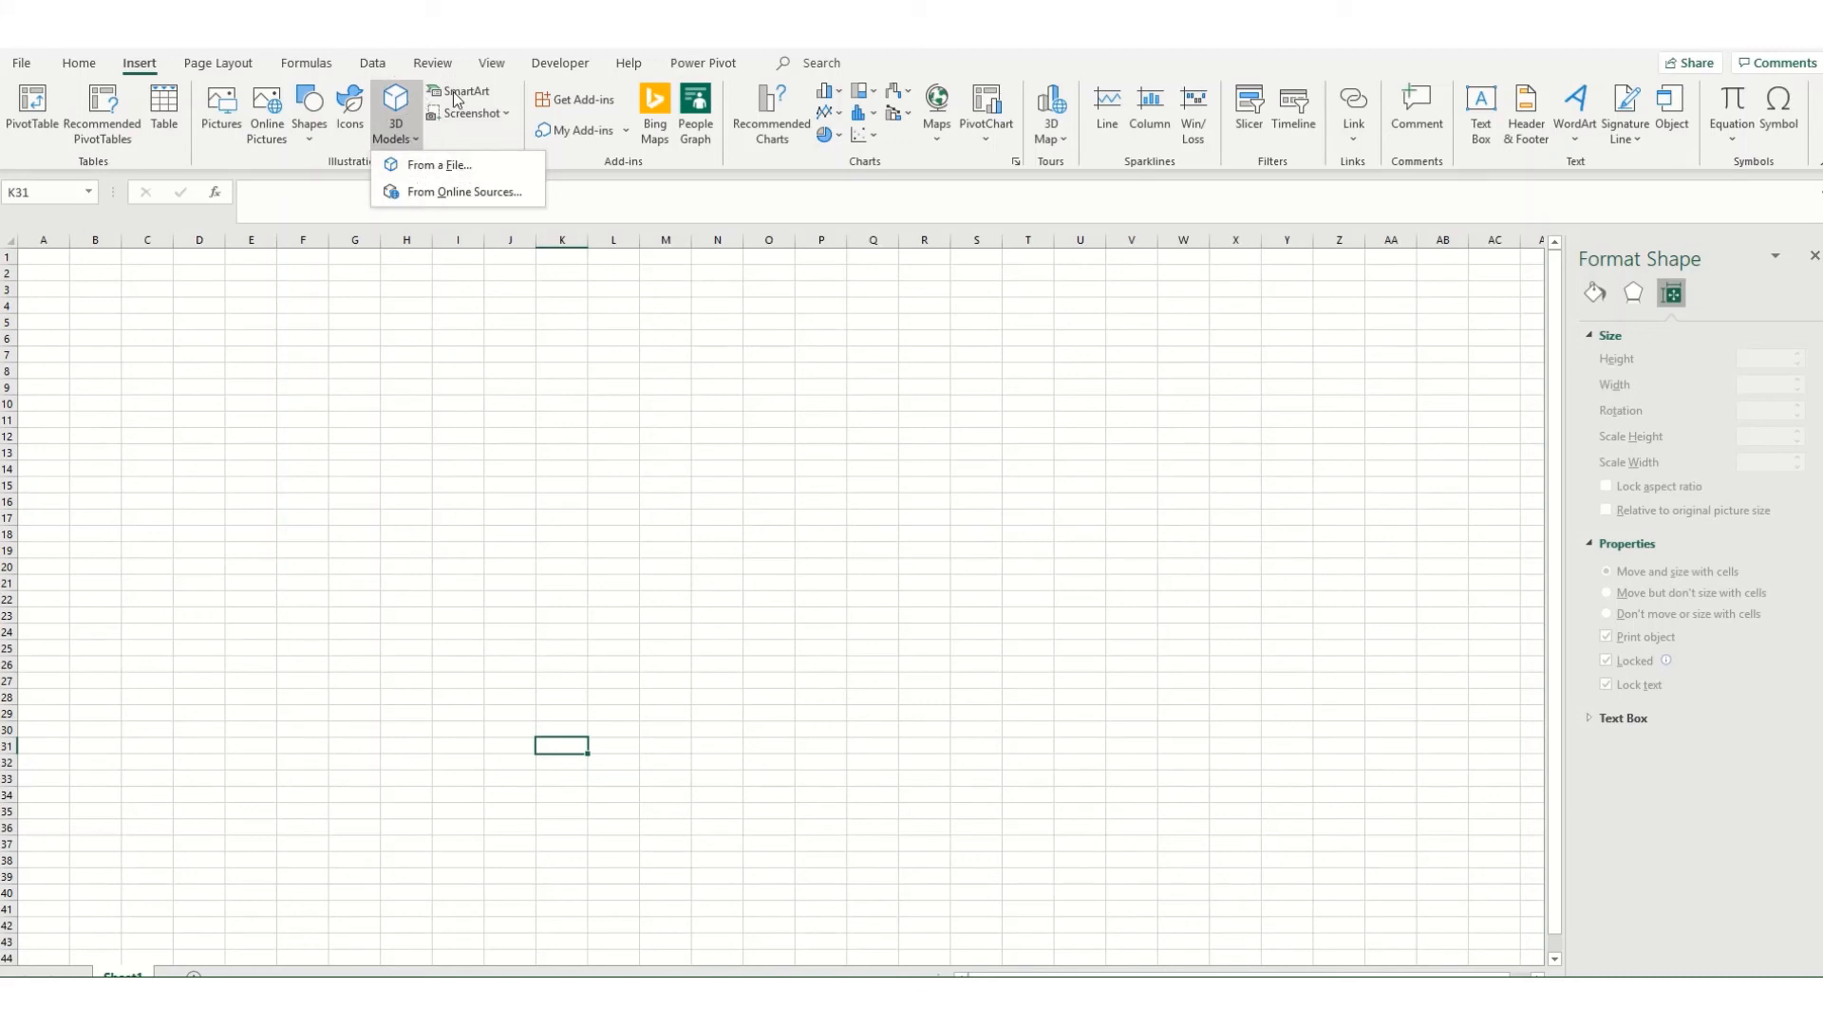
{"action": "left_click", "coordinate": [439, 116]}
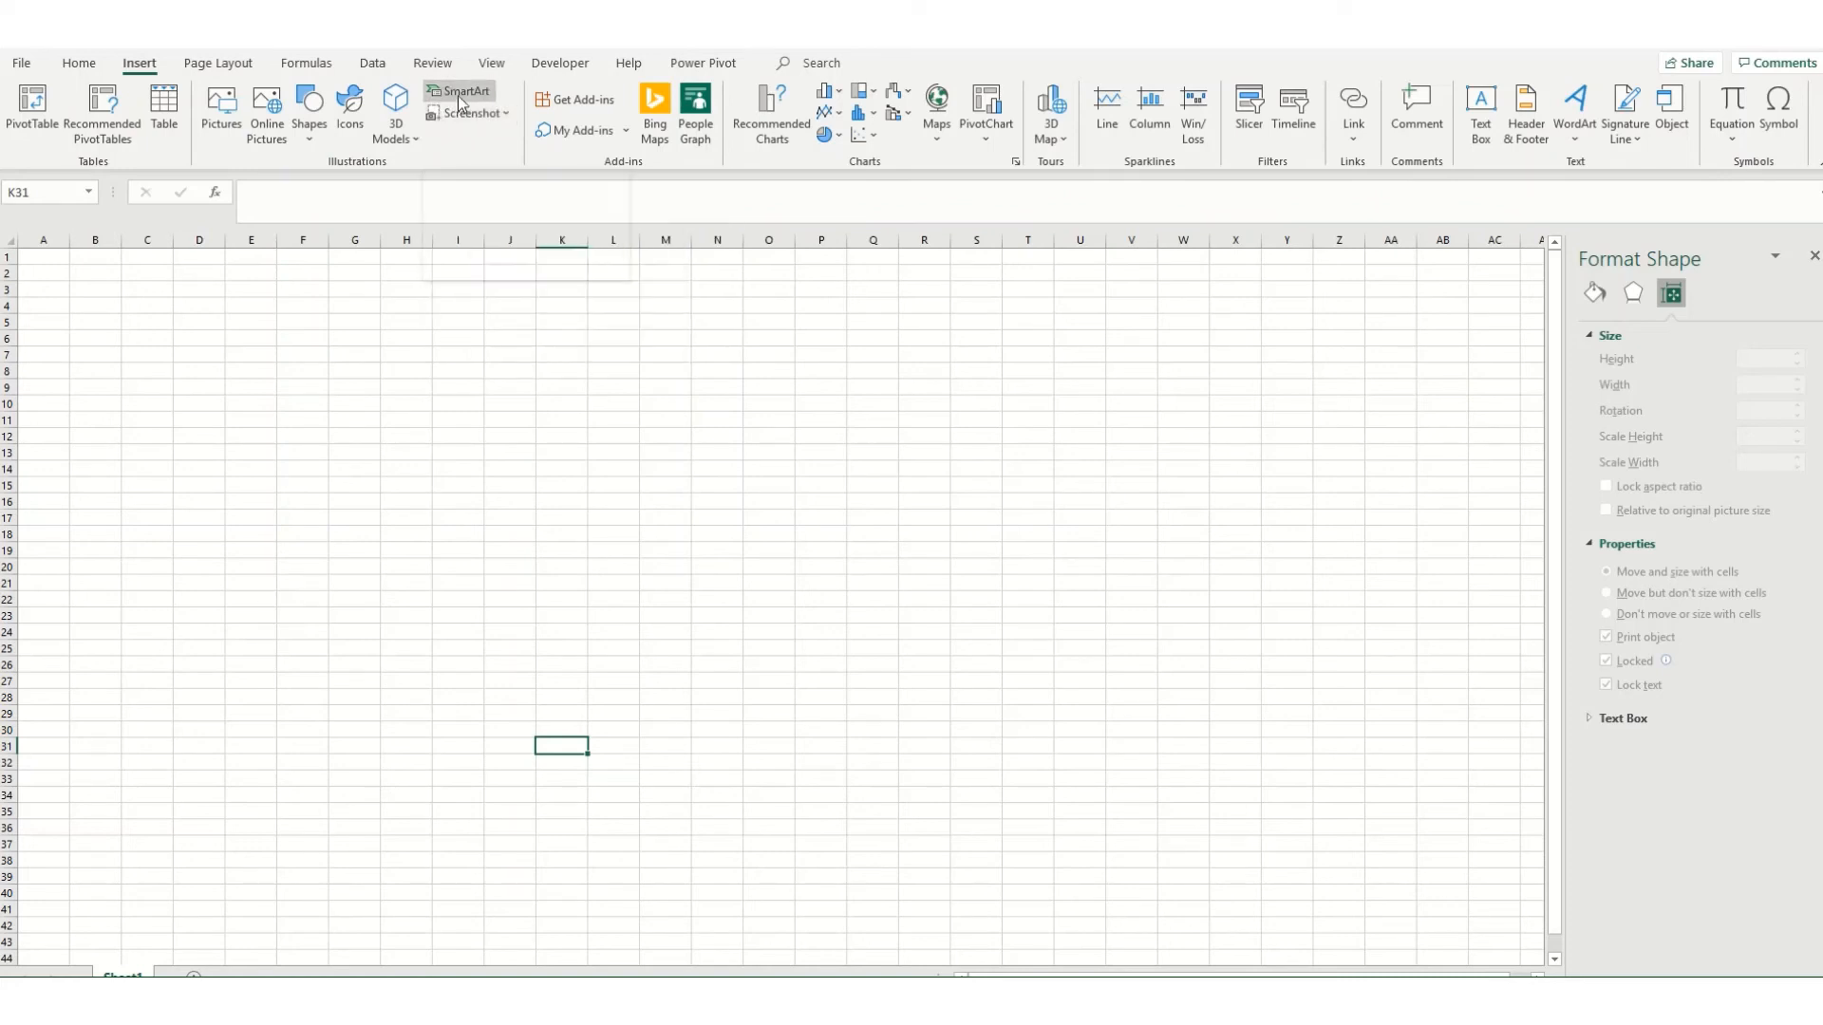
Step: Insert a SmartArt graphic with the Basic Process layout from the Process category
{"action": "left_click", "coordinate": [460, 95]}
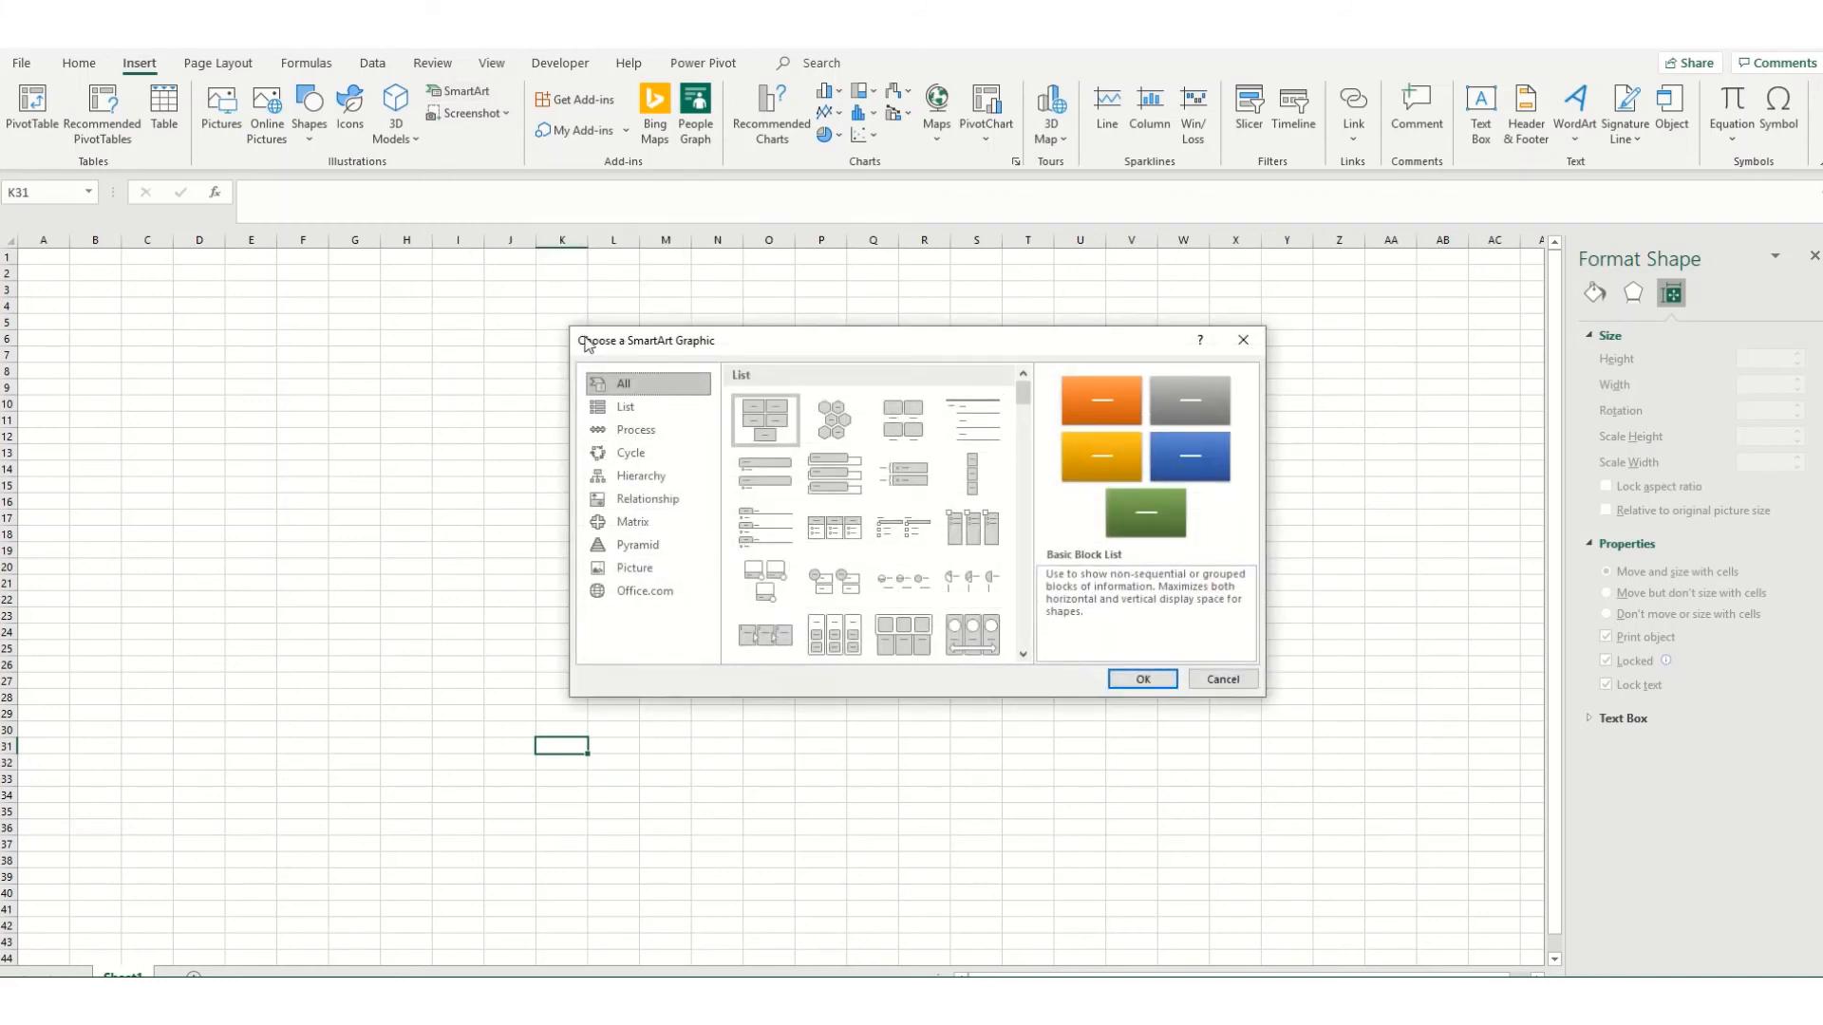
{"action": "left_click", "coordinate": [620, 432]}
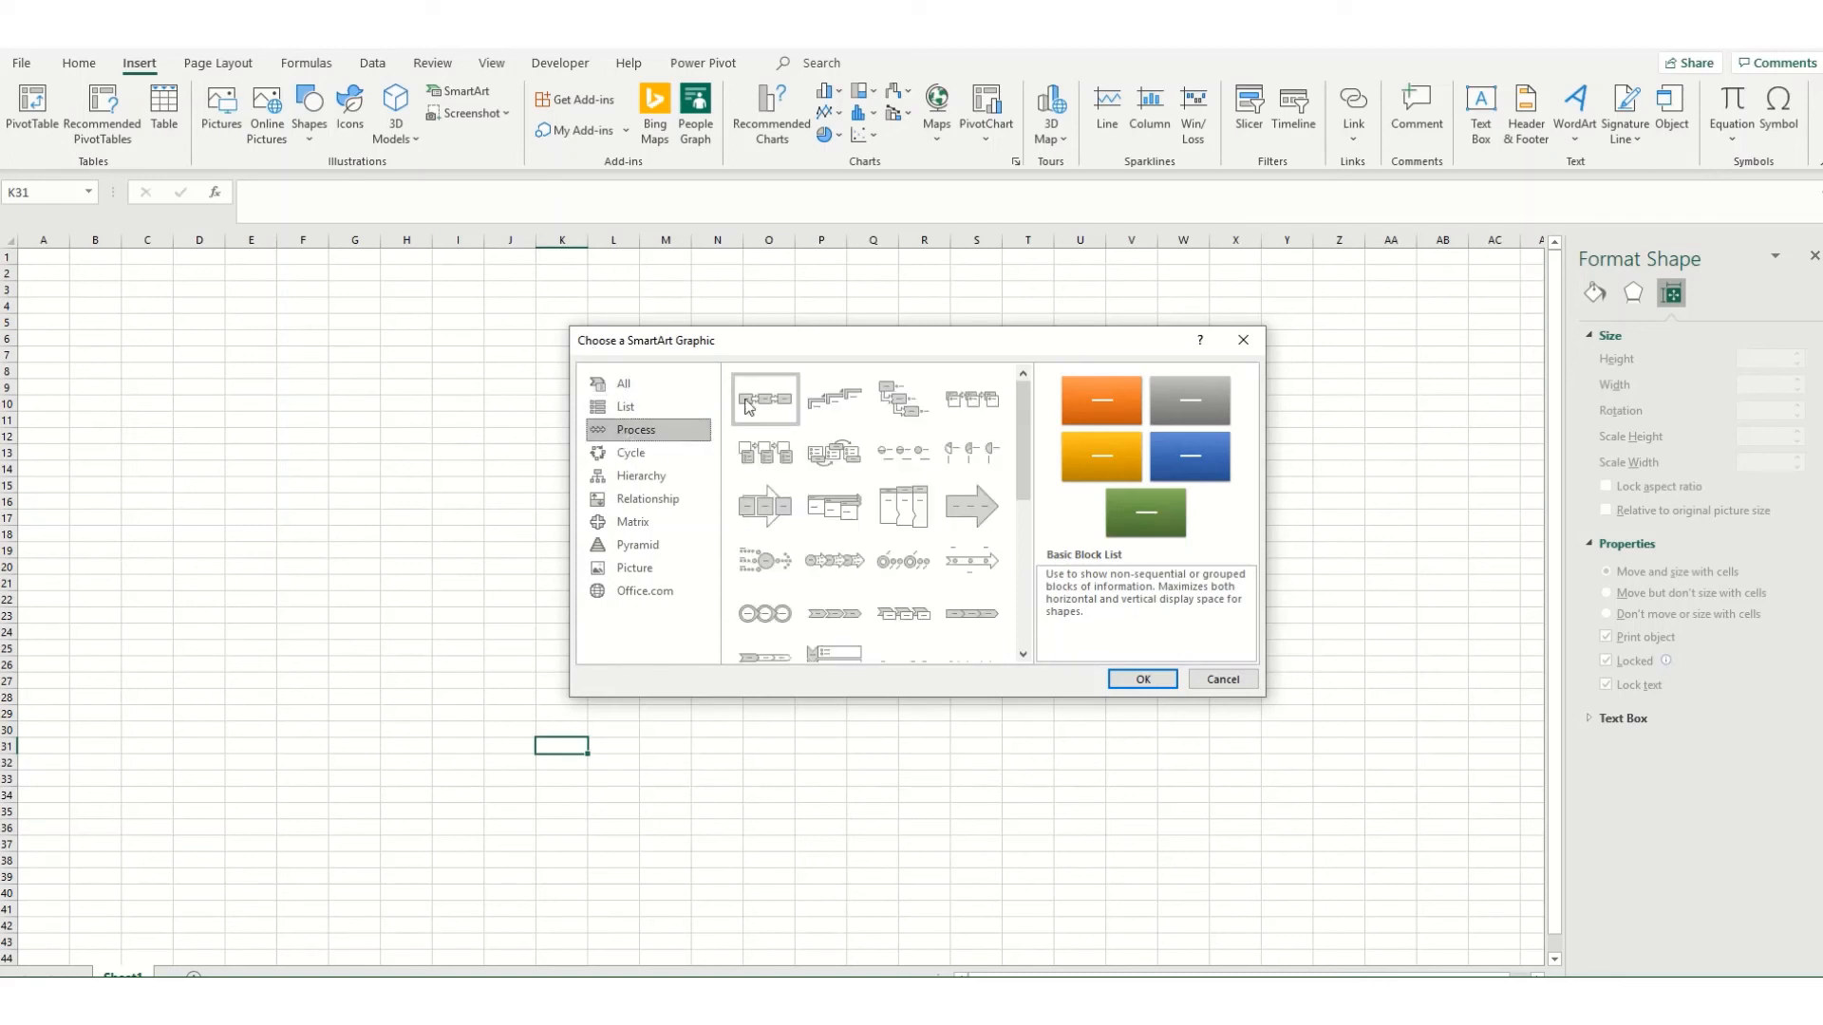
{"action": "left_click", "coordinate": [748, 406]}
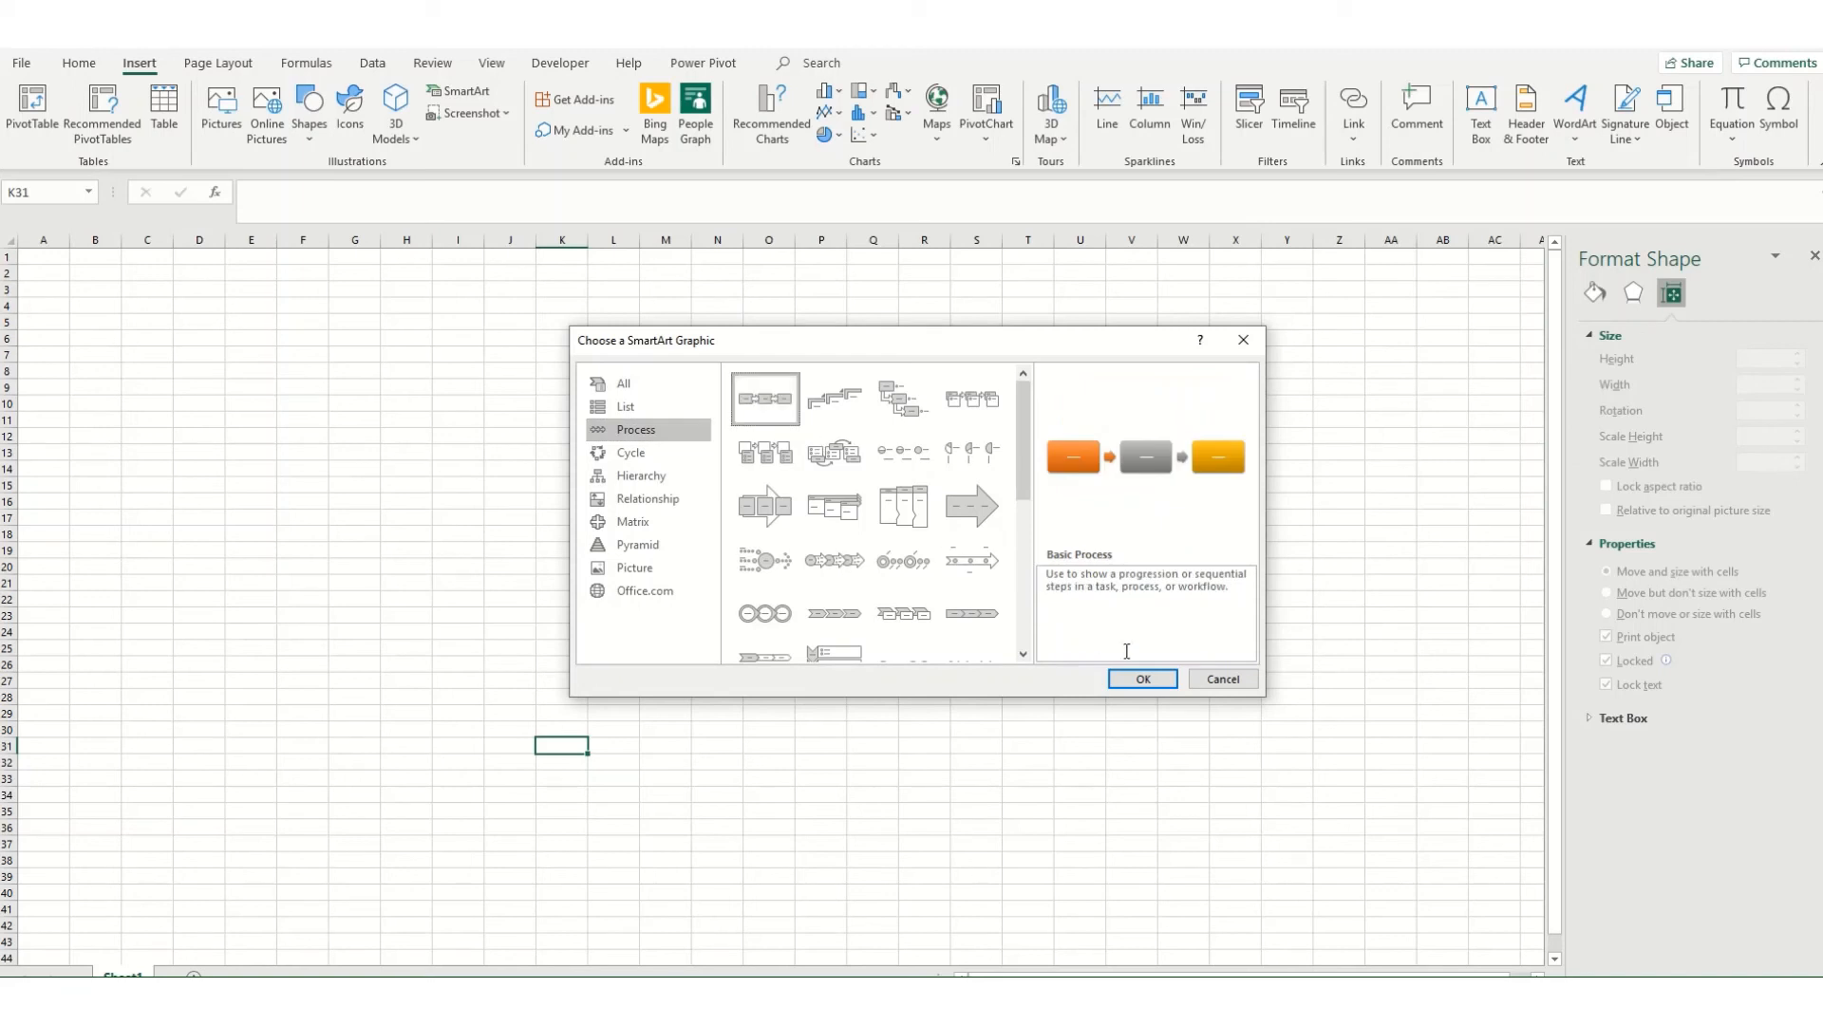
{"action": "left_click", "coordinate": [1151, 680]}
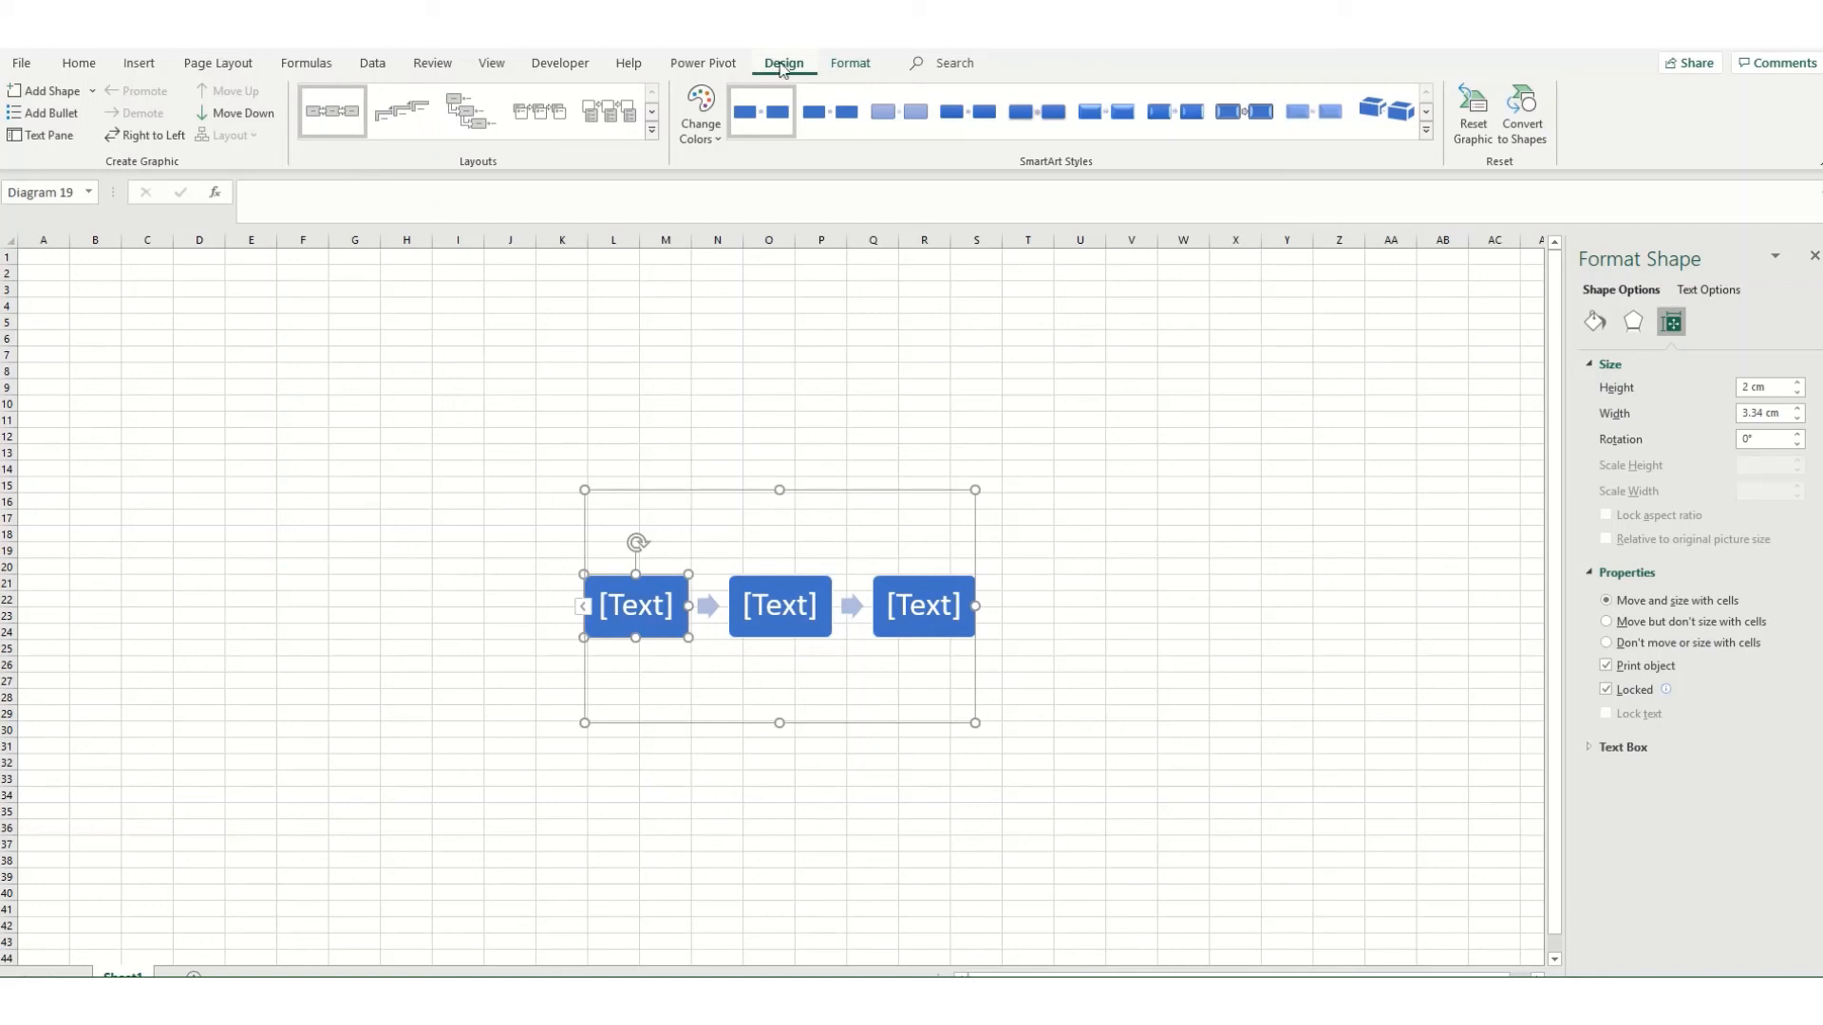
Step: Review the formatting and design options offered for the process graphic, including its colour choices
{"action": "left_click", "coordinate": [848, 63]}
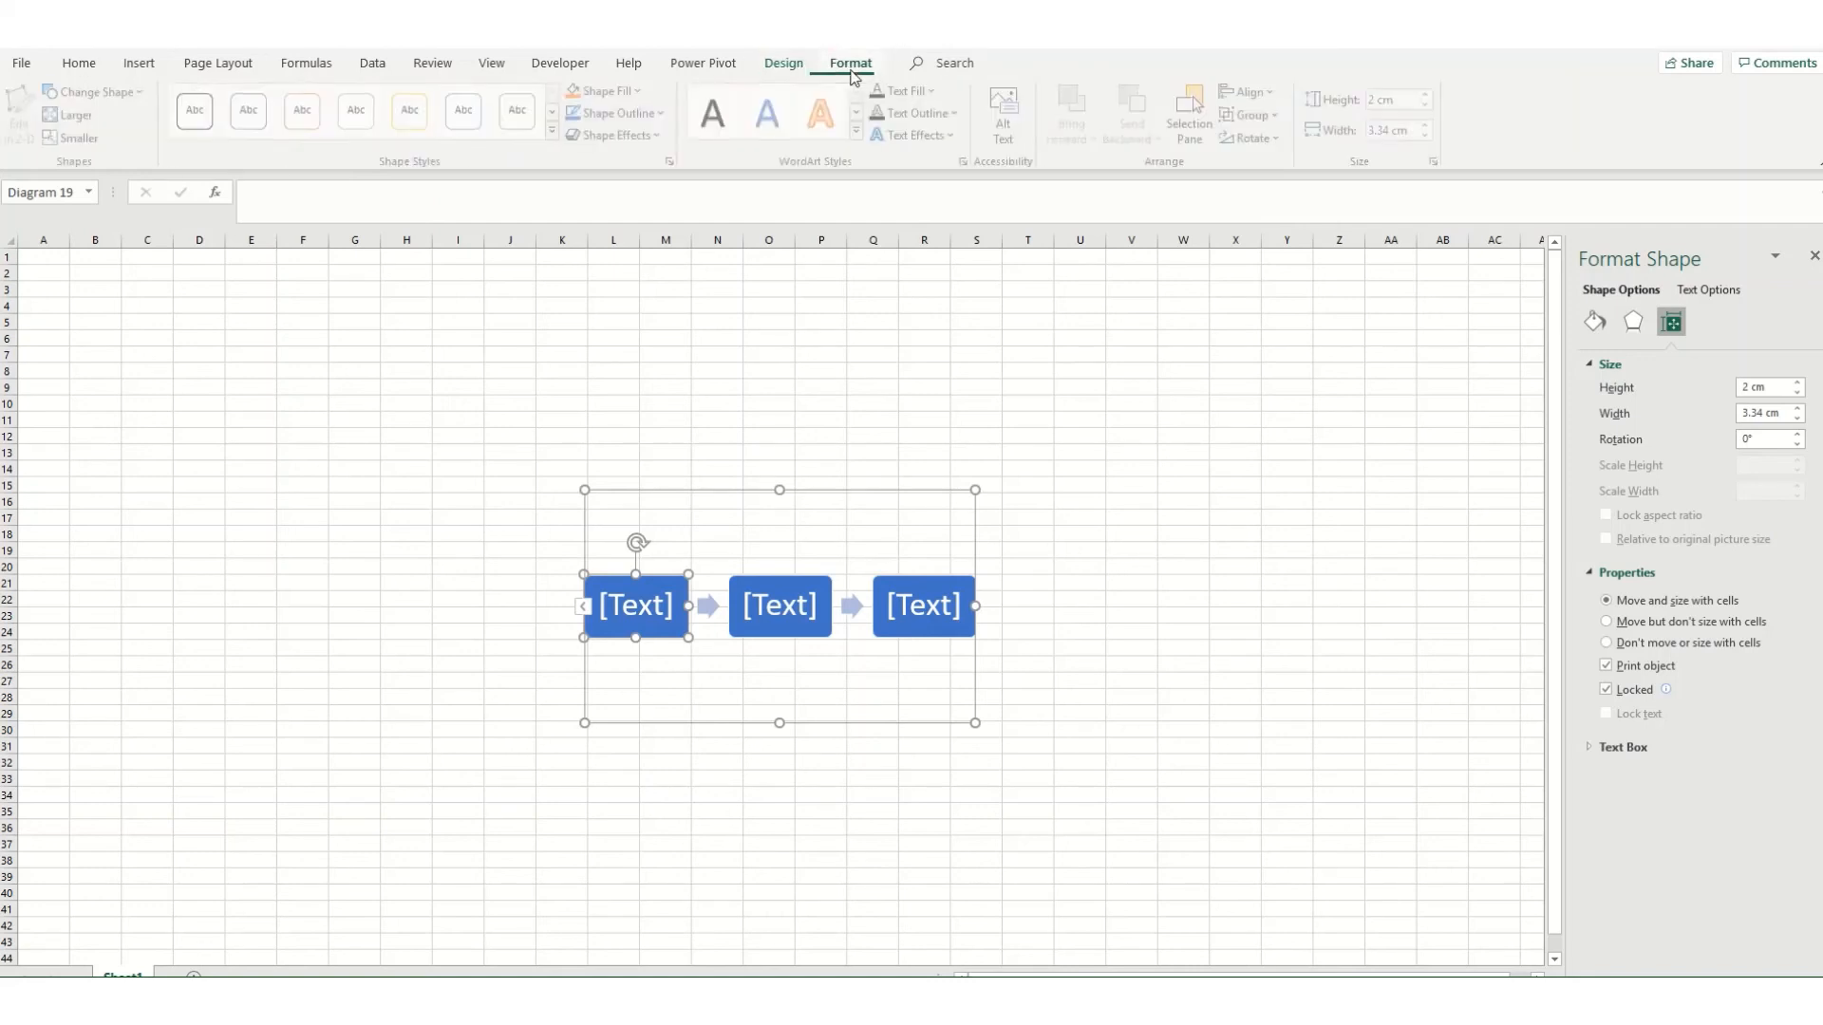
{"action": "left_click", "coordinate": [780, 65]}
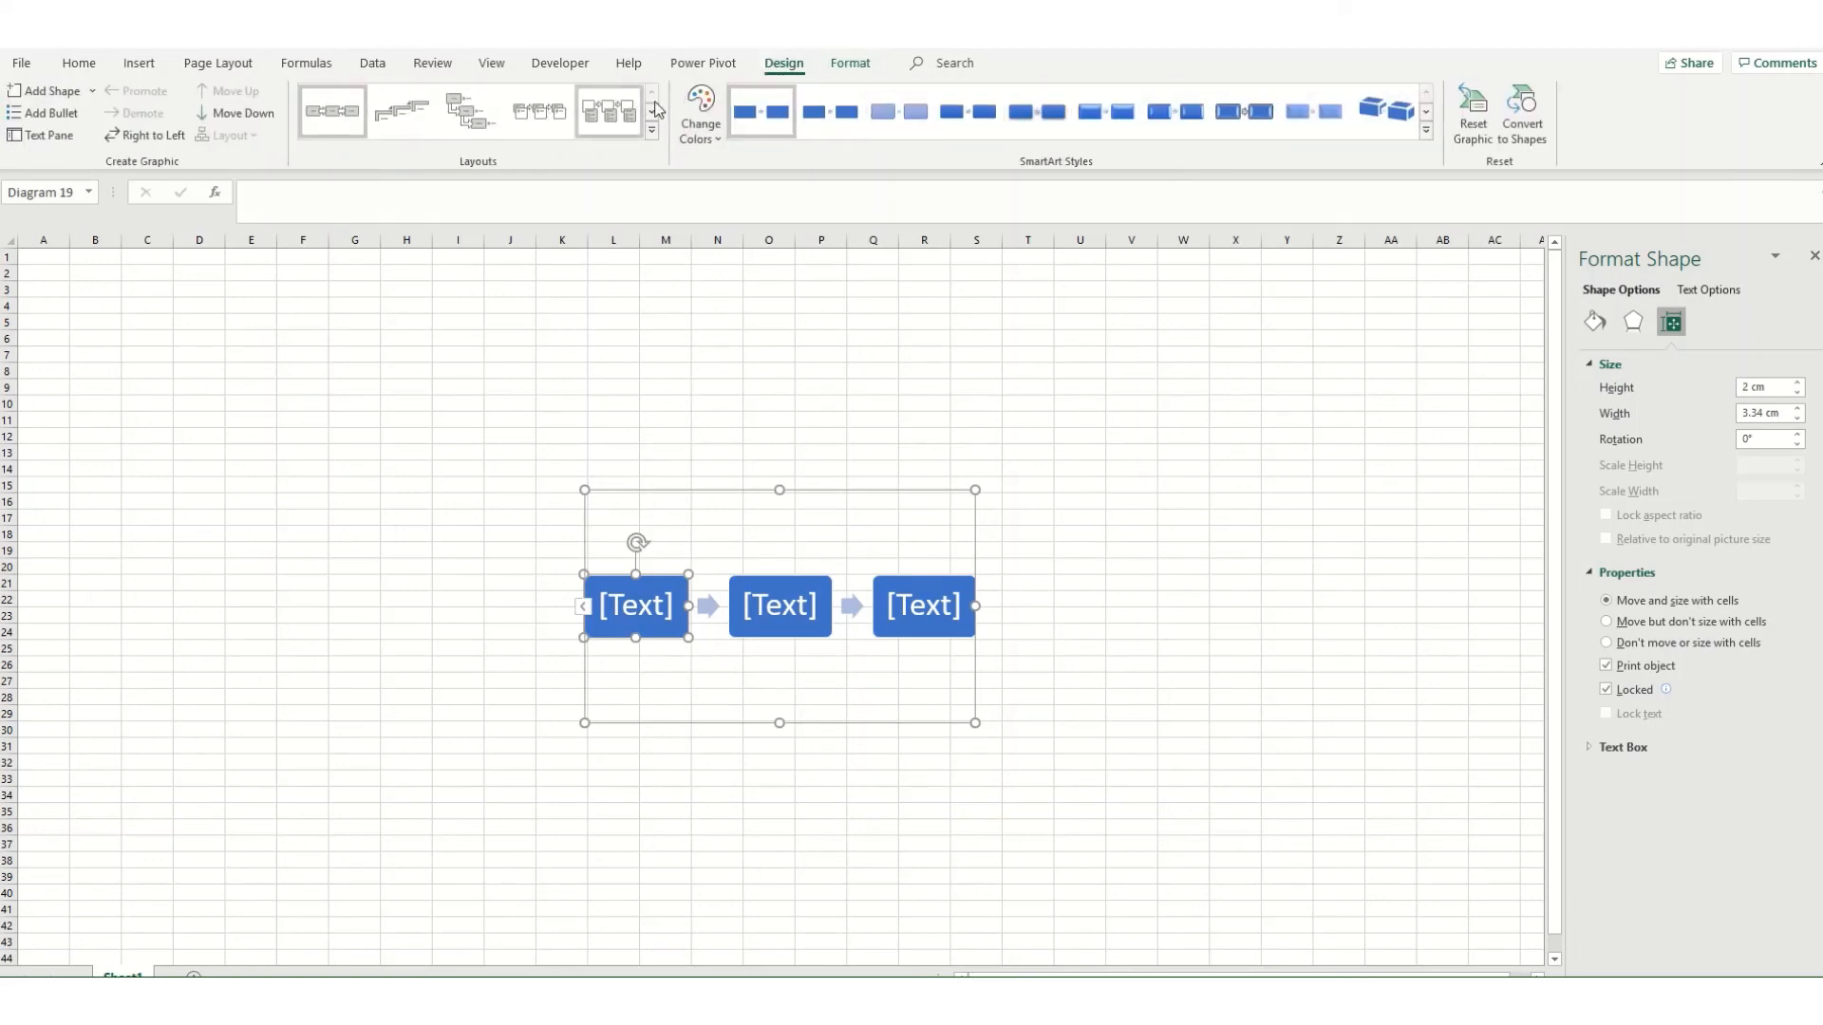
{"action": "left_click", "coordinate": [710, 131]}
{"action": "left_click", "coordinate": [604, 364]}
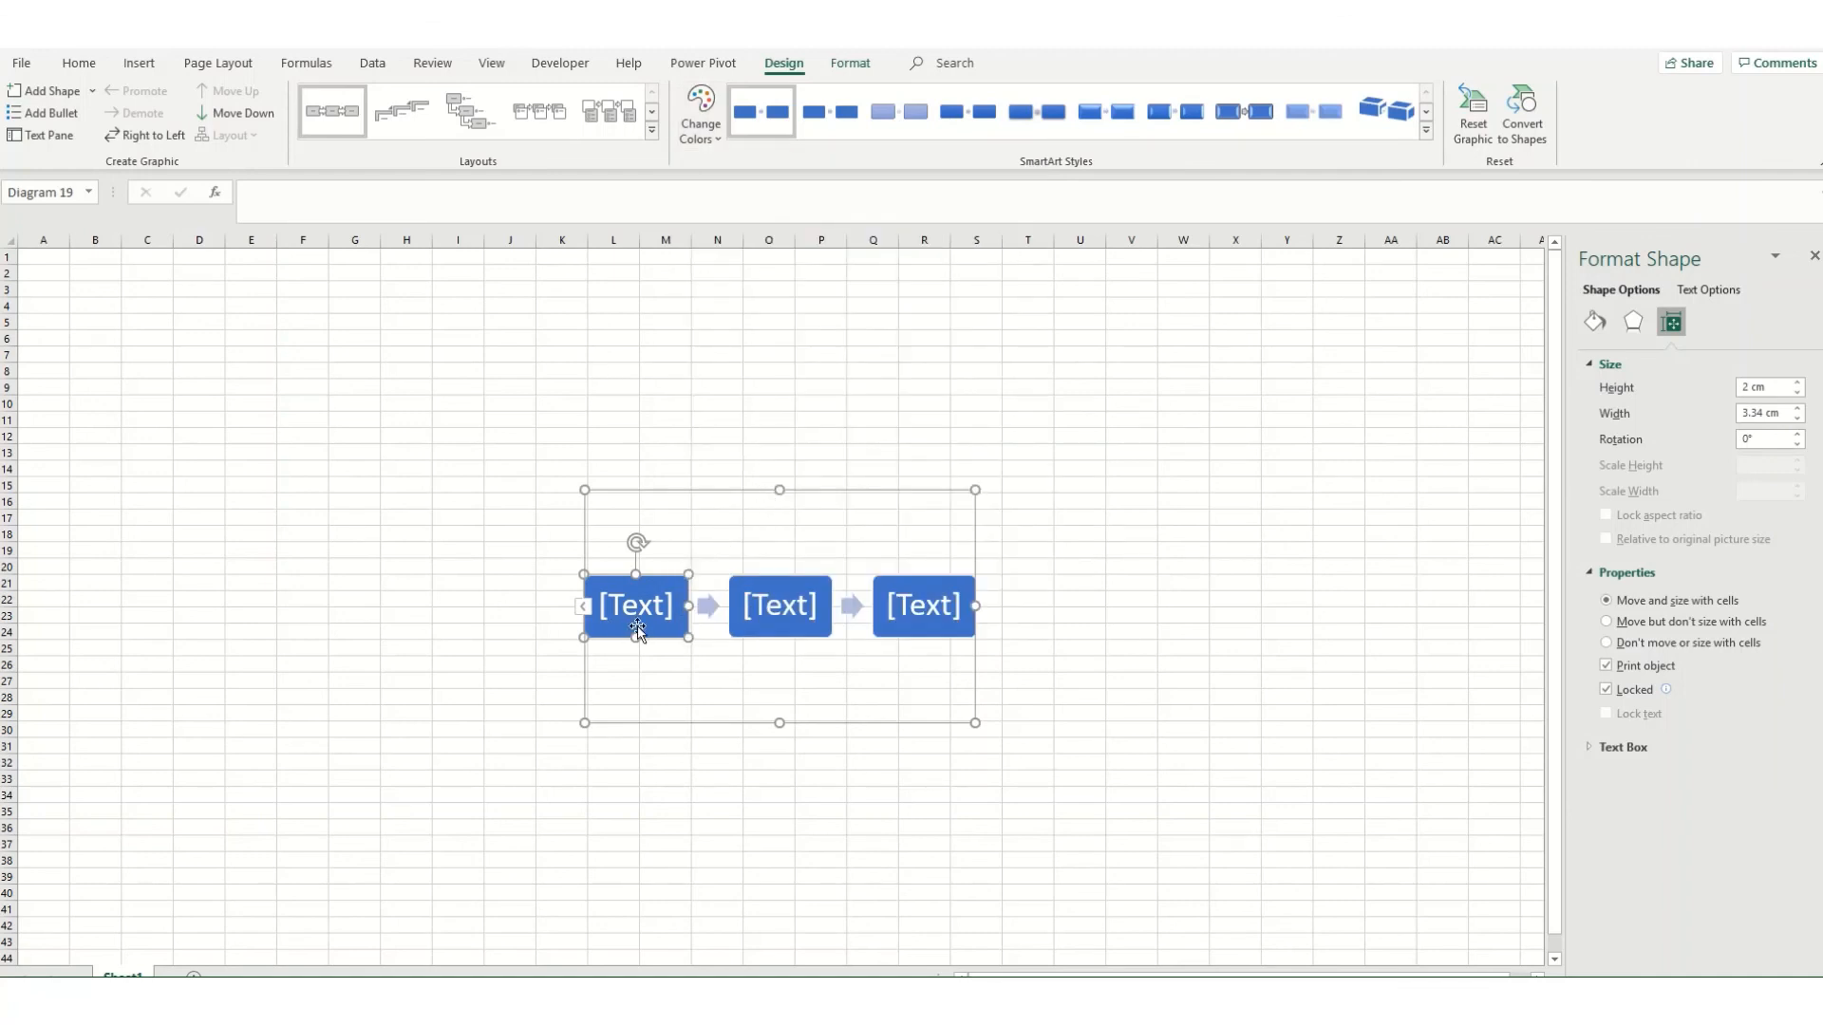
Step: Show the process graphic's text pane, enter its first two text placeholders, and delete the whole graphic
{"action": "left_click", "coordinate": [584, 608]}
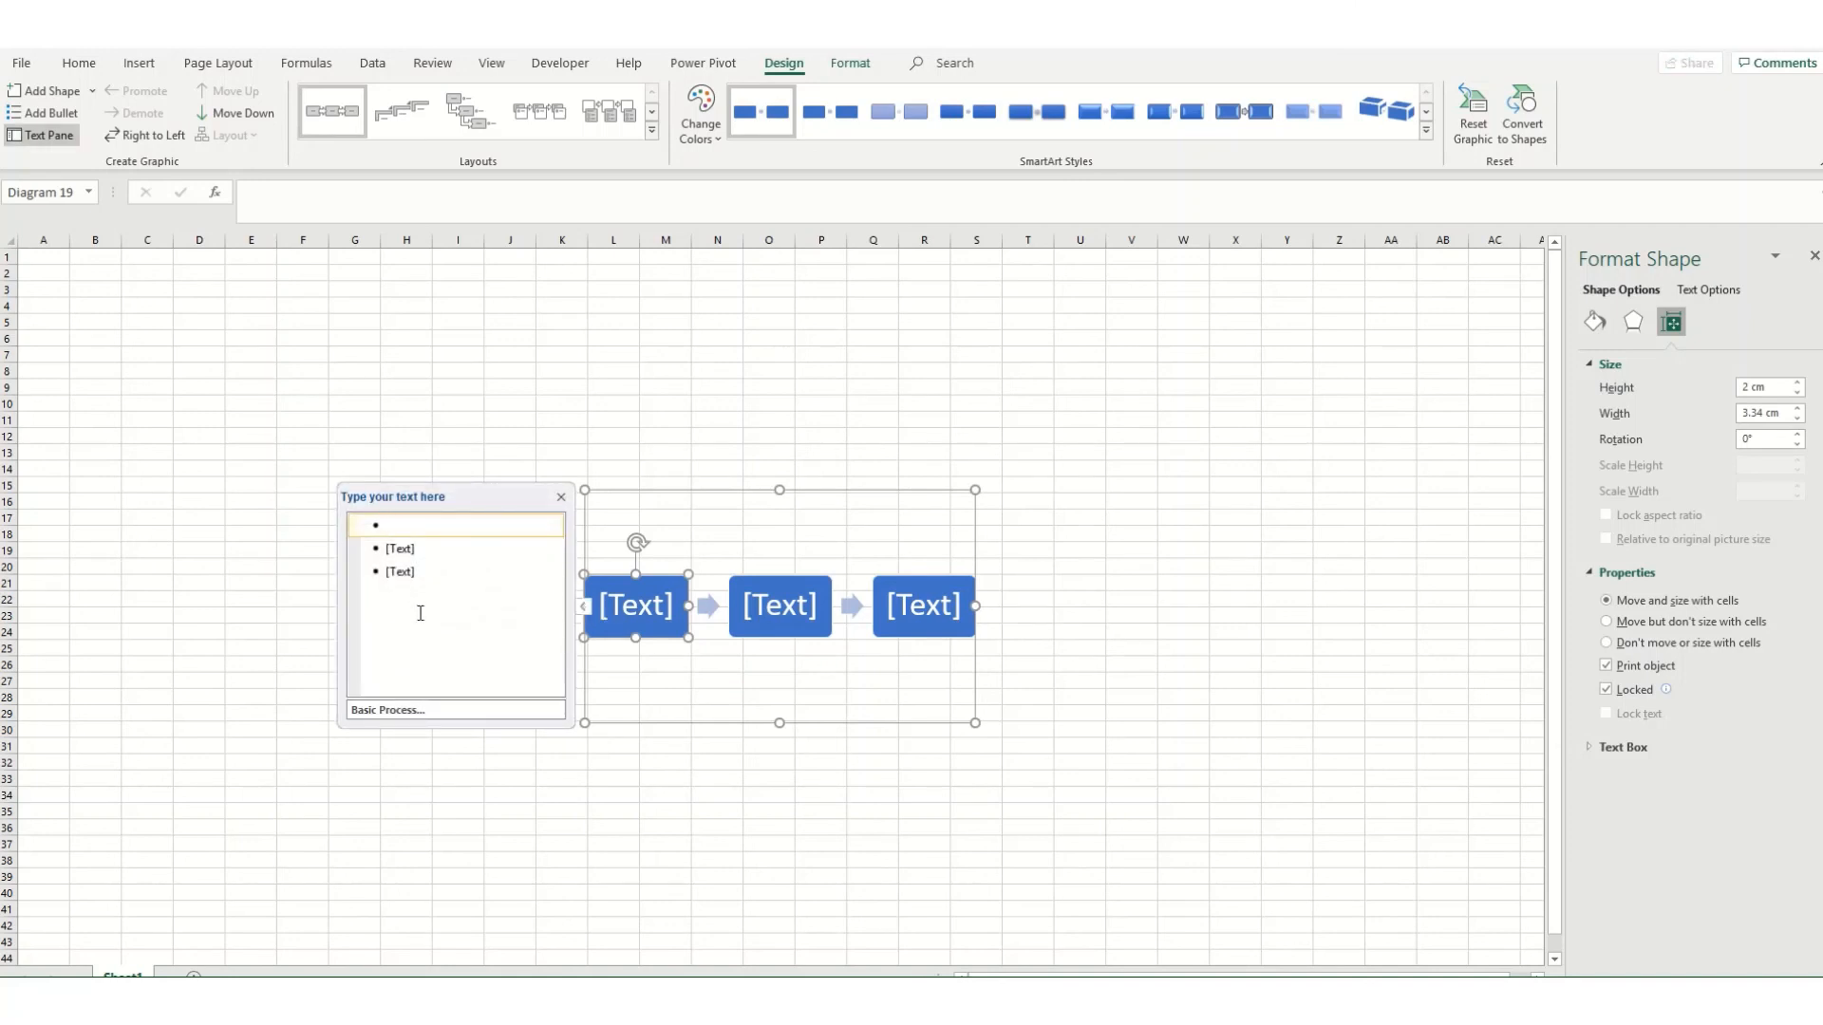
{"action": "left_click", "coordinate": [634, 605]}
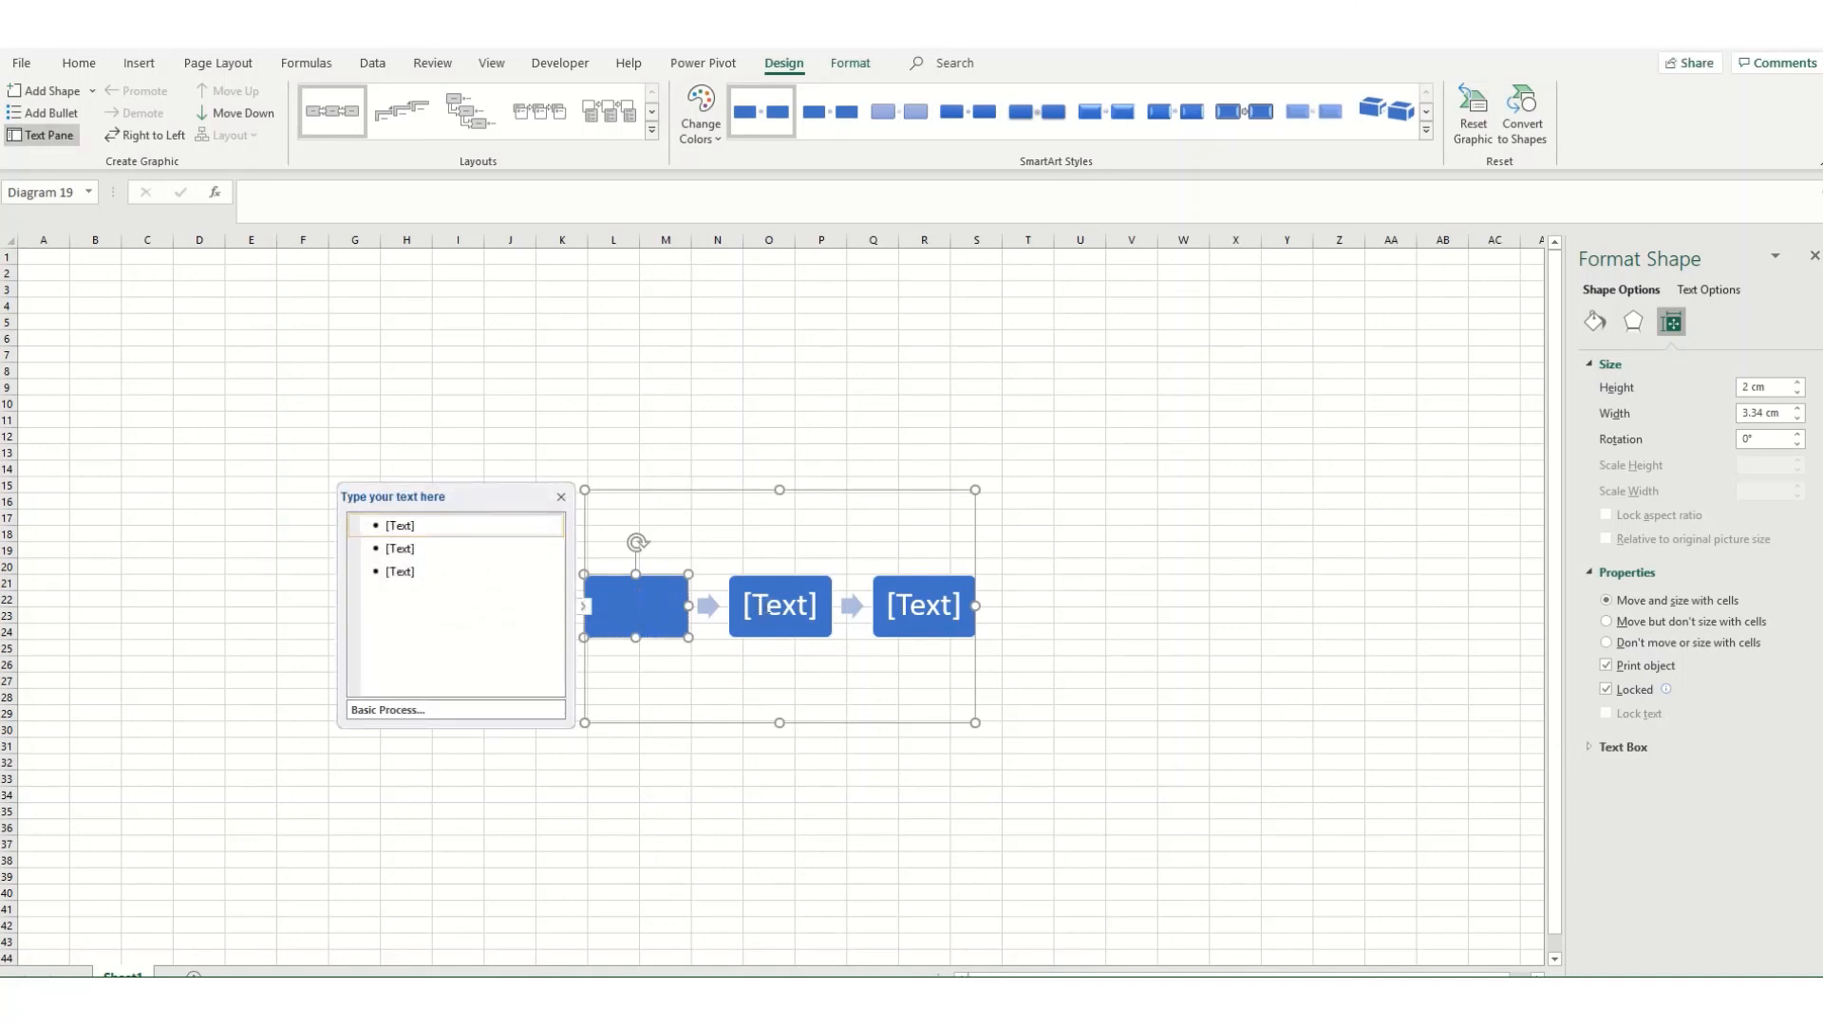
{"action": "left_click", "coordinate": [770, 608]}
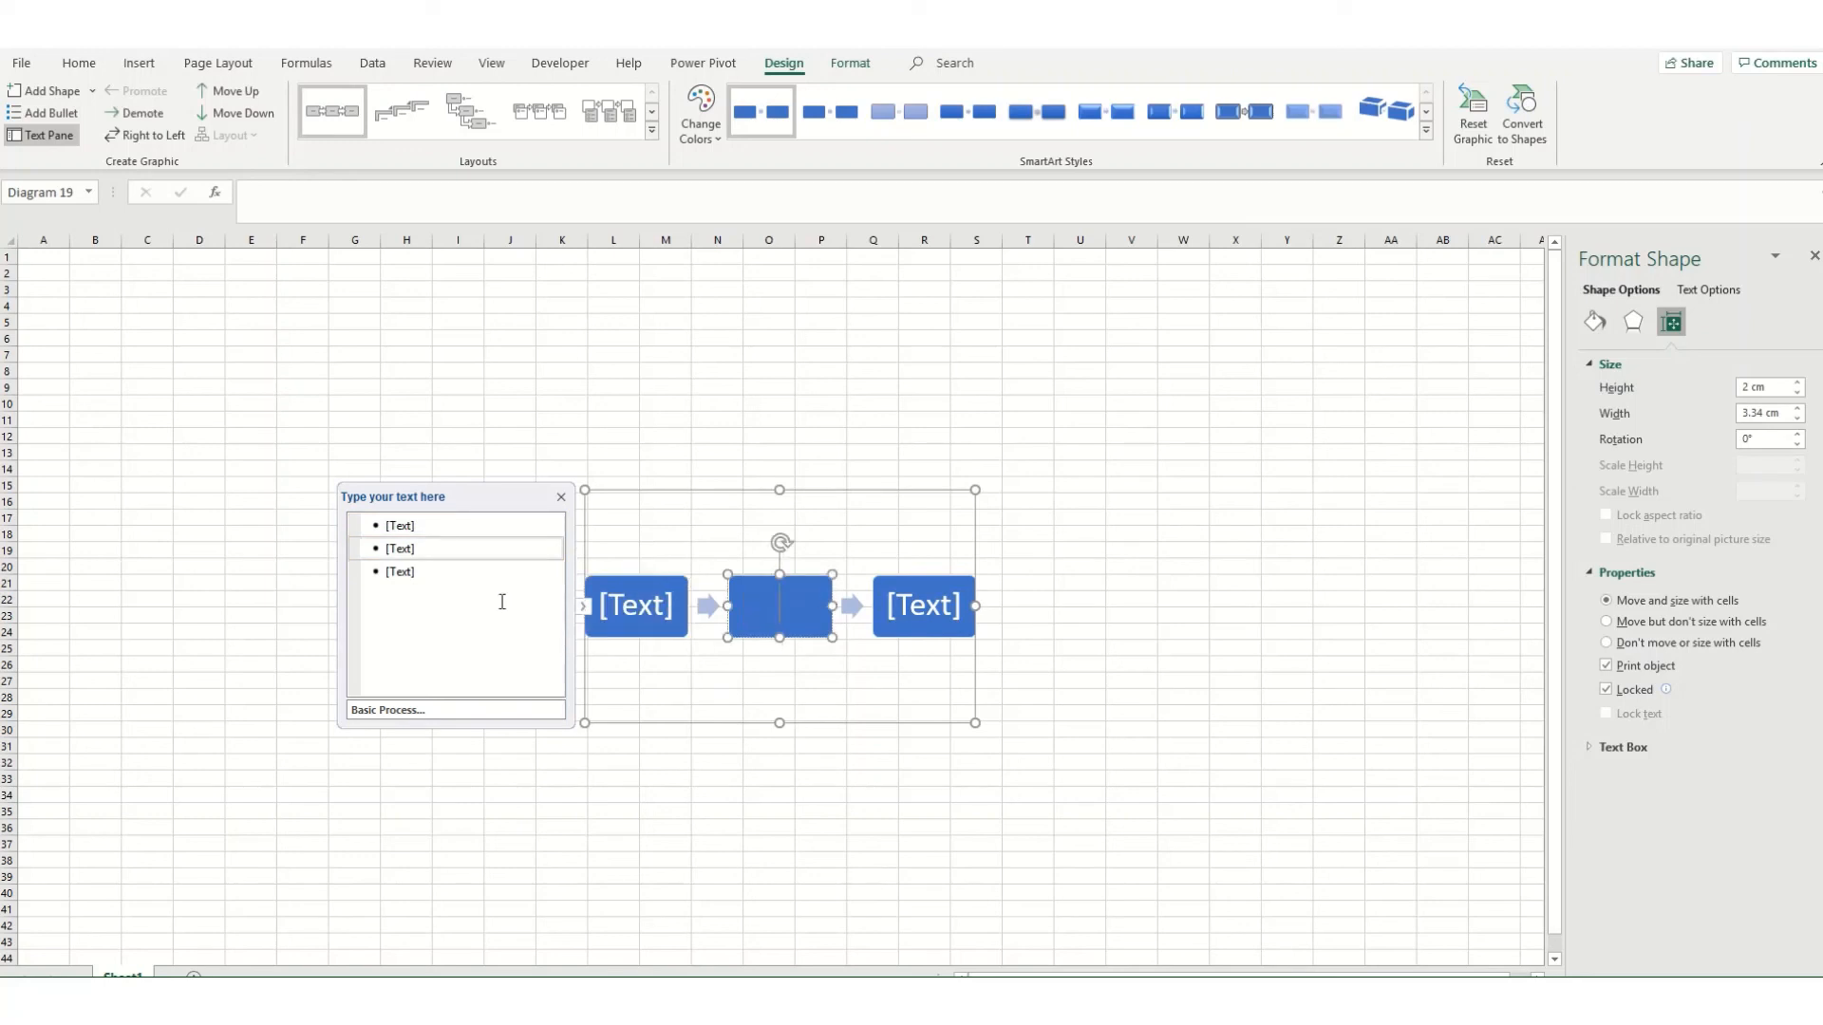
{"action": "left_click", "coordinate": [613, 492]}
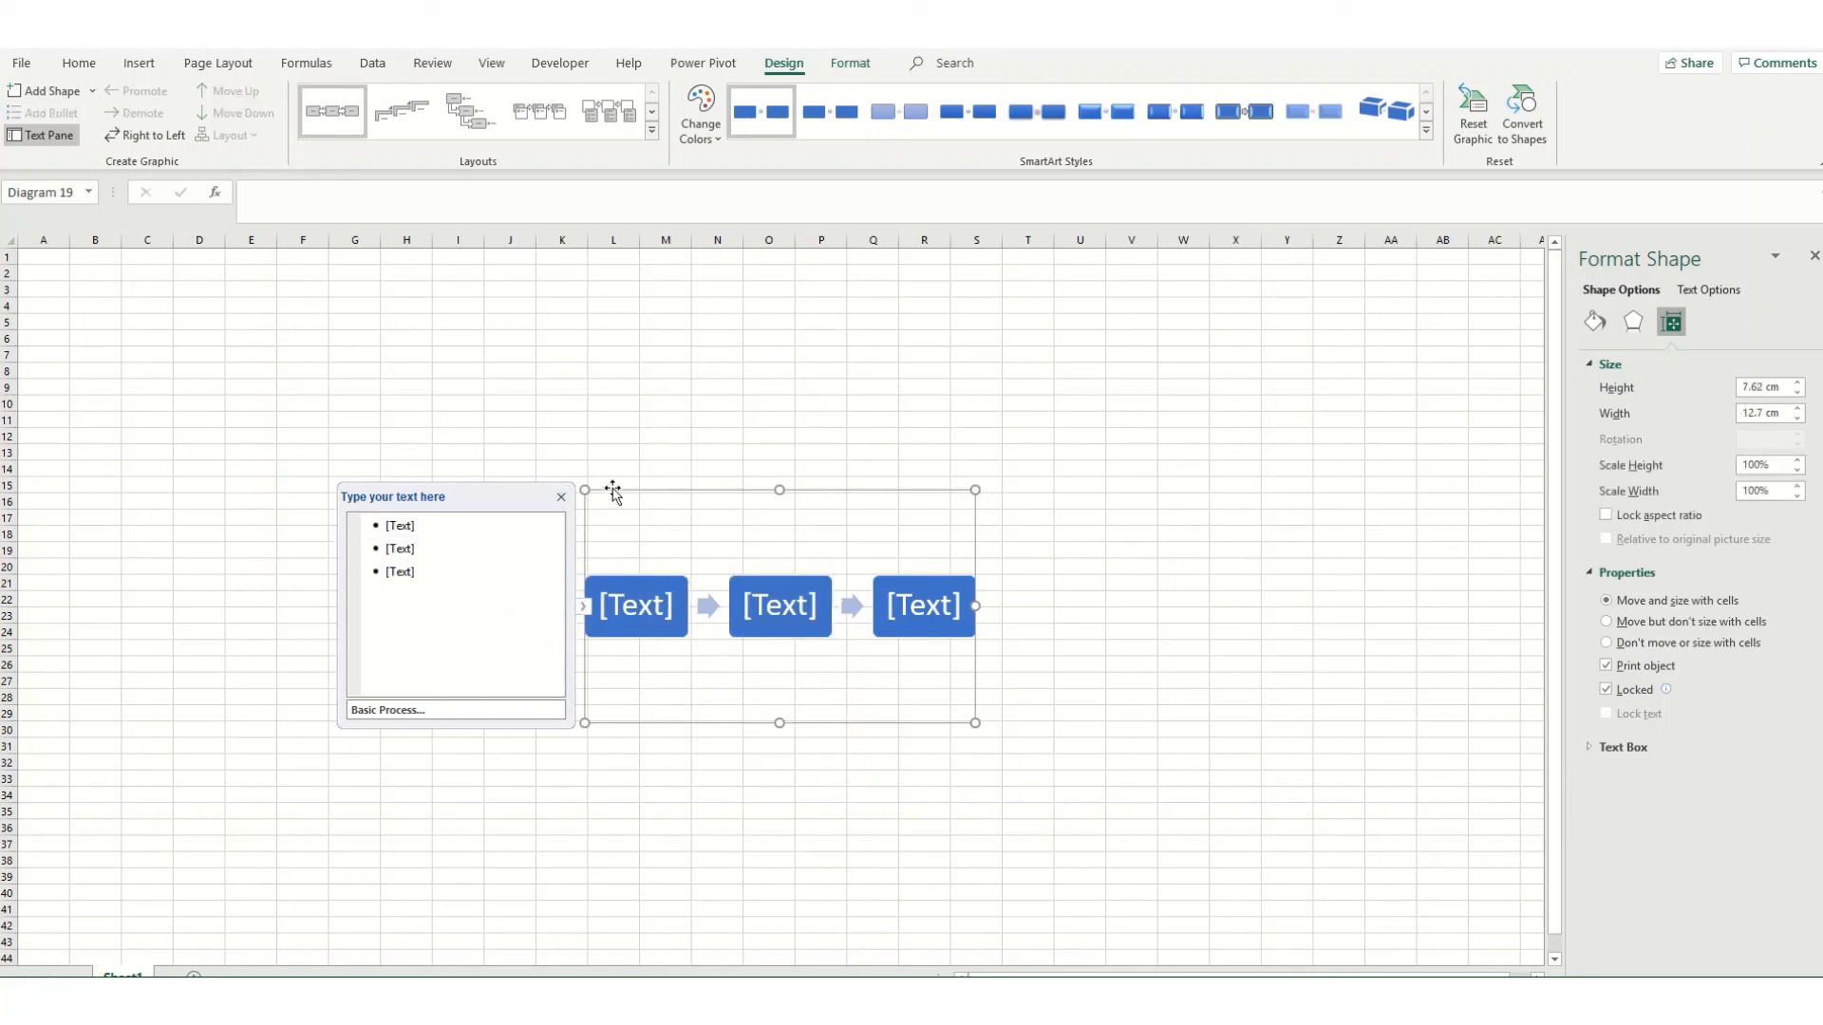
{"action": "key", "text": "Delete"}
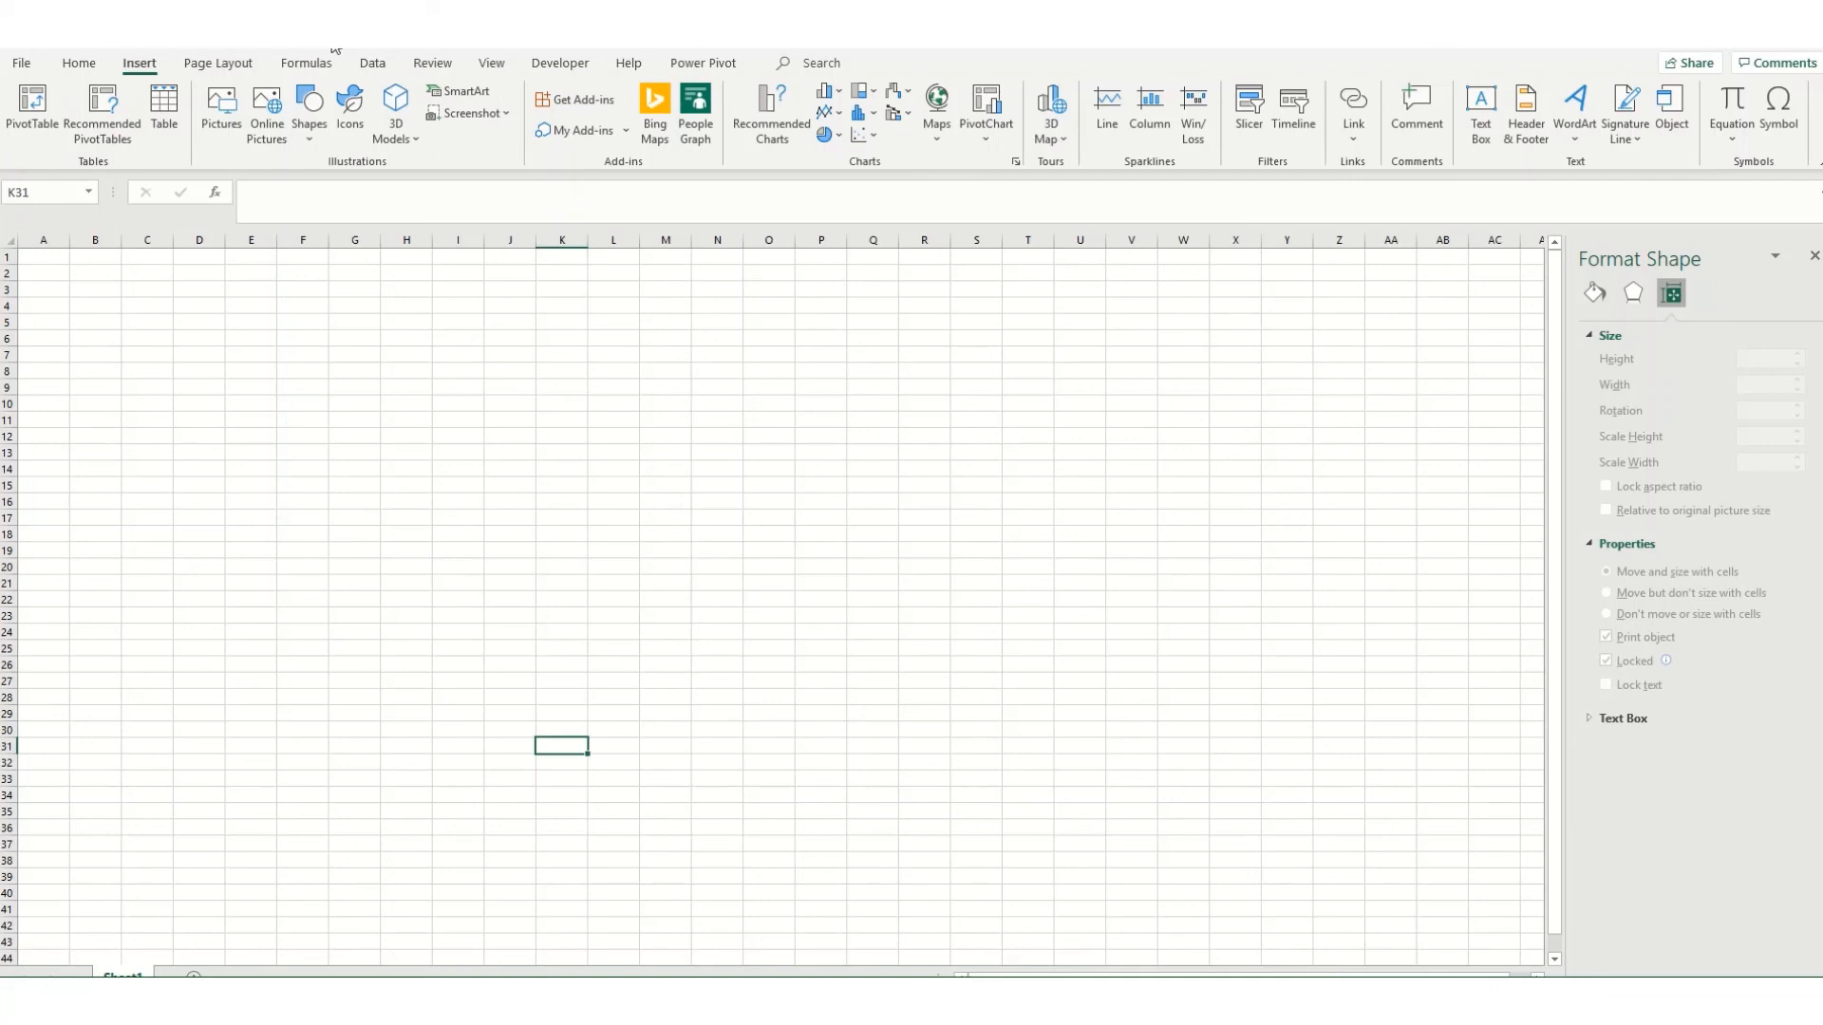